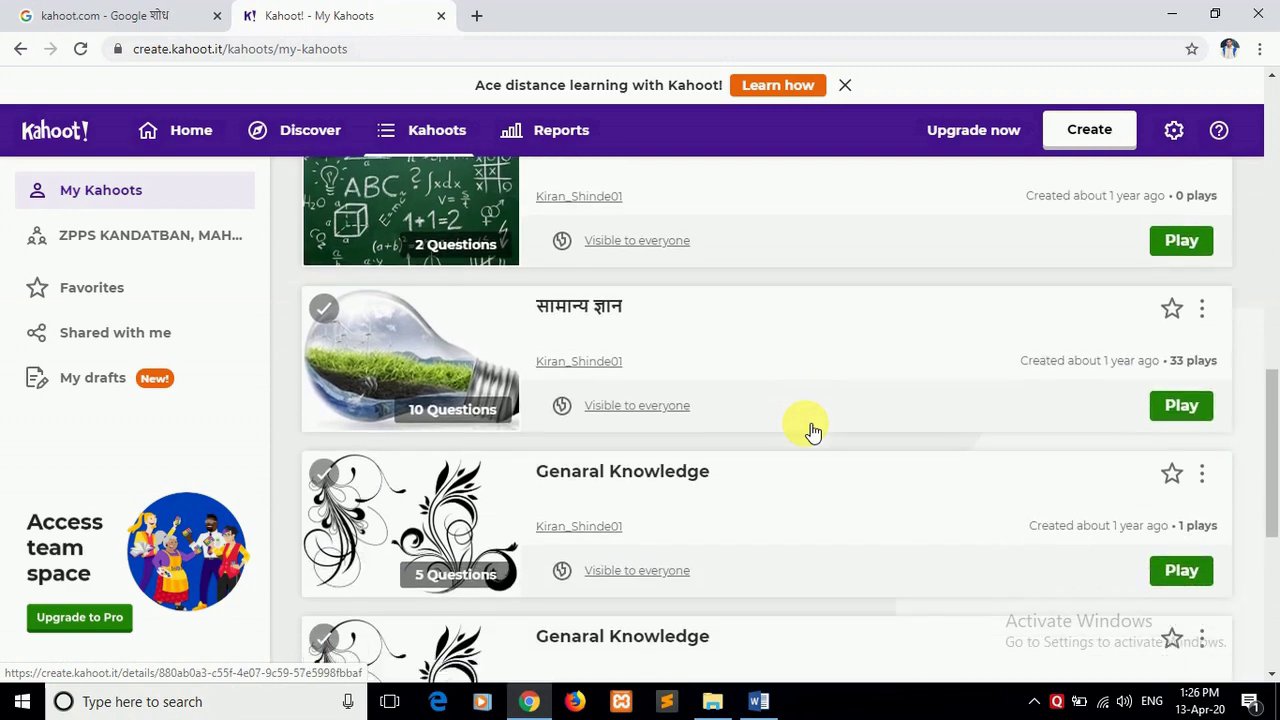
Create a new blank kahoot.
click(809, 424)
click(1089, 131)
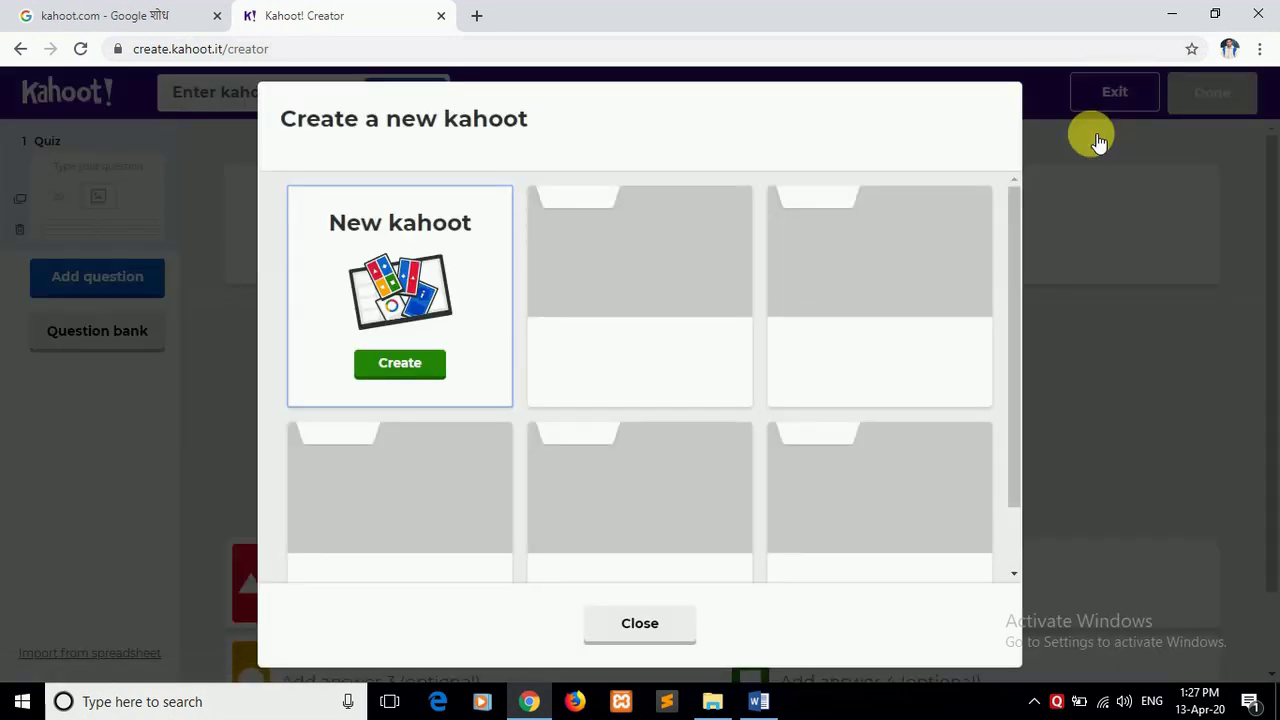
click(426, 350)
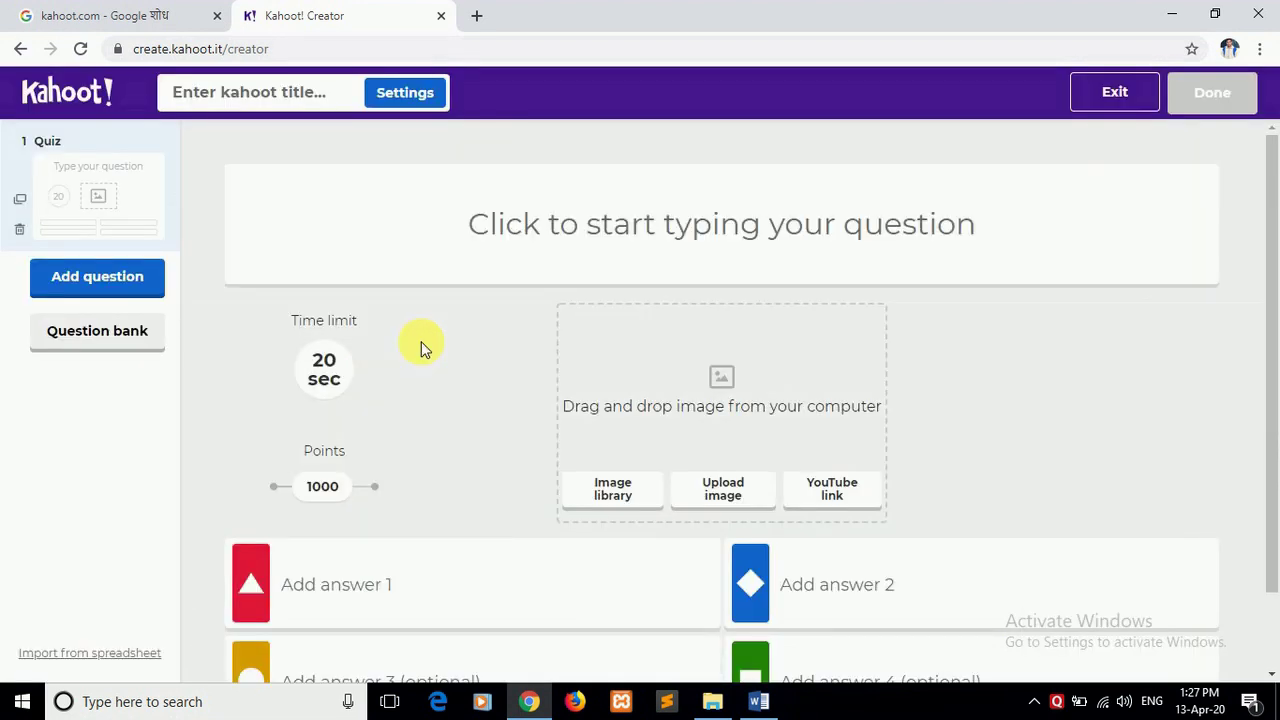
View the question bank and close it without adding a question.
click(103, 343)
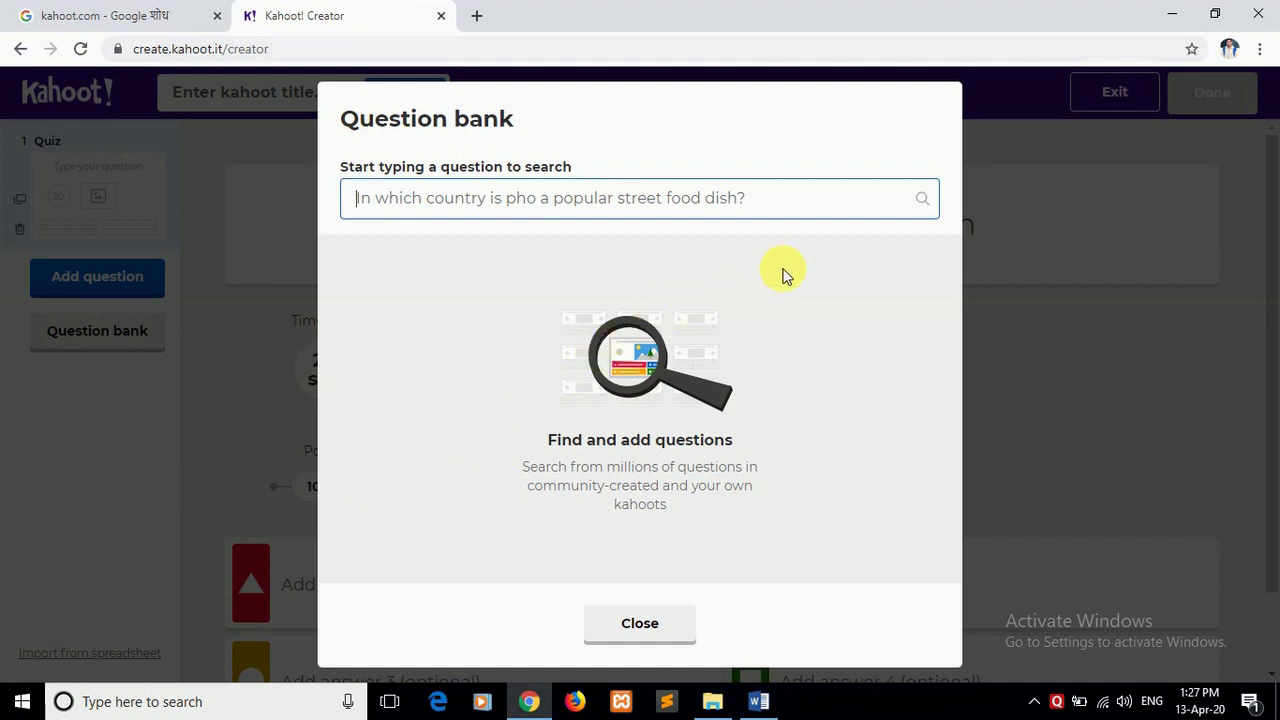
click(645, 630)
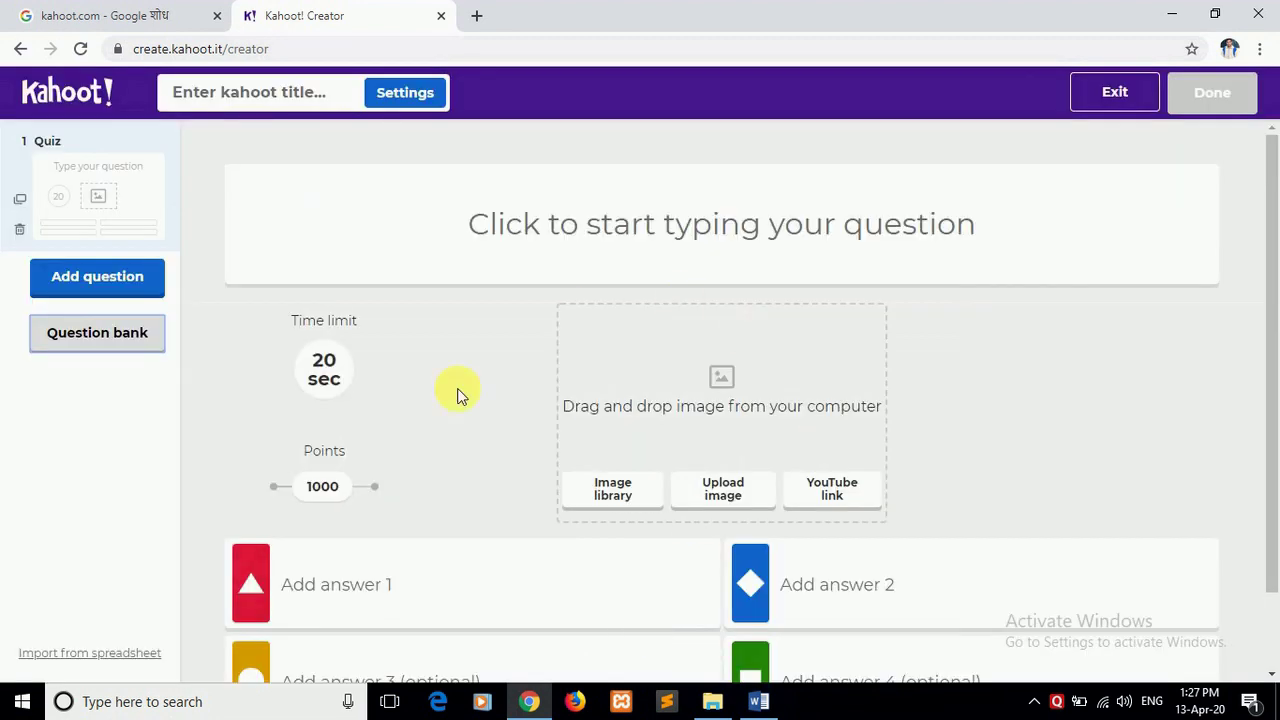
Copy "खालील कवितेता वाचा व प्रश्नाचे उत्तर शोधा . फुलावर कोण येऊन बसतात ?" from the Word document into the first quiz question's text.
click(650, 256)
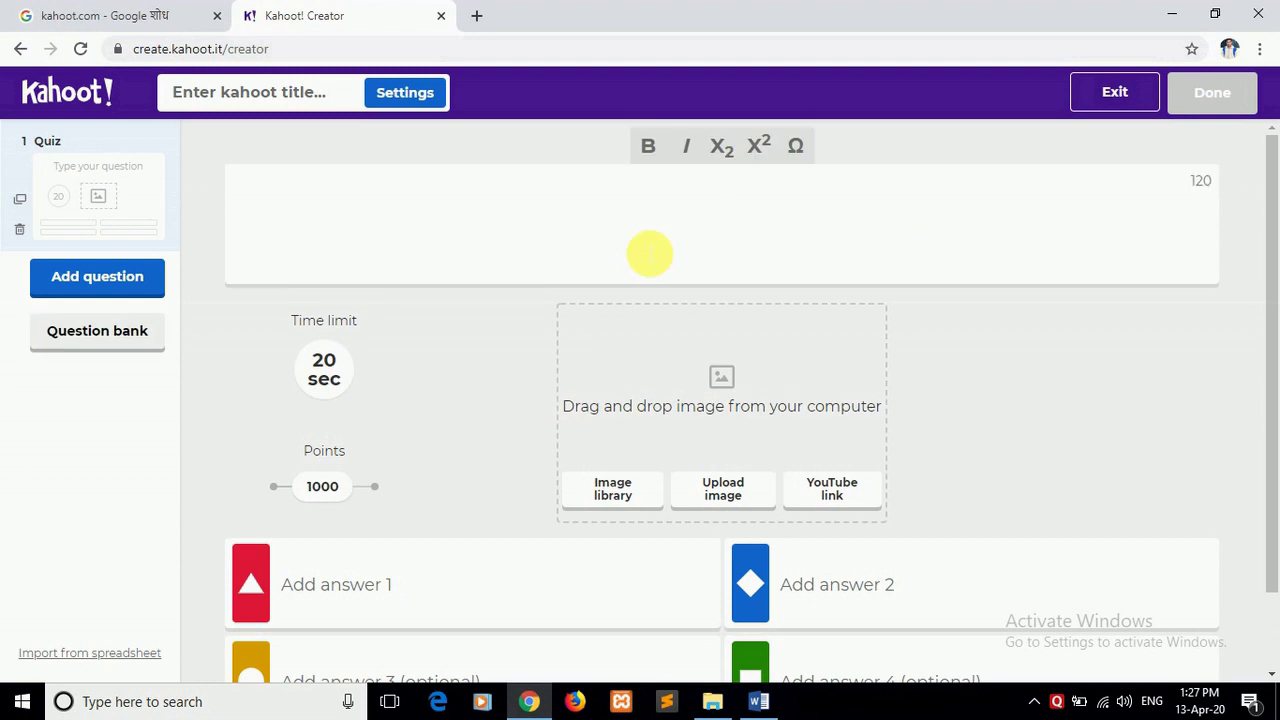
click(770, 705)
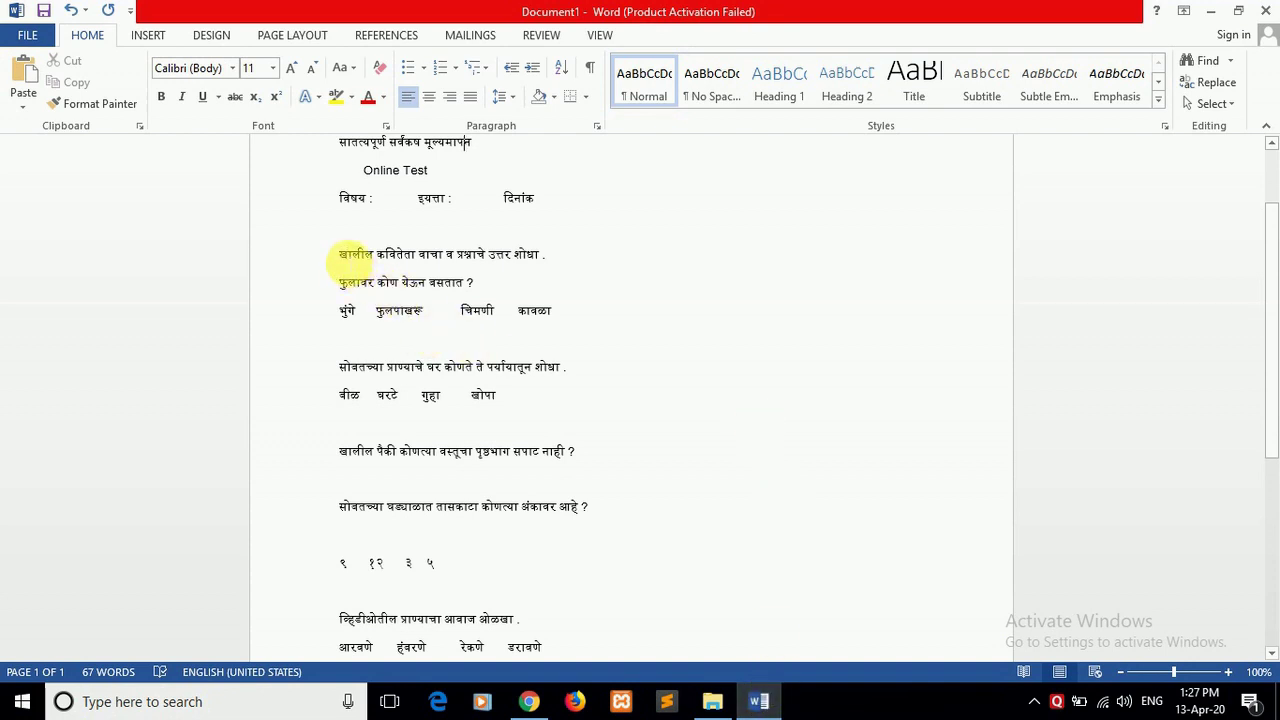
drag(342, 258, 538, 288)
key(ctrl+c)
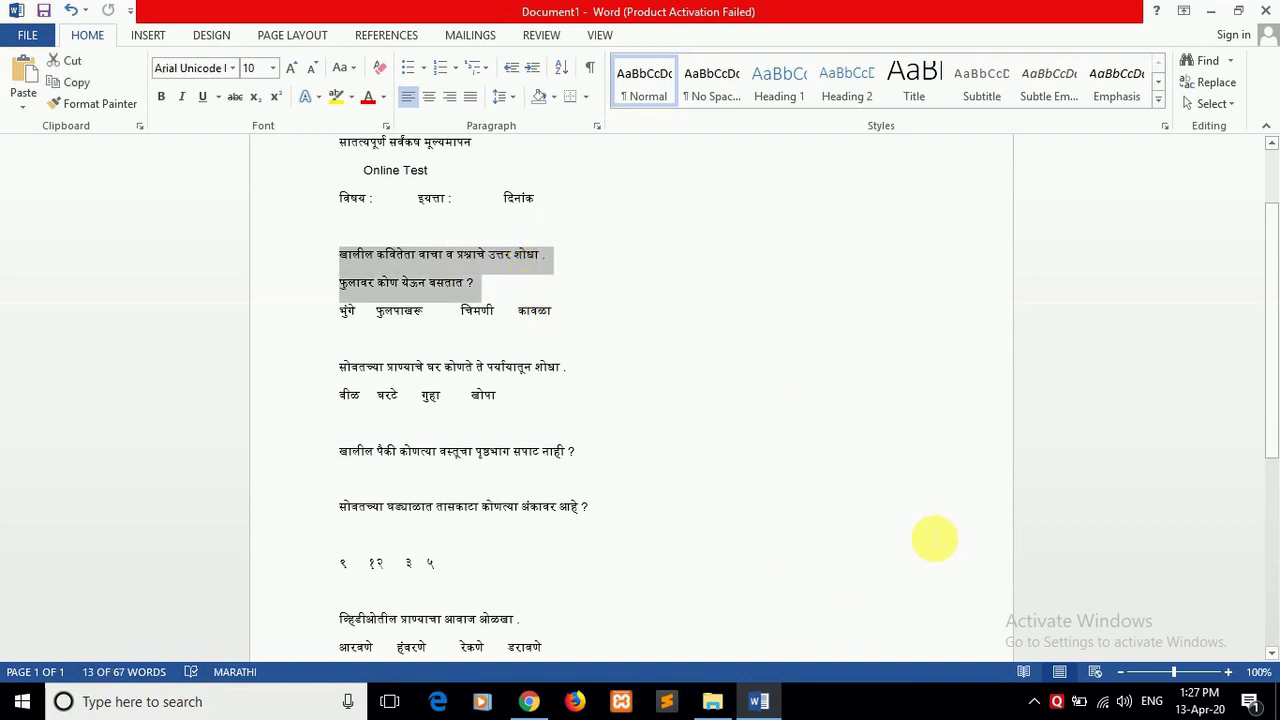
click(527, 700)
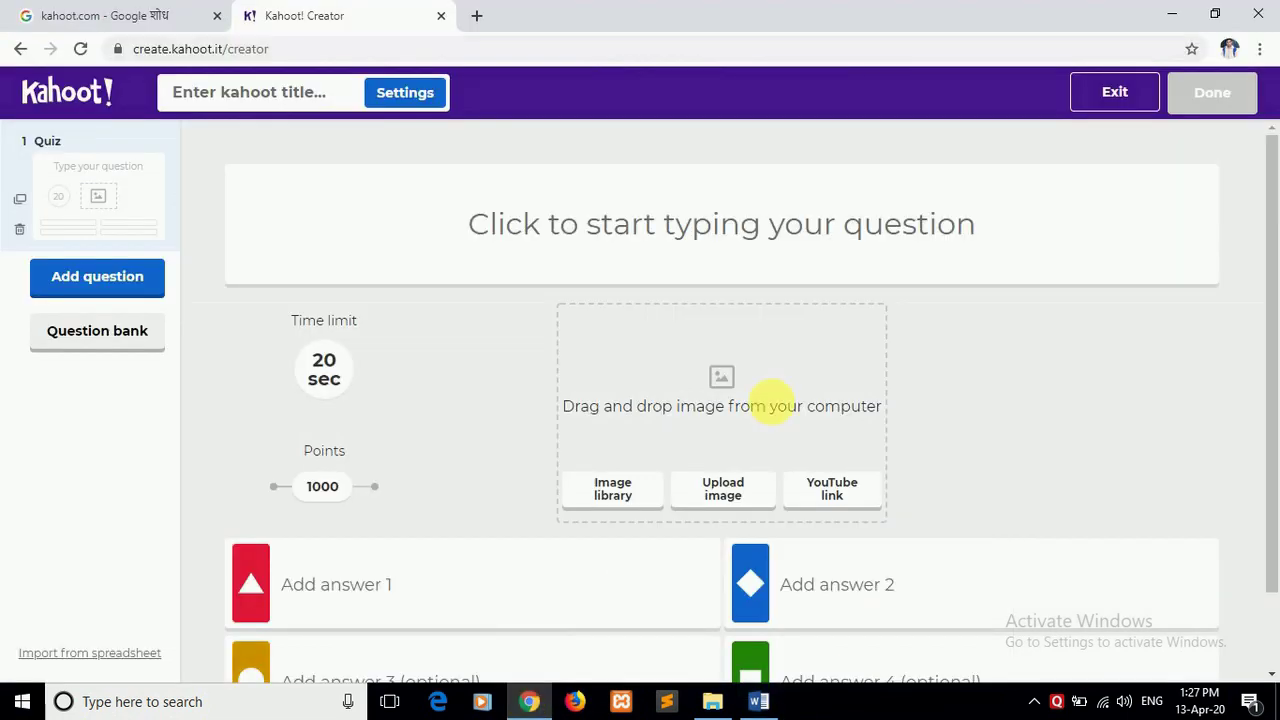
click(646, 233)
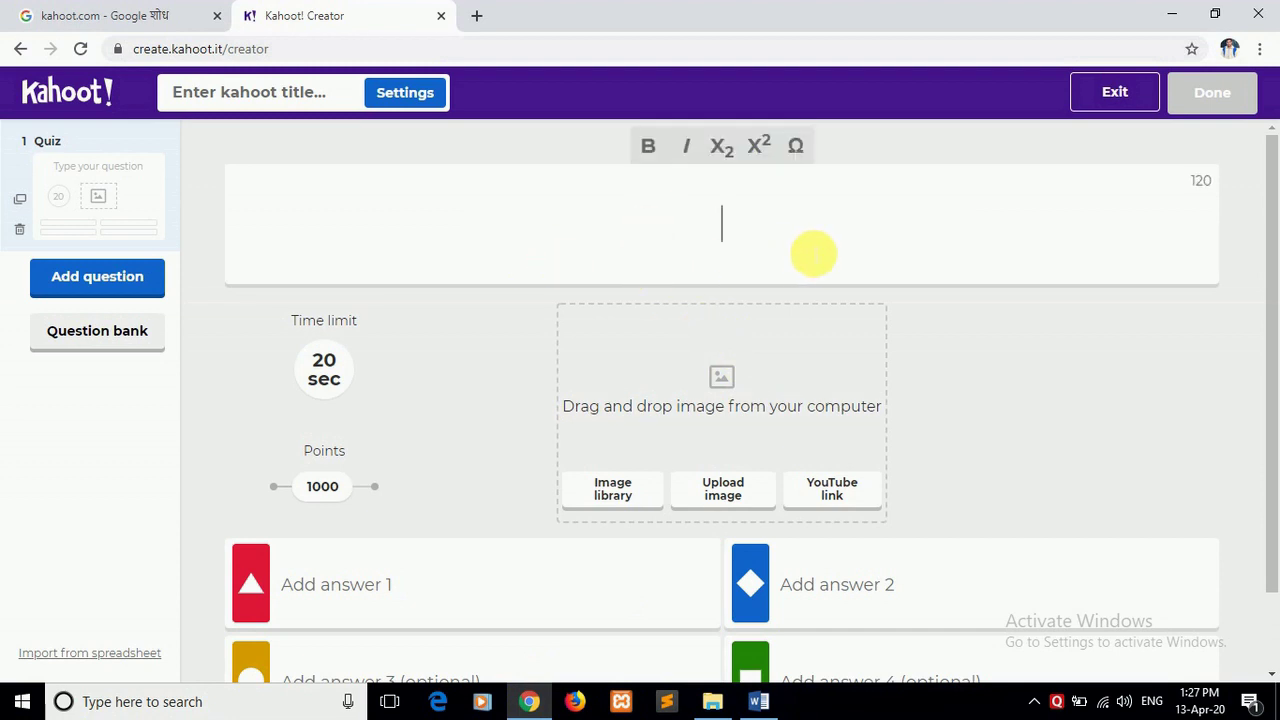
key(ctrl+v)
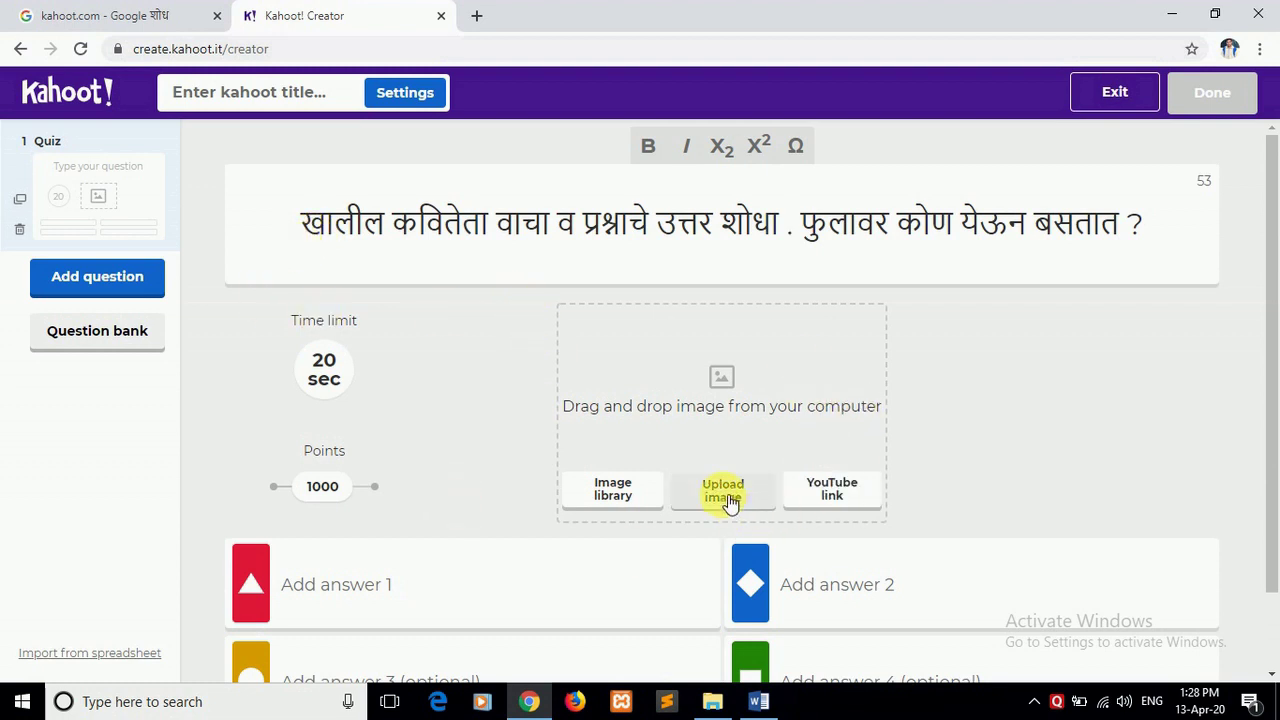
Browse the image library's Most Popular, Animals, Arts and Math categories, and close it without choosing an image.
click(618, 492)
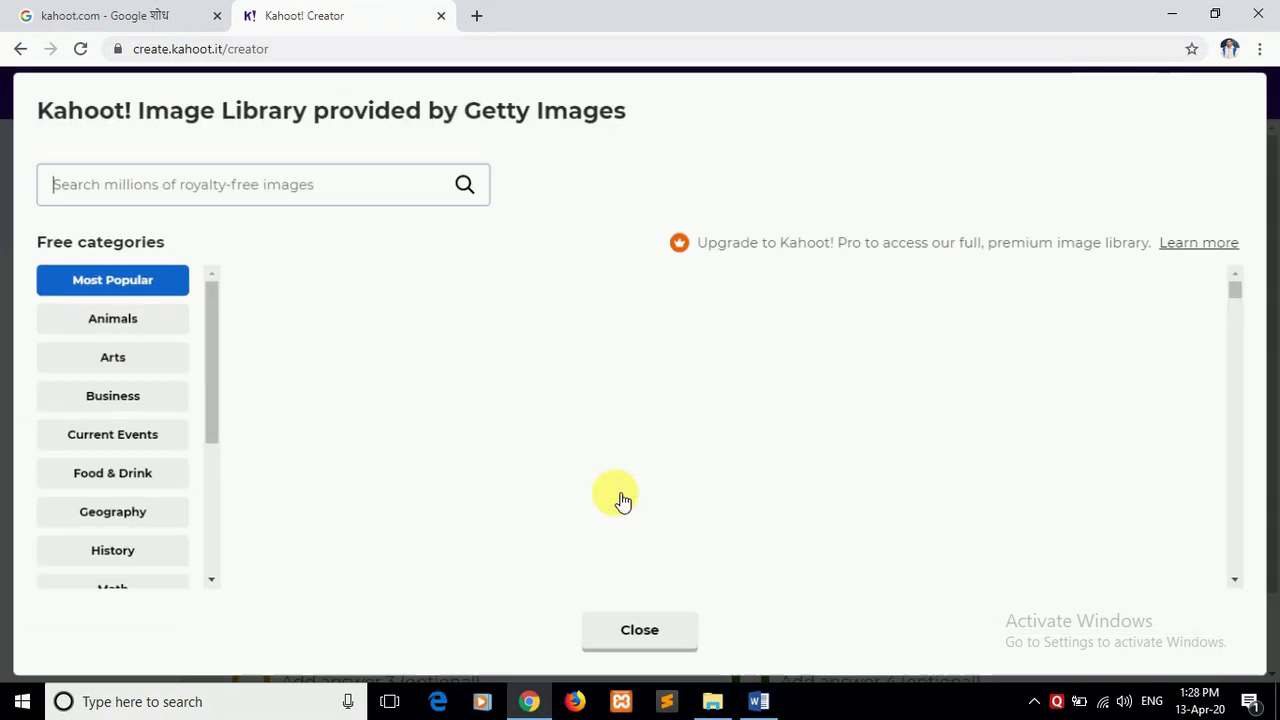
scroll(620, 500, down, 10)
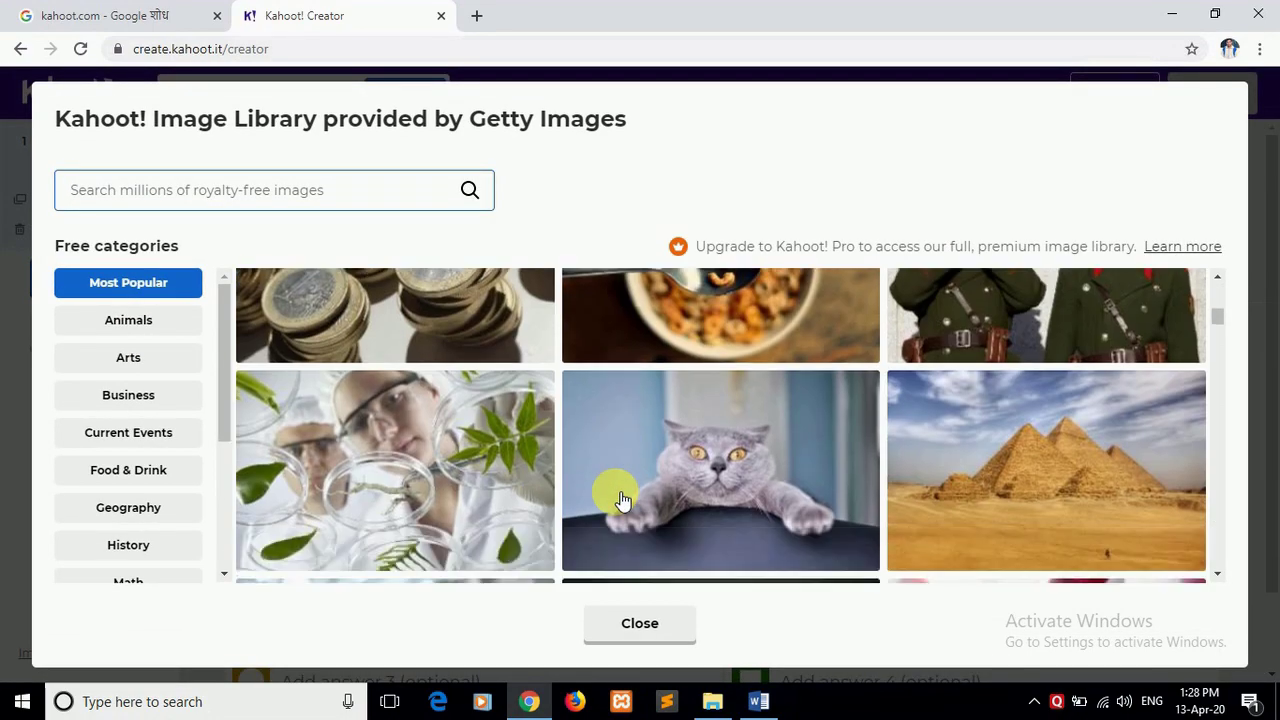
scroll(620, 497, down, 10)
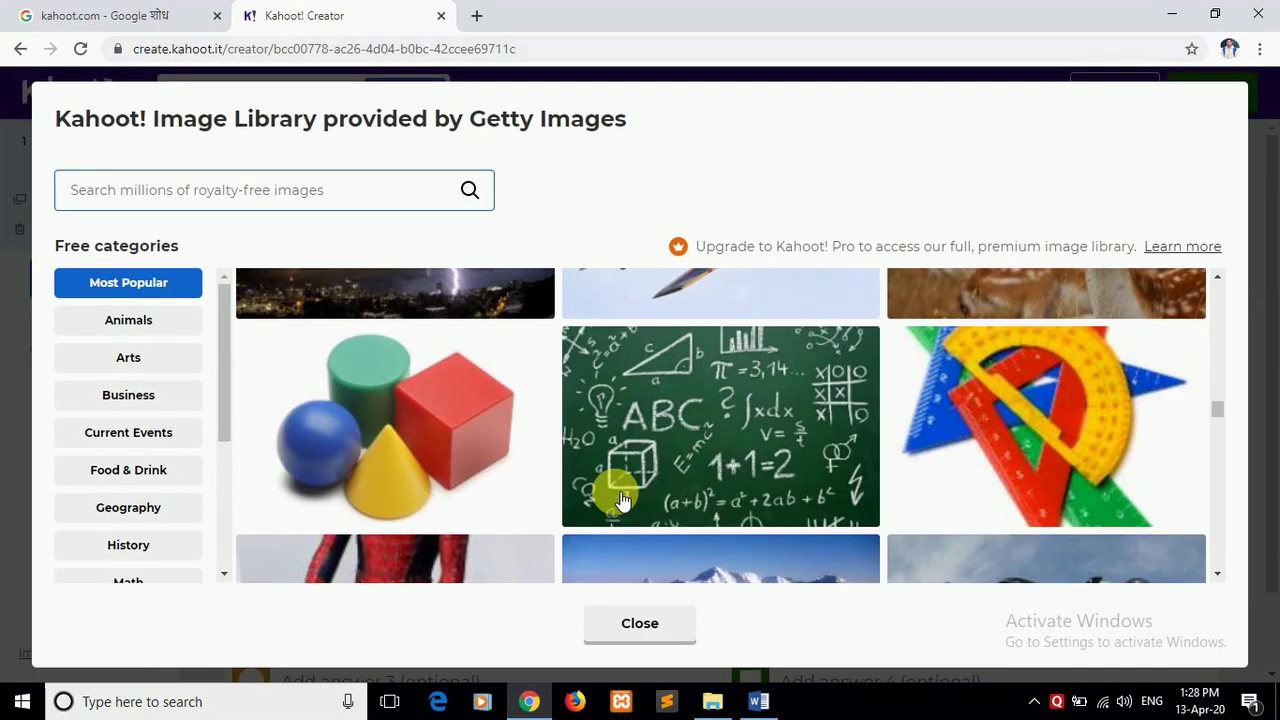
scroll(620, 500, down, 3)
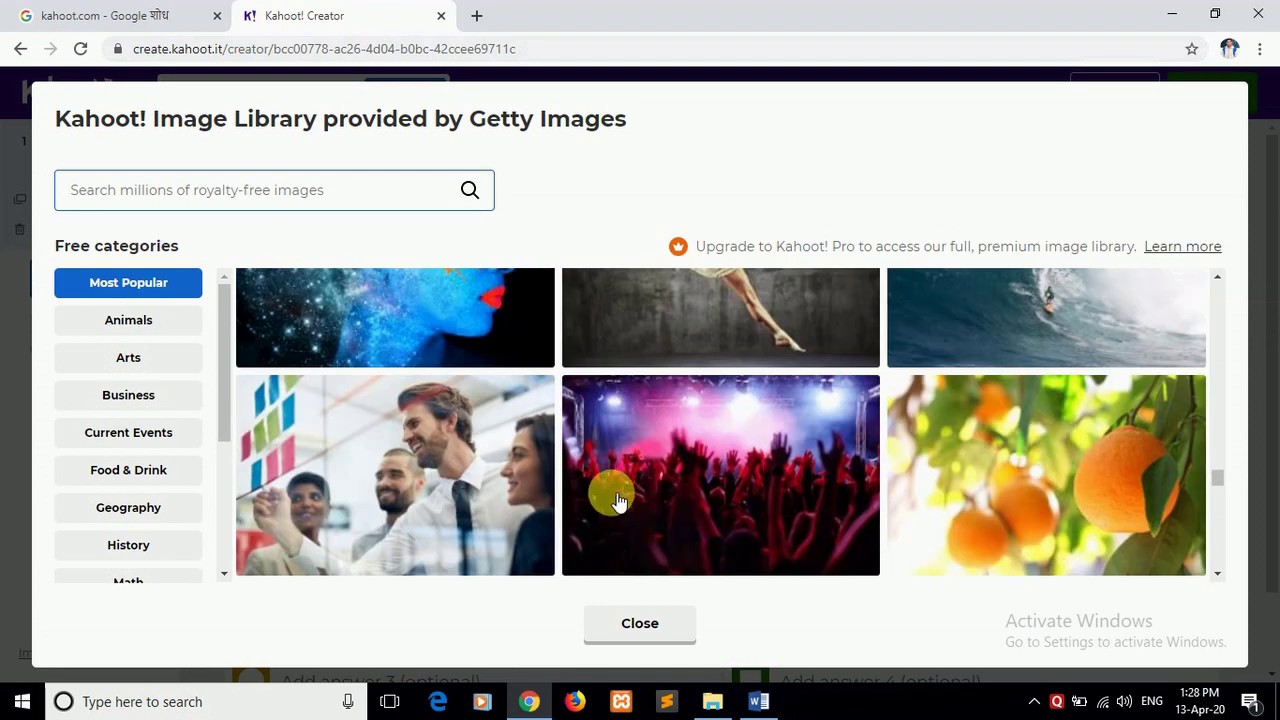
click(136, 327)
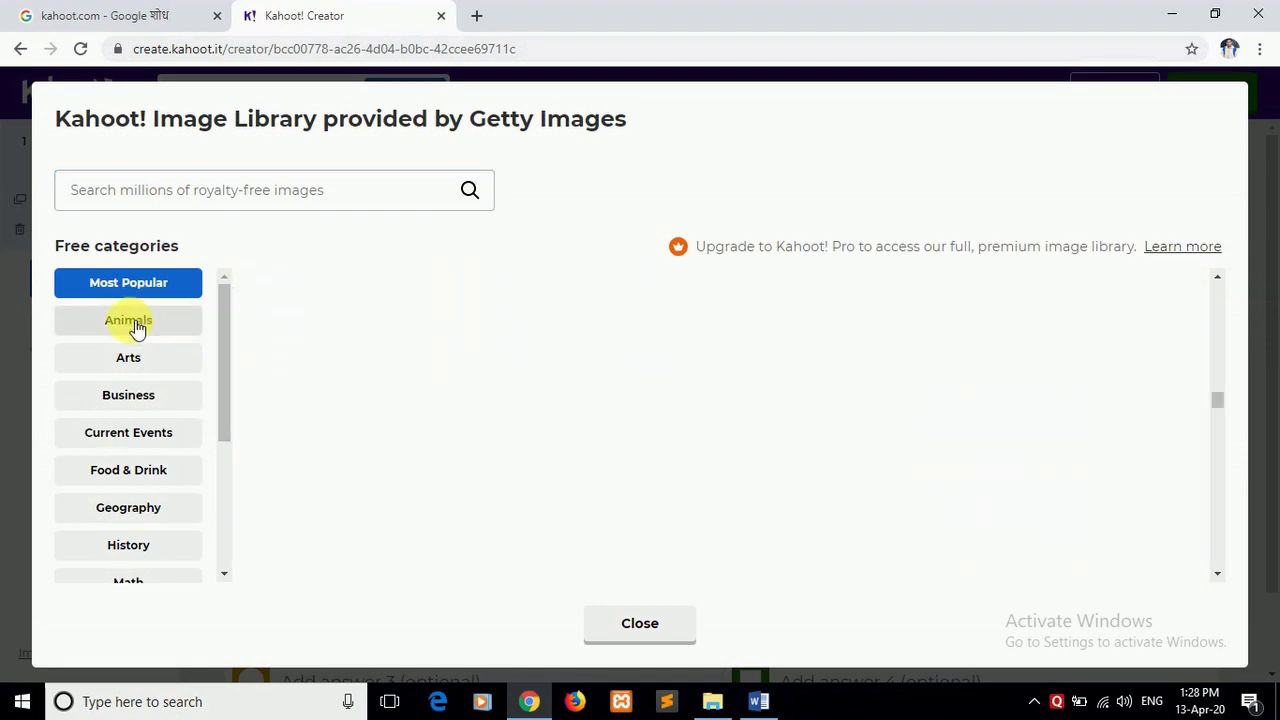
scroll(700, 471, down, 5)
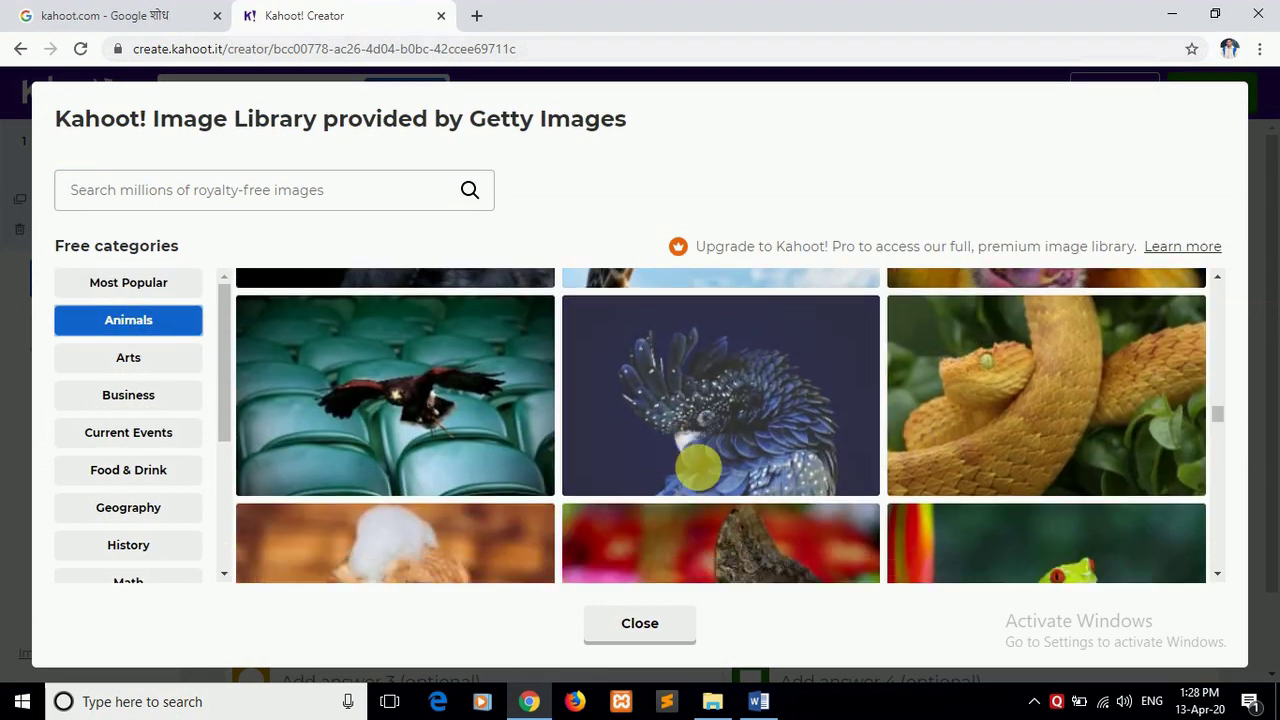
scroll(700, 470, down, 10)
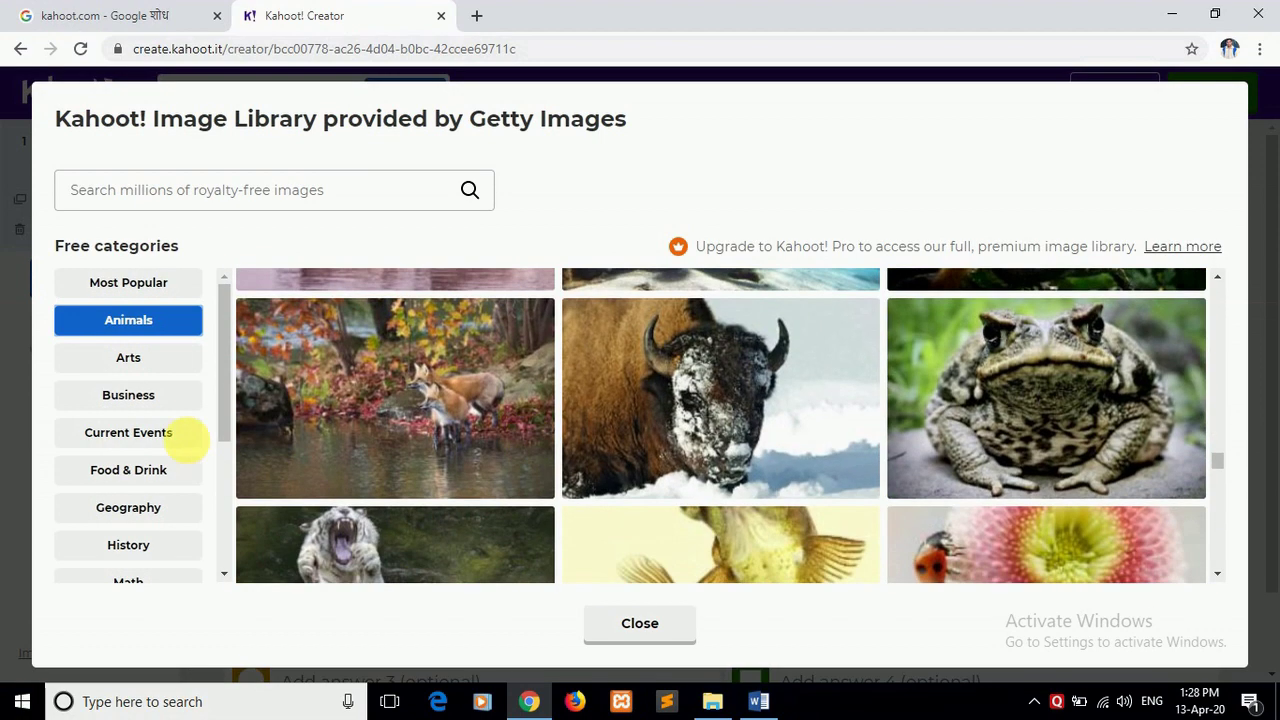
click(128, 360)
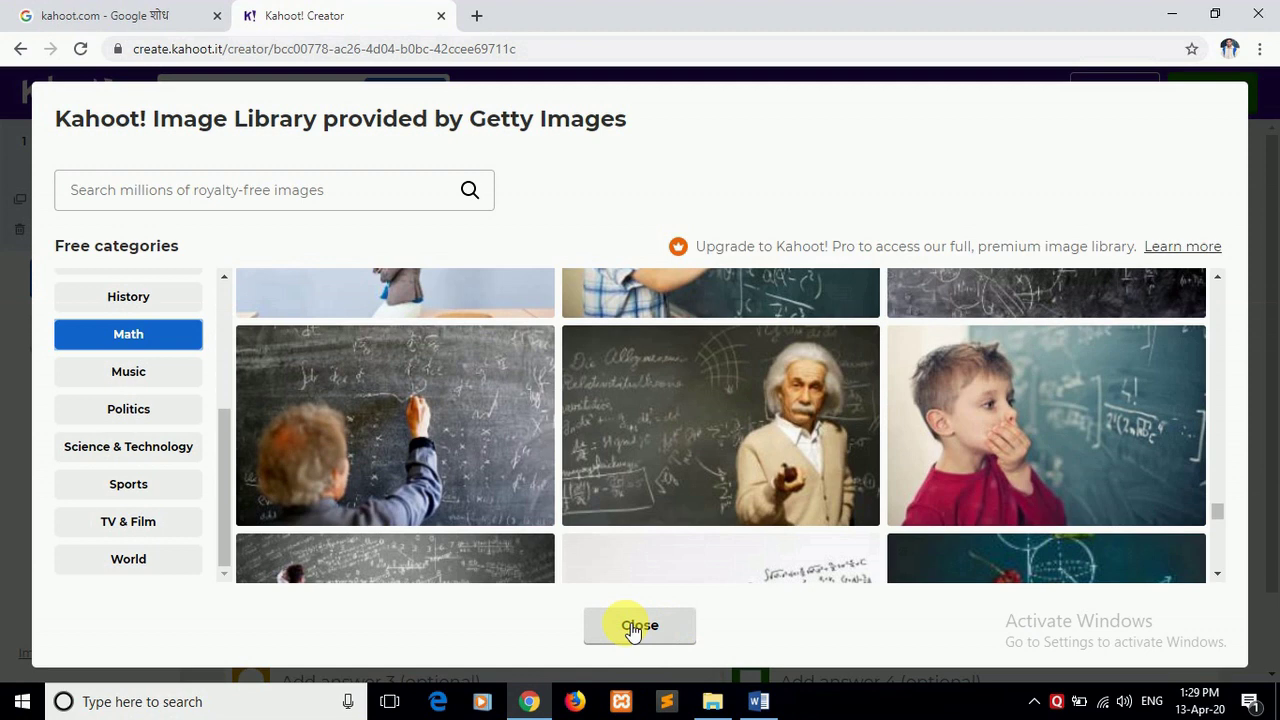
click(636, 624)
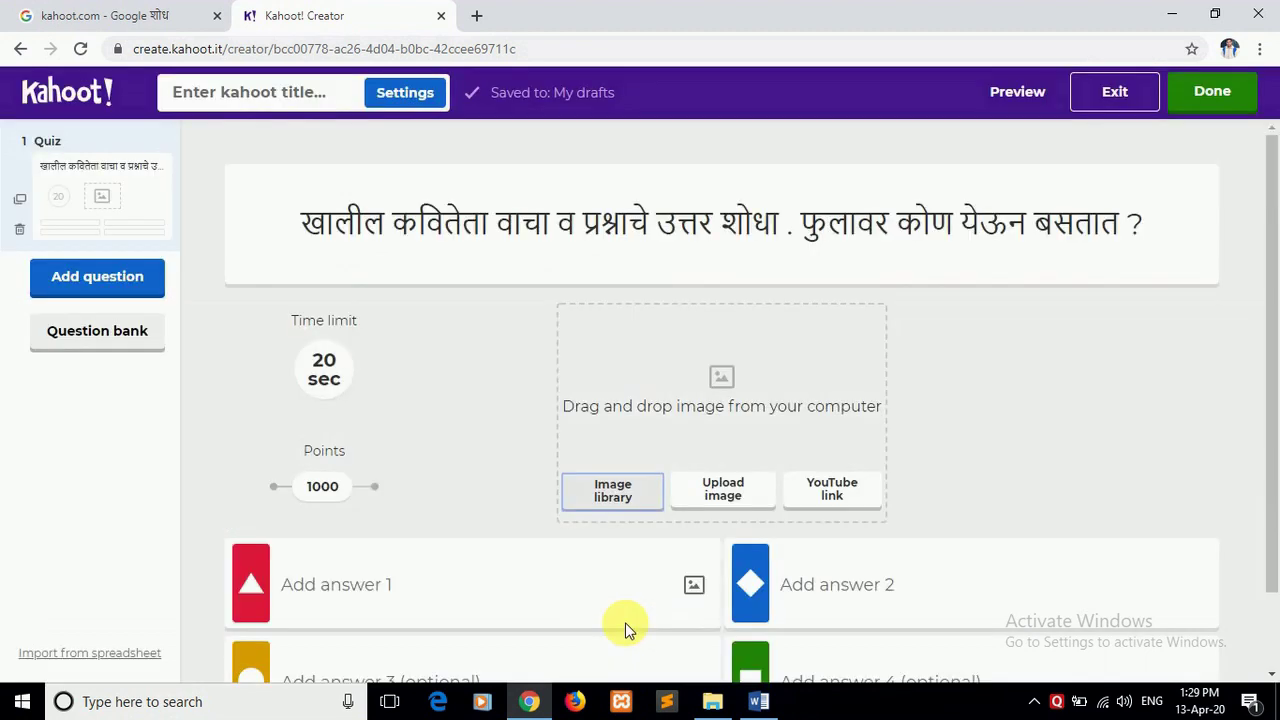
Upload image 01 from the kahoot folder in Downloads to the question and set the time limit to 120 seconds.
click(723, 497)
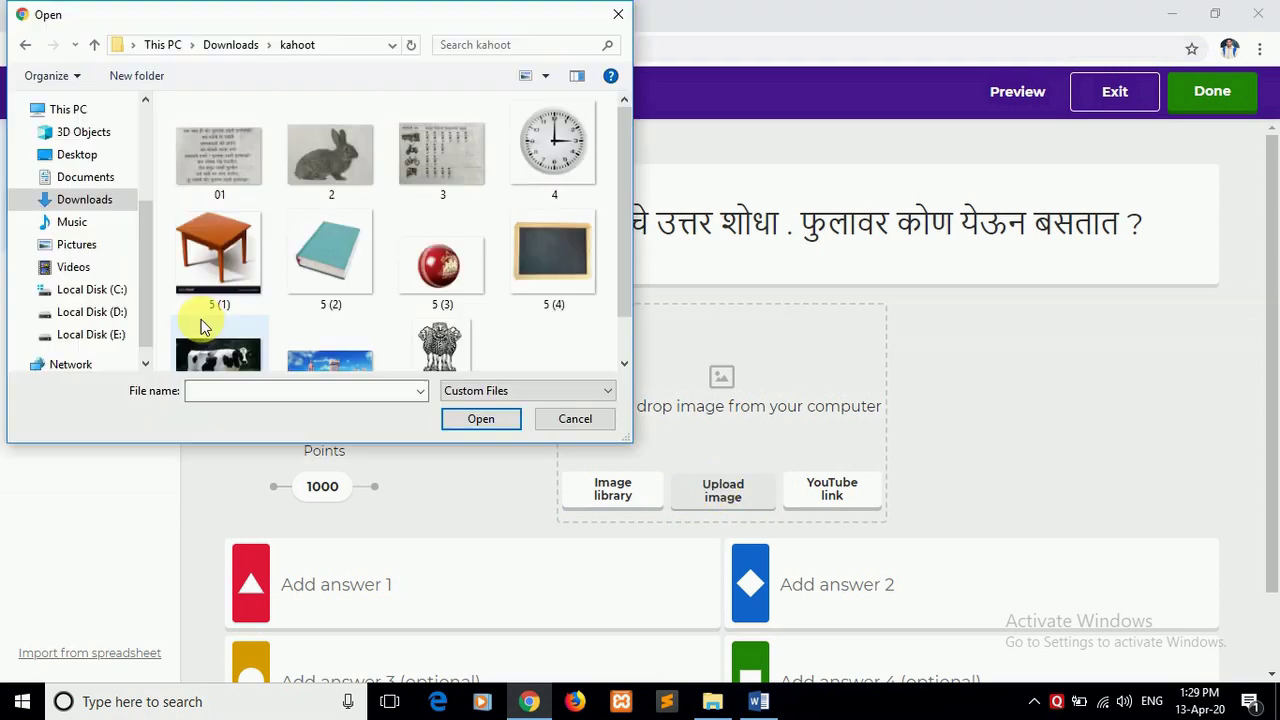
click(219, 162)
click(463, 419)
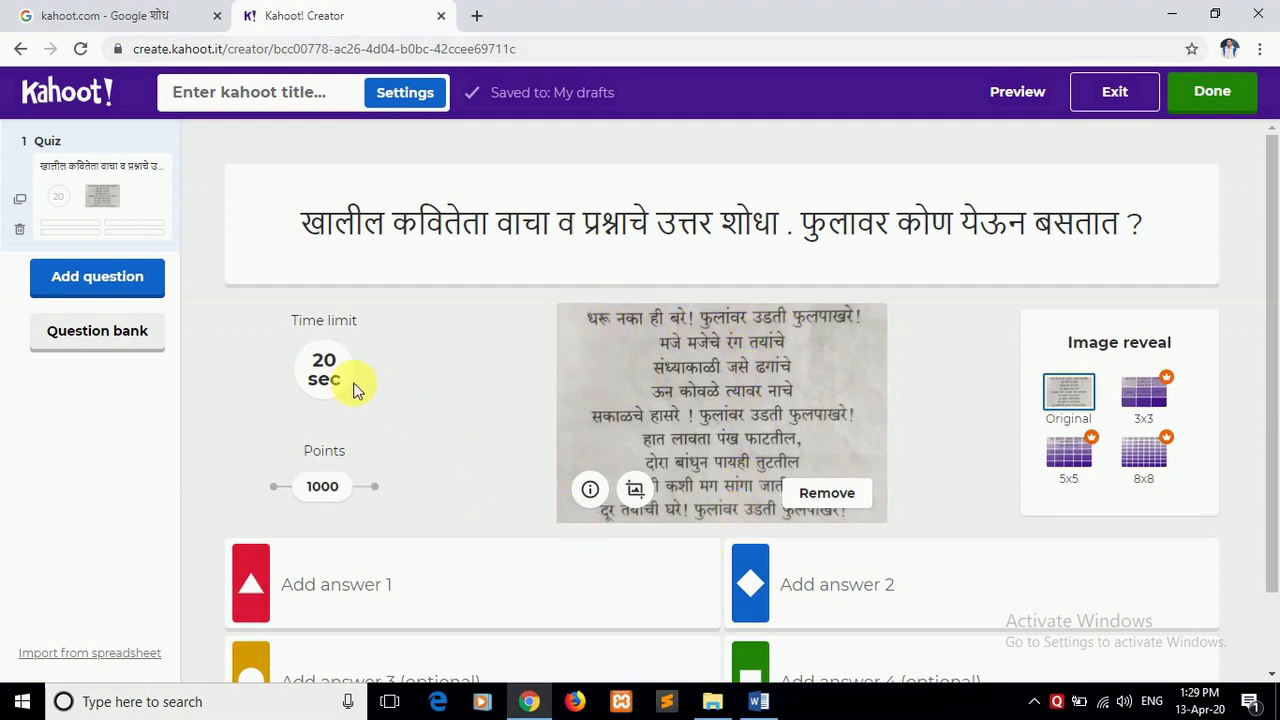
click(320, 370)
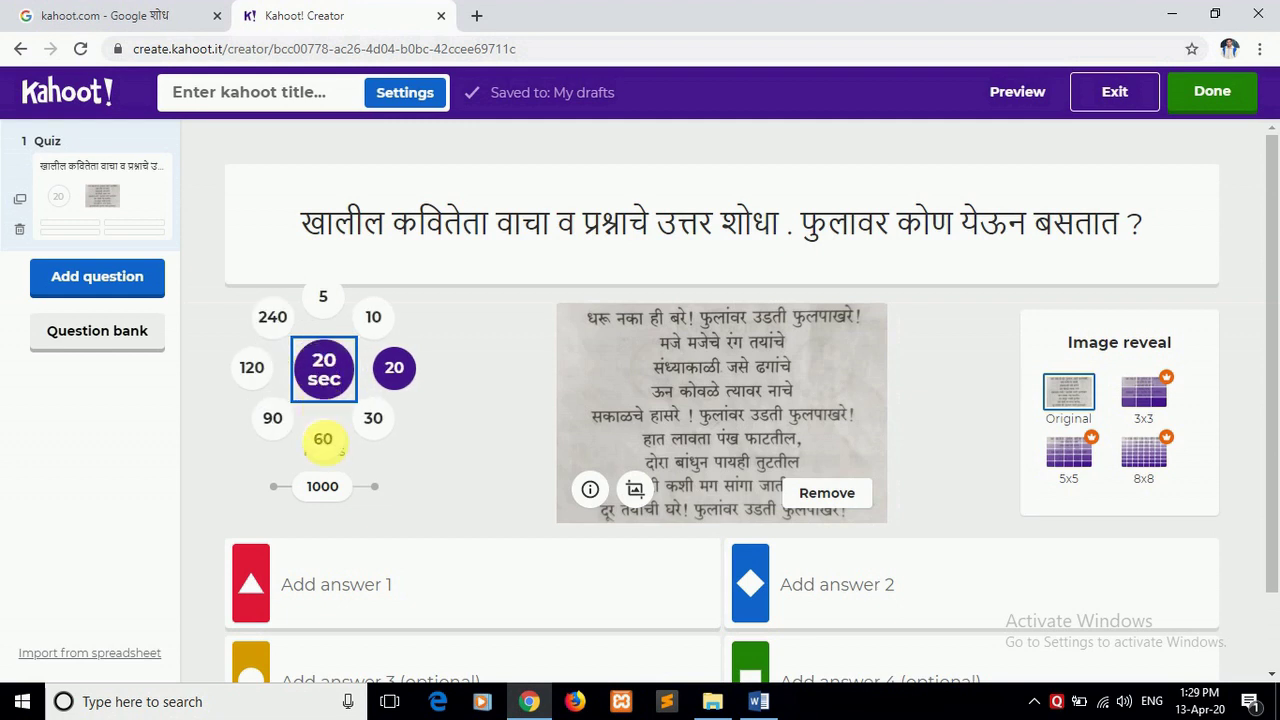
click(252, 370)
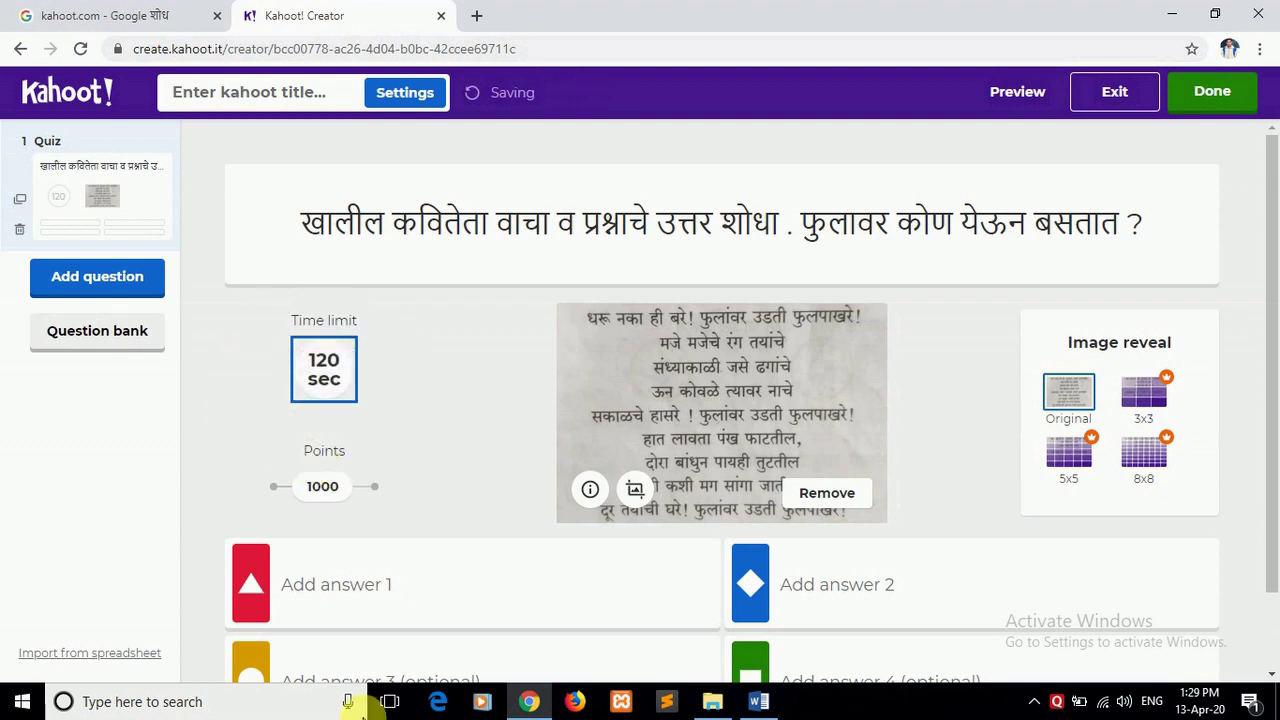
Try the question's points at 0, 1000 and 2000, and set them back to 1000.
click(276, 488)
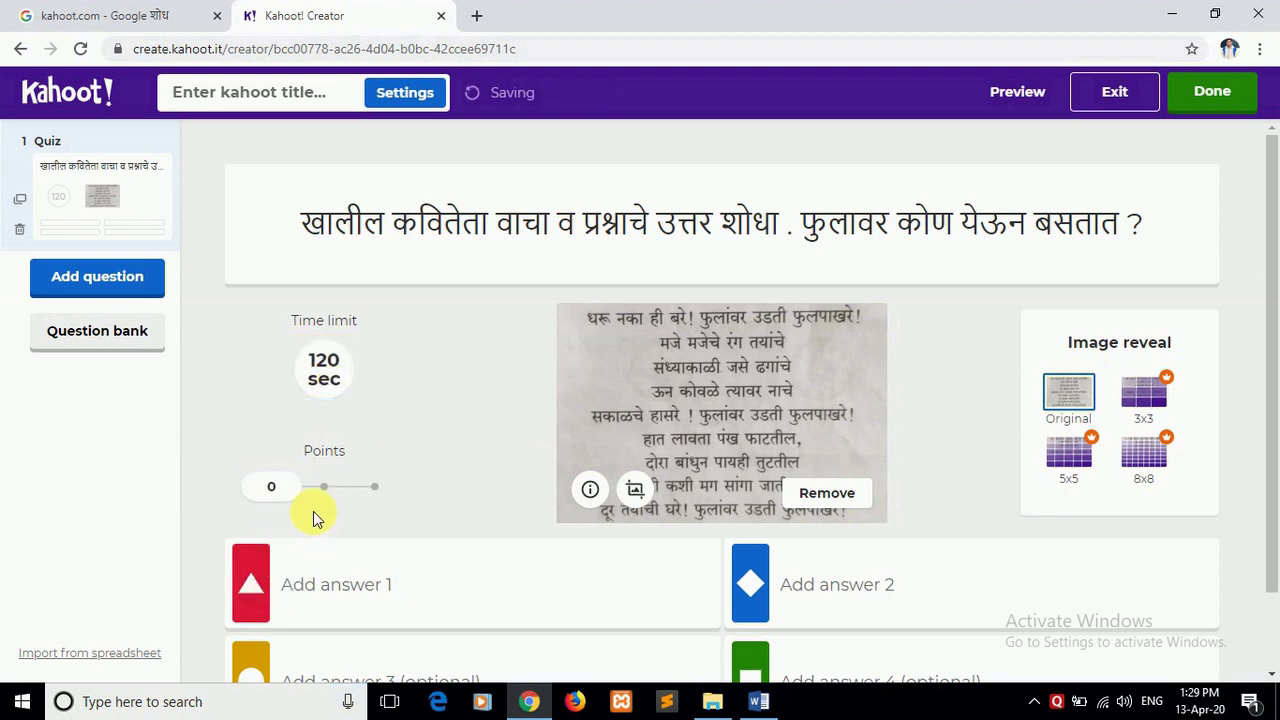
click(321, 488)
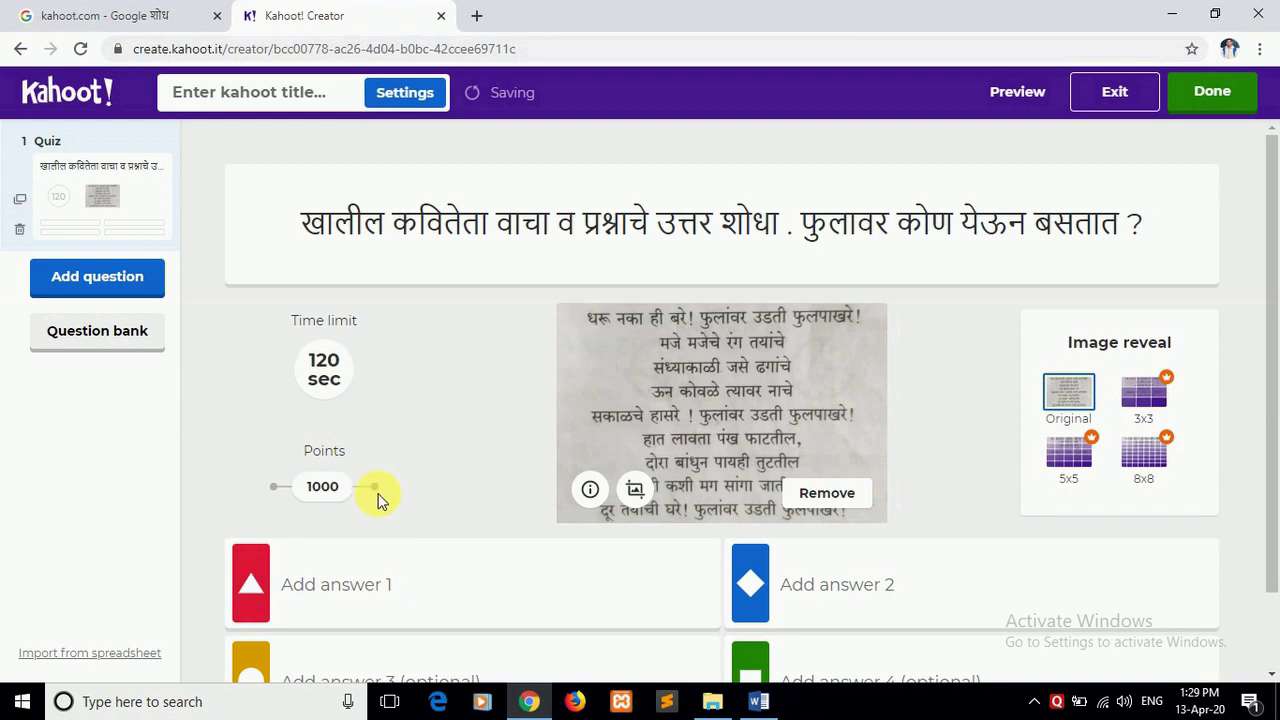
click(377, 488)
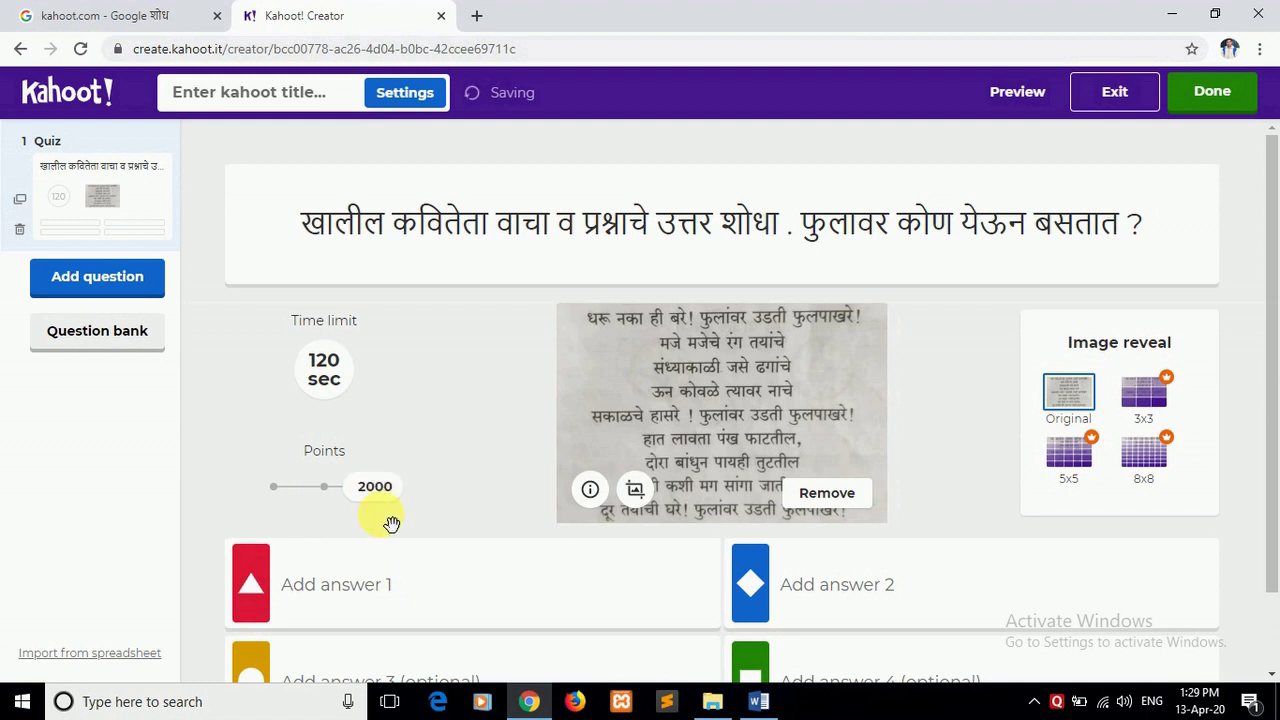
click(330, 490)
Copy the answer options from the Word document and fill the four answers with भुंगे, फुलपाखरू, चिमणी and कावळा.
scroll(488, 491, down, 1)
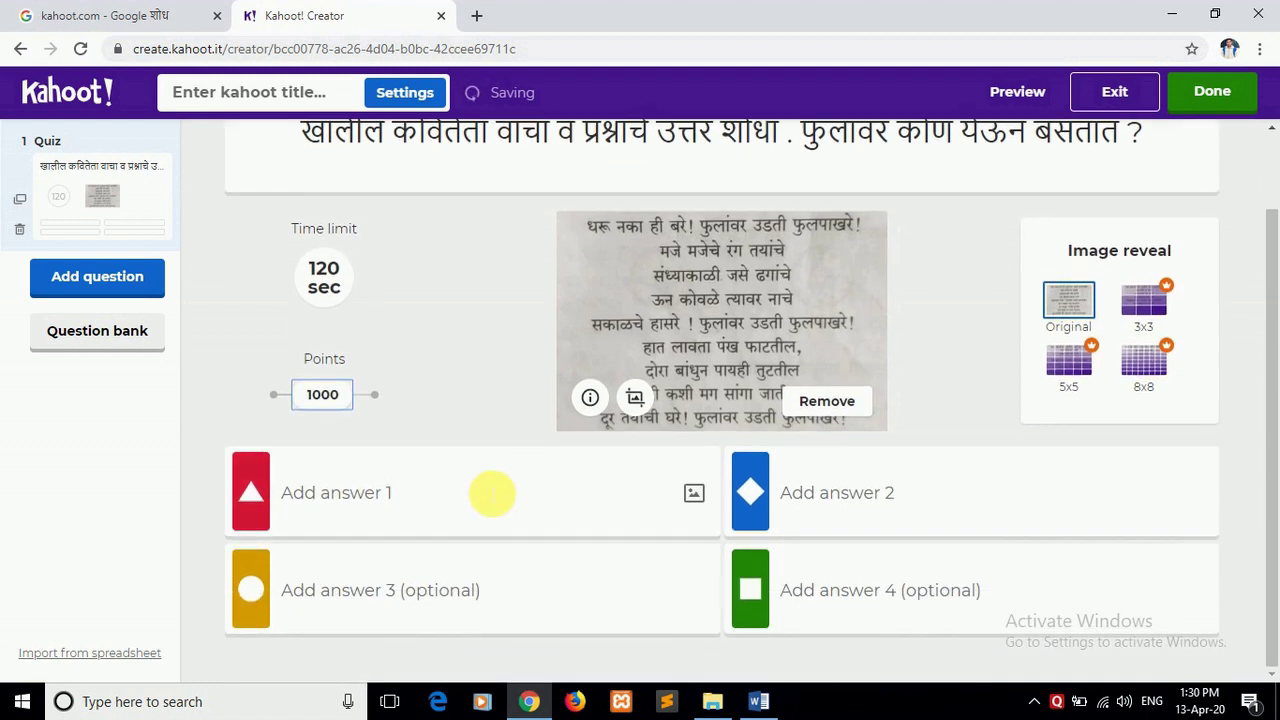
click(374, 500)
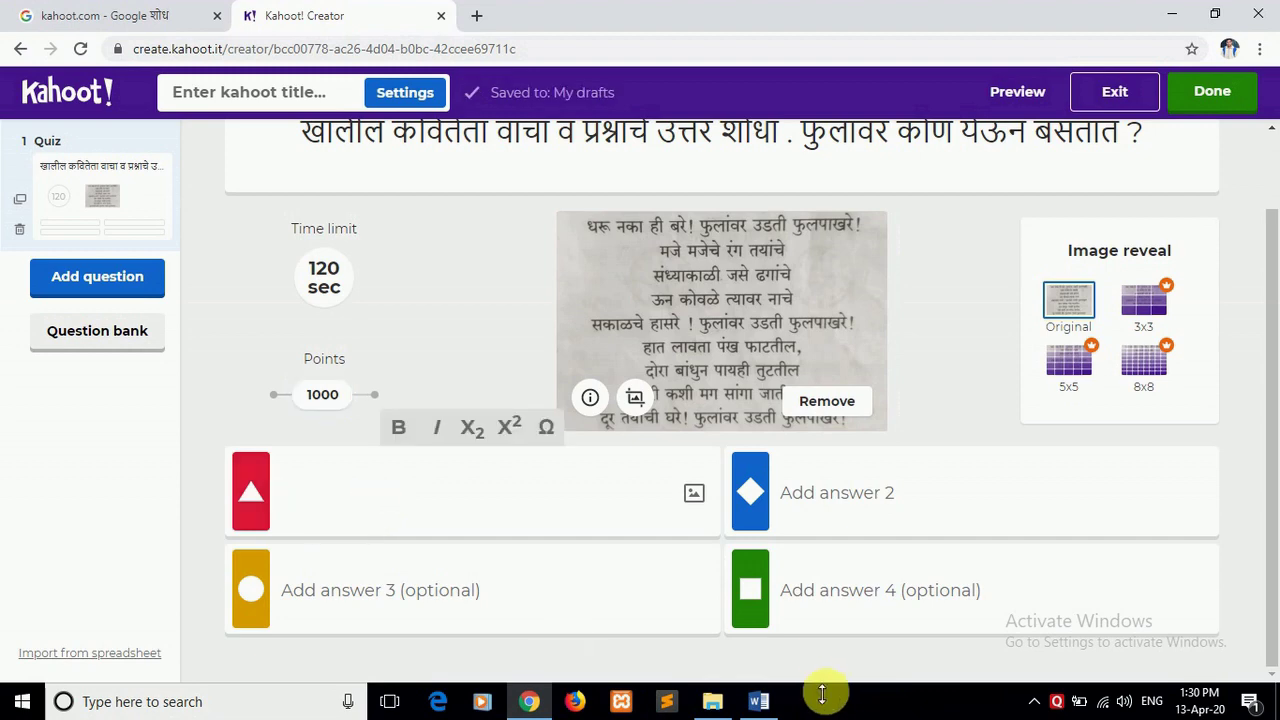
click(757, 702)
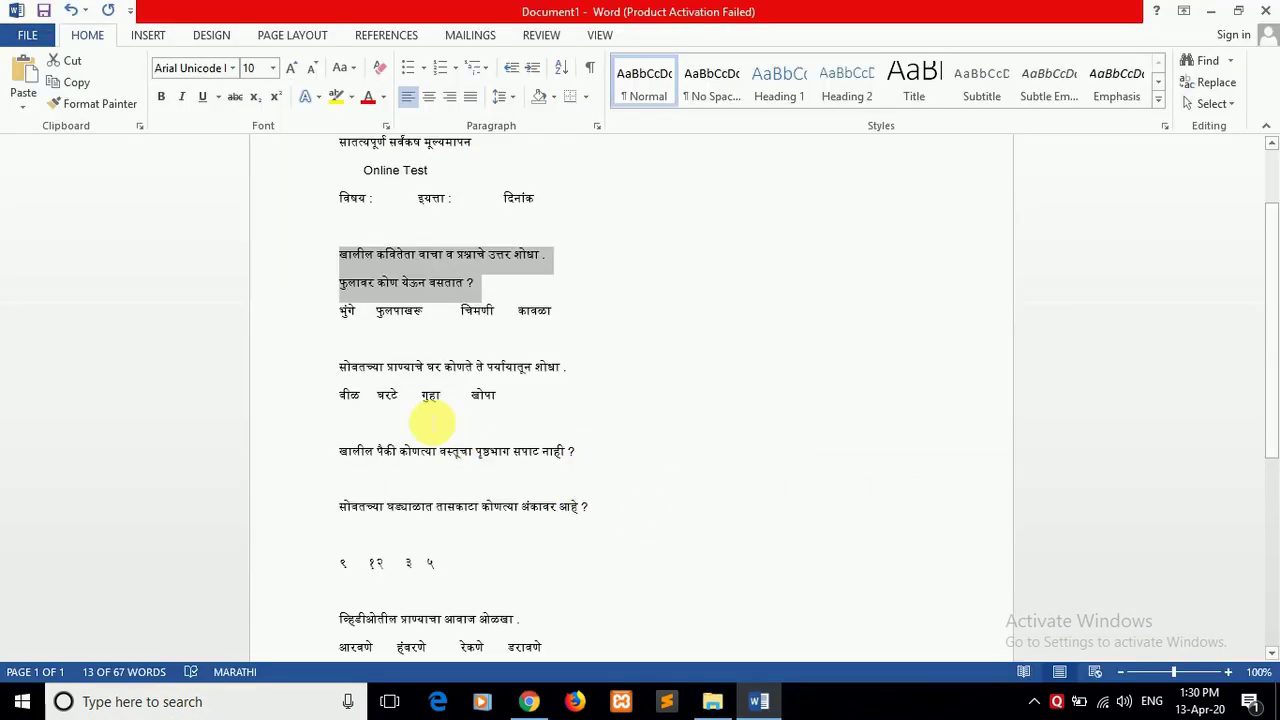
drag(342, 315, 572, 322)
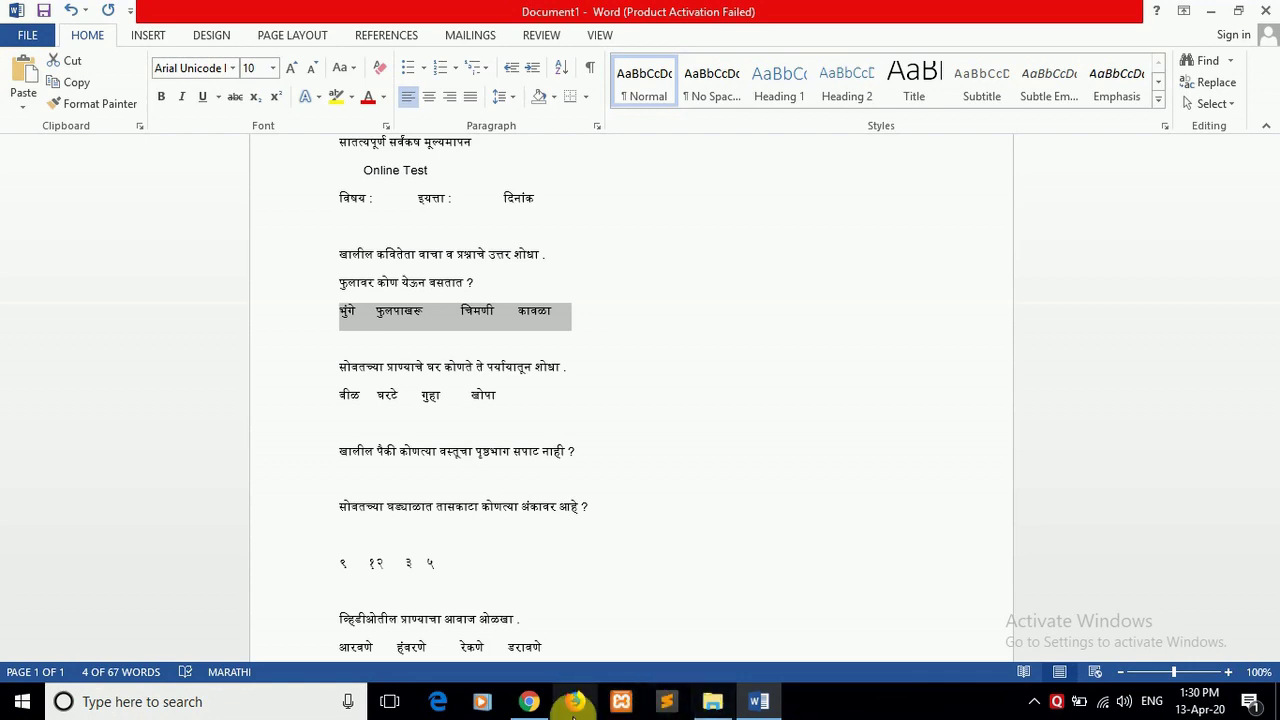
click(529, 701)
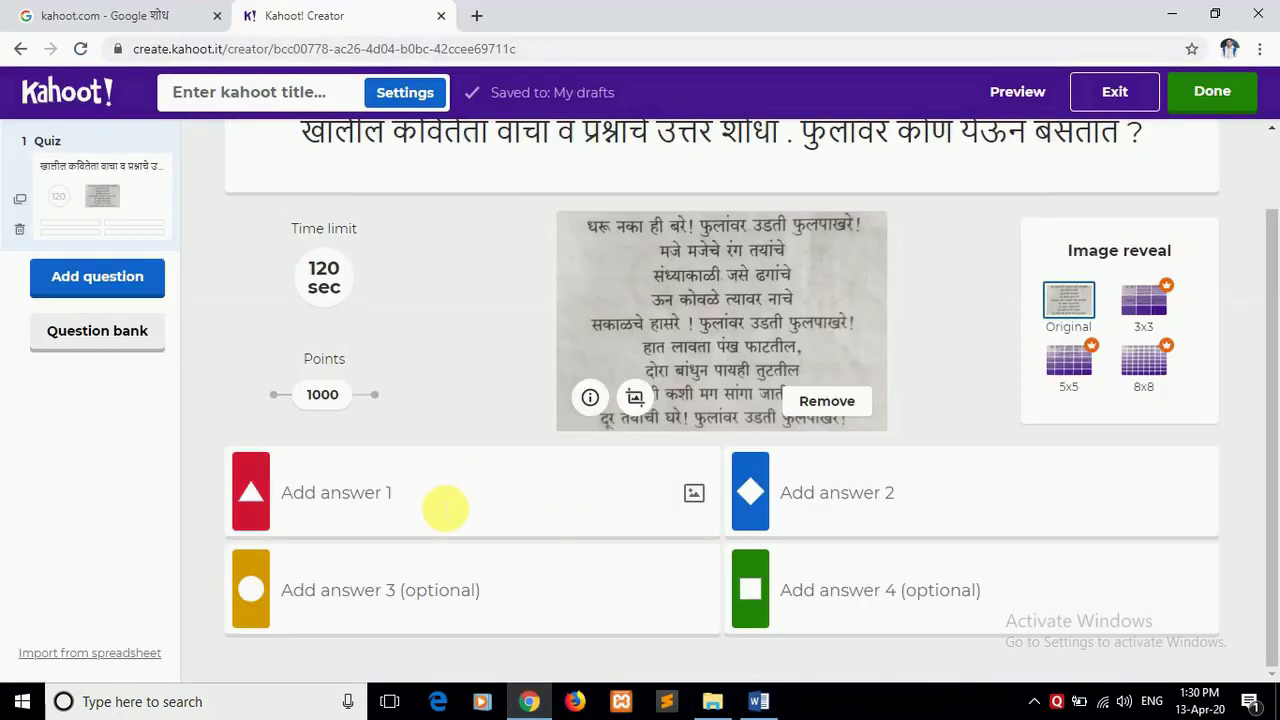
click(445, 509)
key(ctrl+v)
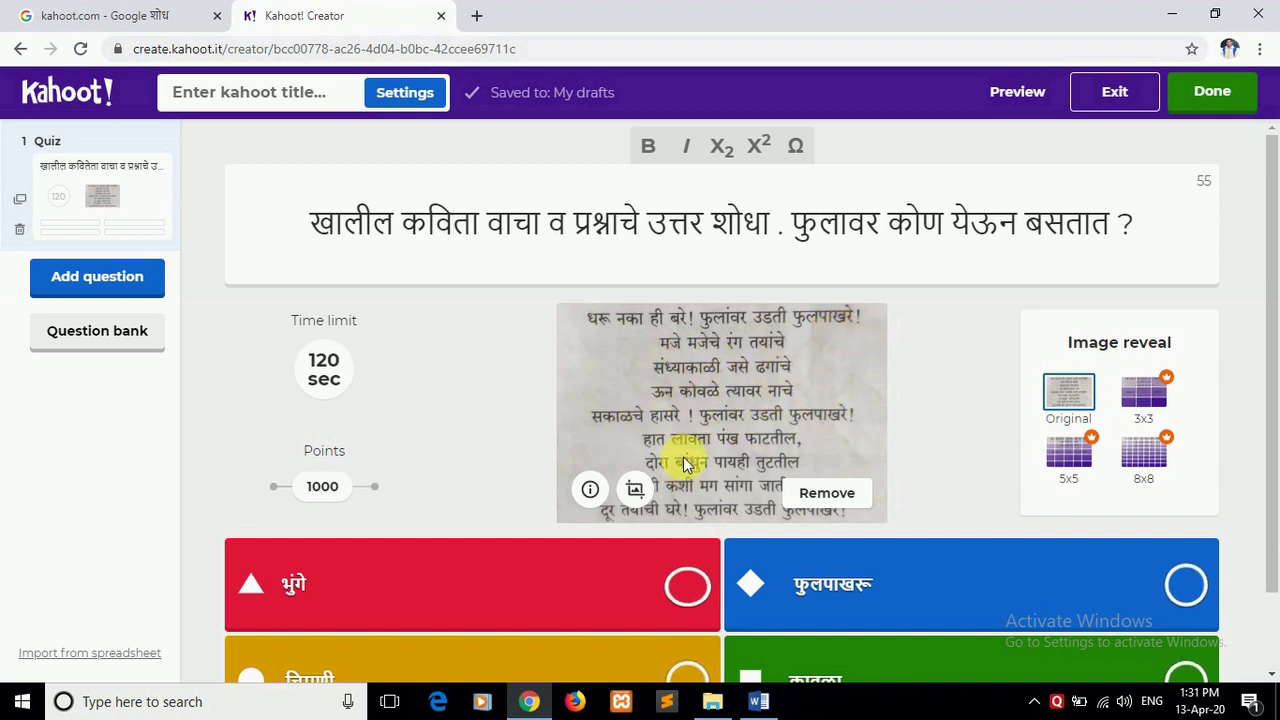
Mark फुलपाखरू as the correct answer.
scroll(690, 425, down, 2)
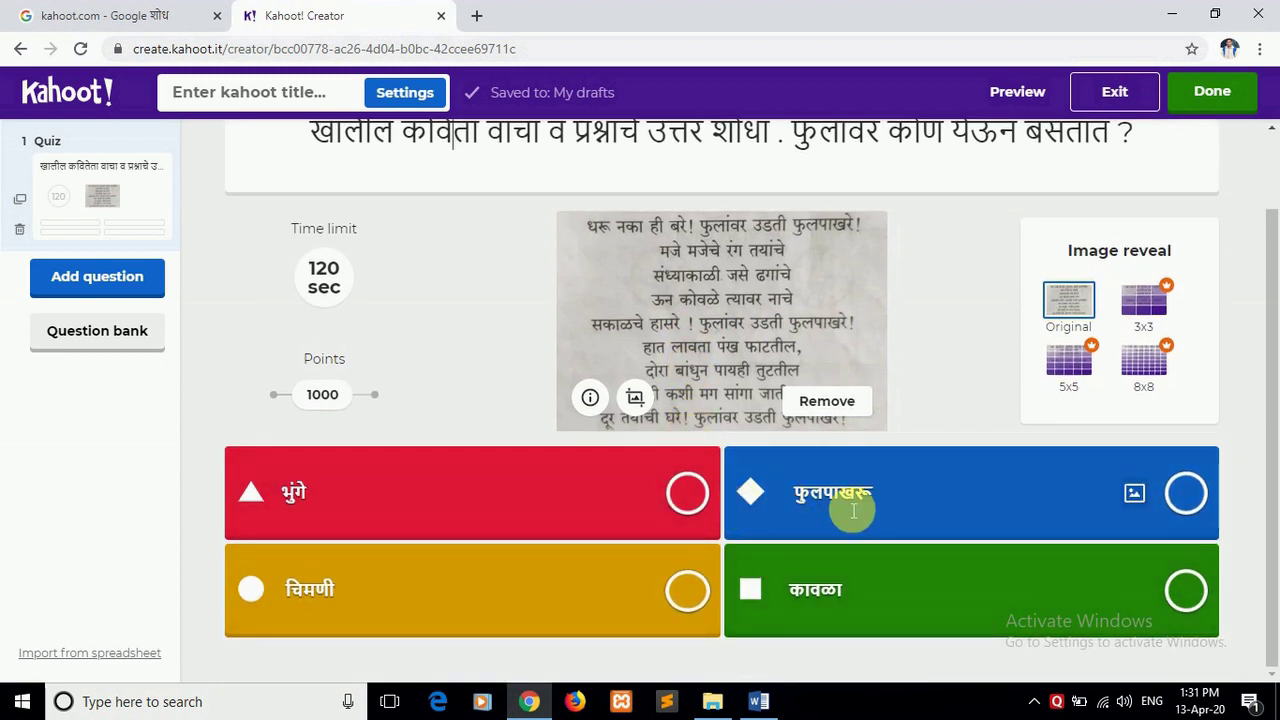
click(1205, 499)
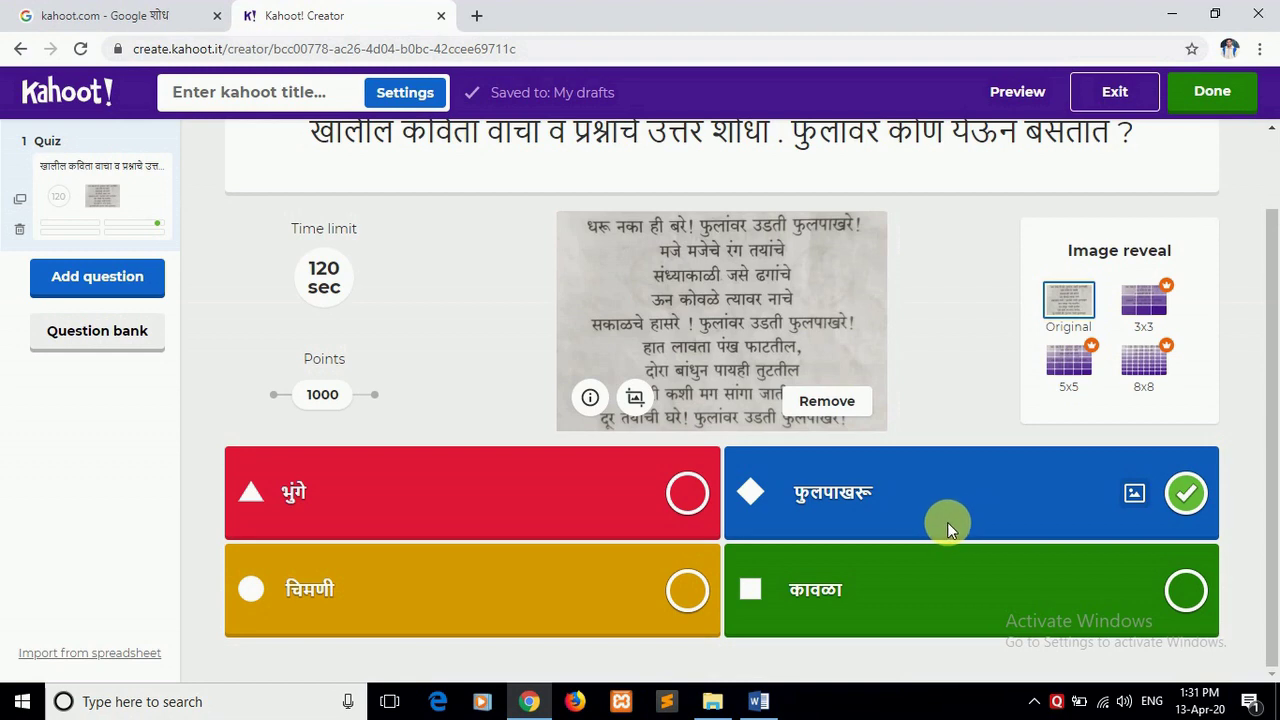
scroll(947, 522, up, 2)
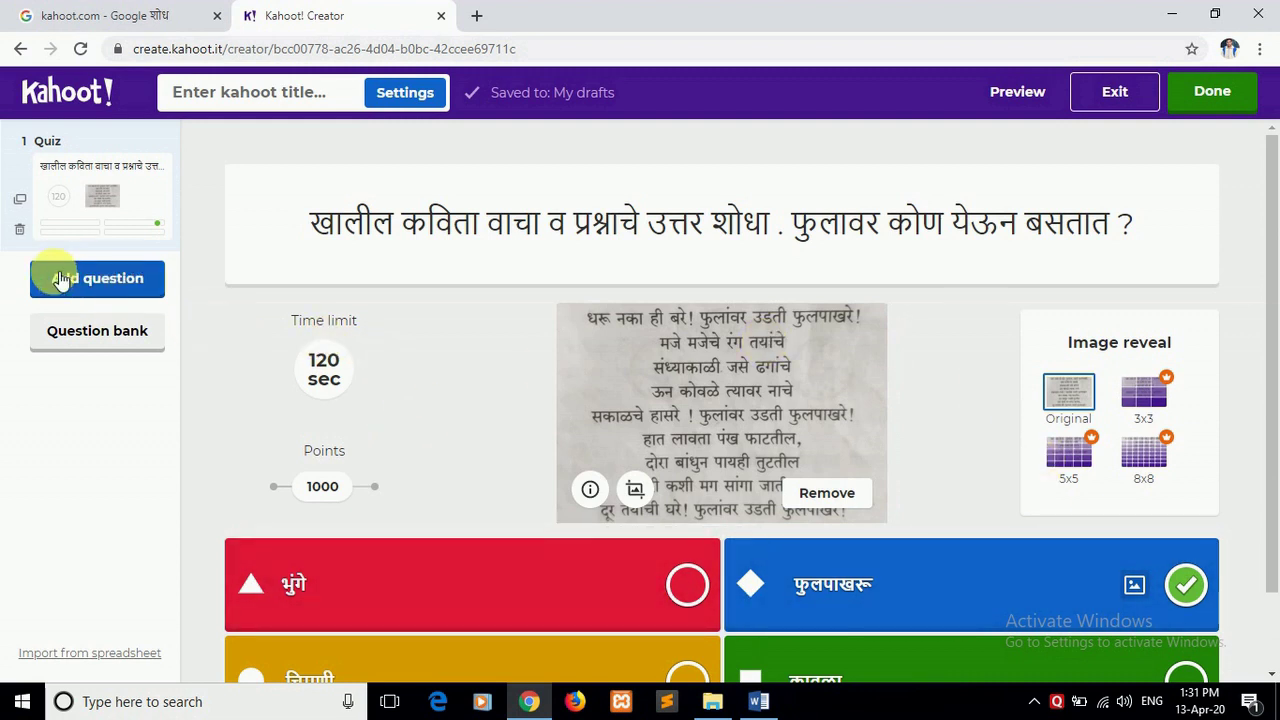
Add a second quiz question and copy its text, सोबतच्या प्राण्याचे घर कोणते ते पर्यायातून शोधा, from the Word document.
click(87, 286)
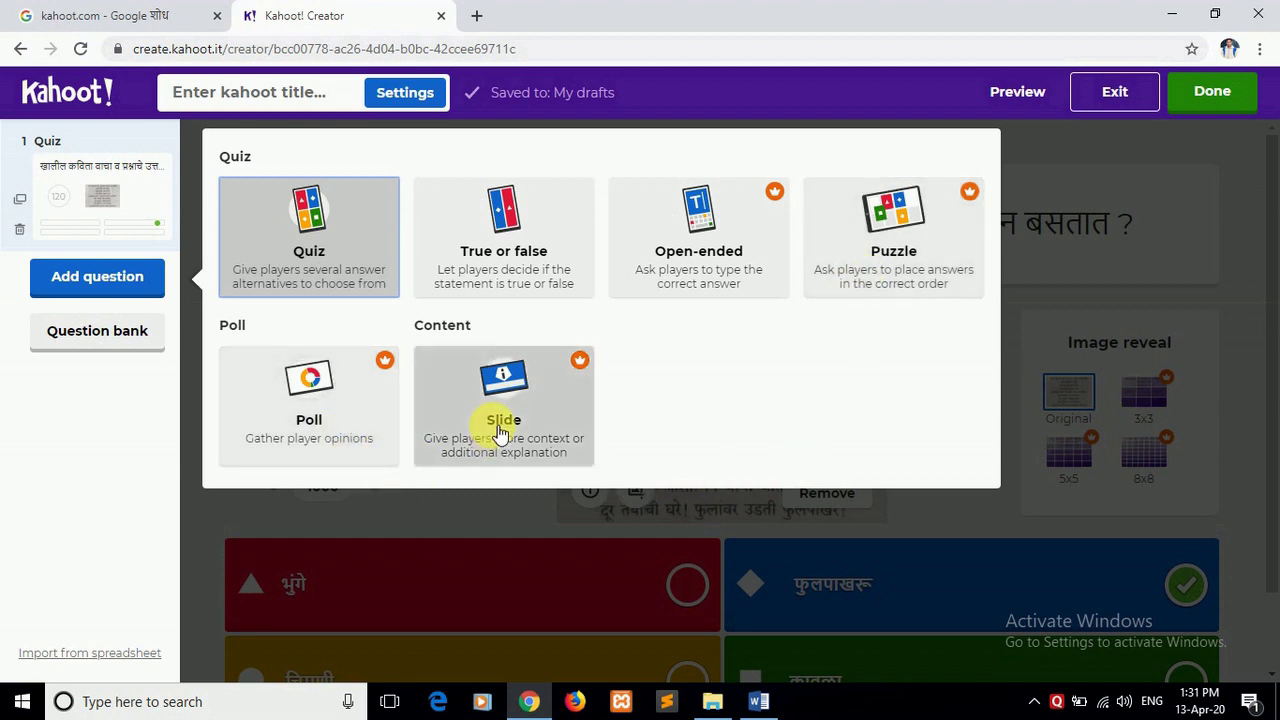
click(300, 262)
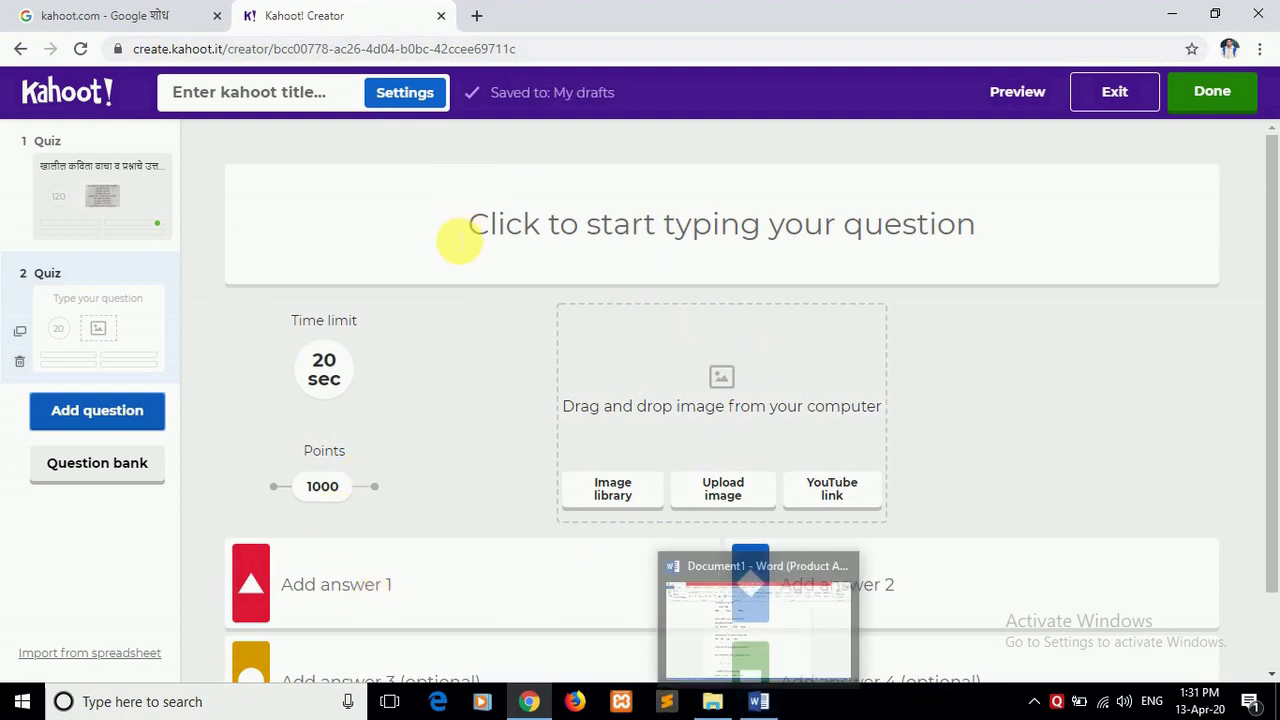
click(778, 701)
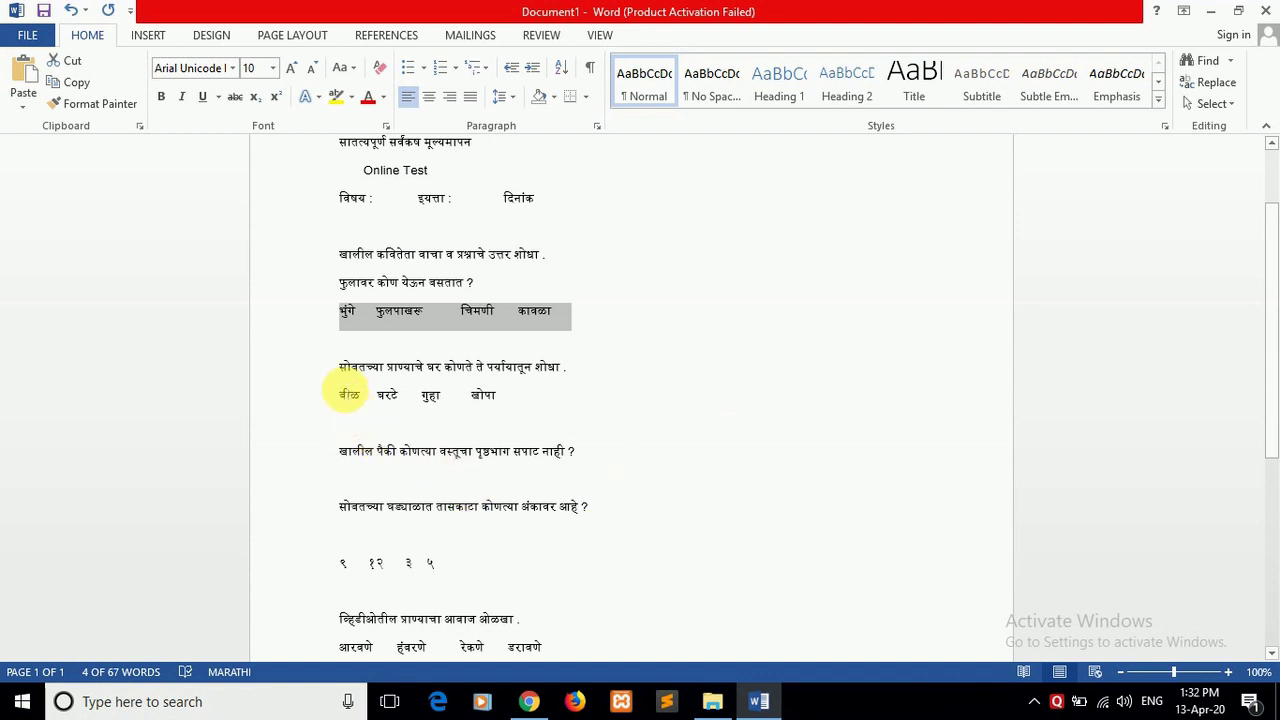
click(345, 370)
drag(458, 370, 577, 372)
key(ctrl+c)
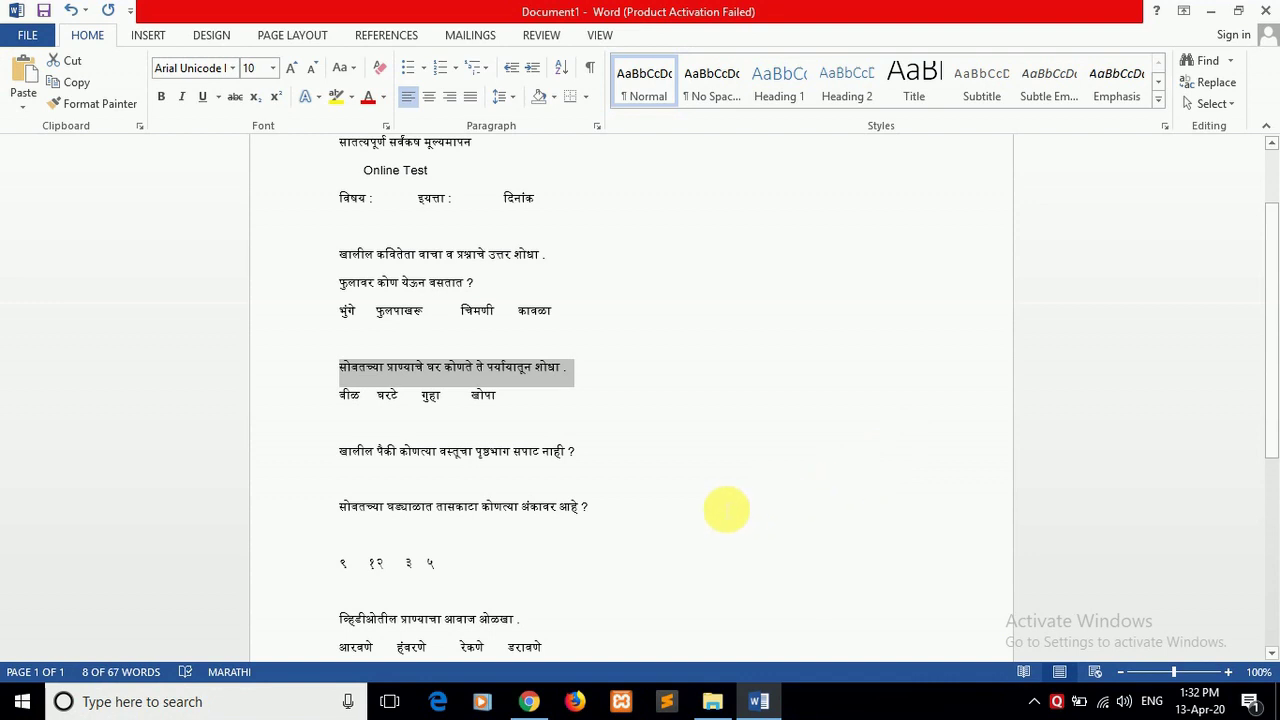
click(535, 708)
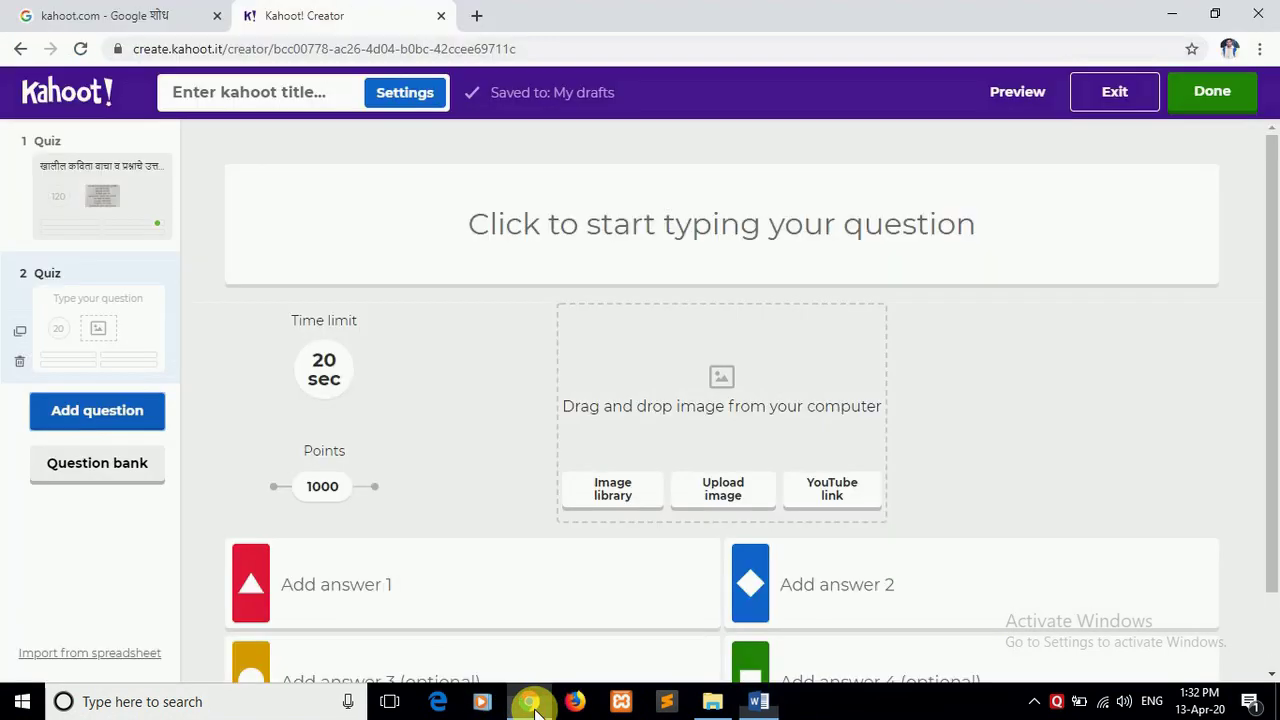
click(549, 235)
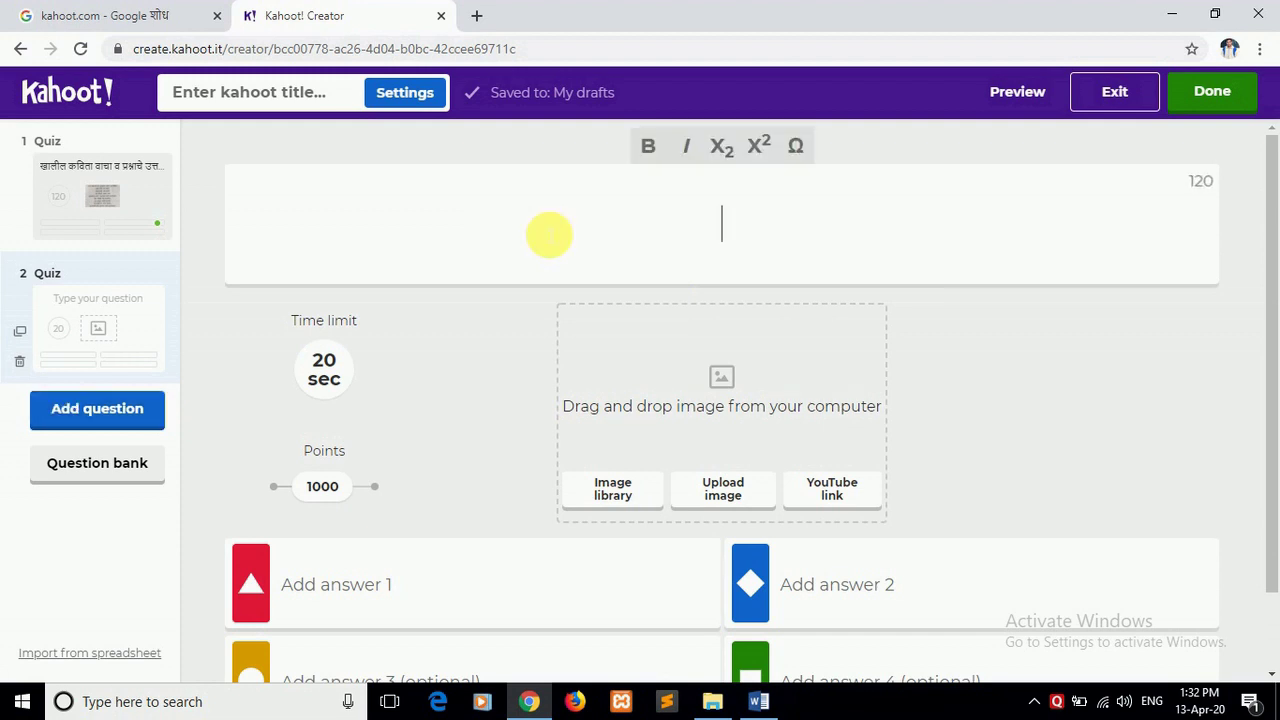
key(ctrl+v)
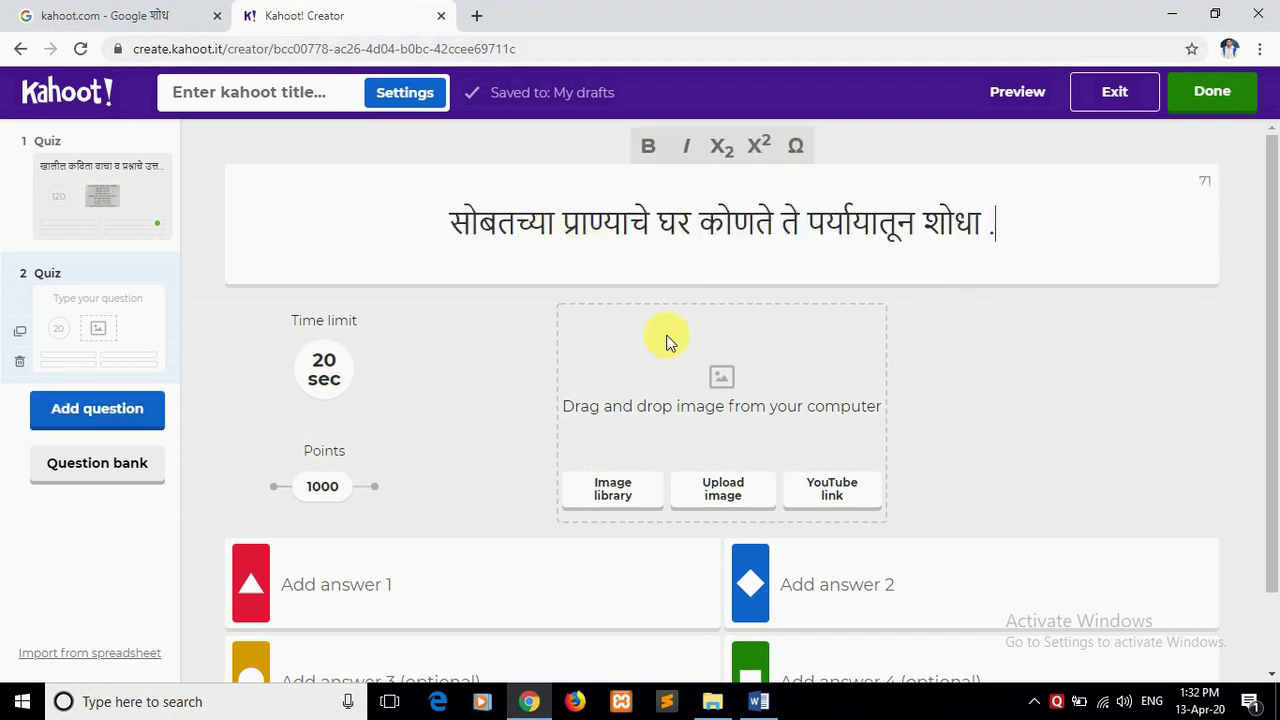
Upload image 2 from the kahoot folder to the second question and set its time limit to 60 seconds.
click(736, 507)
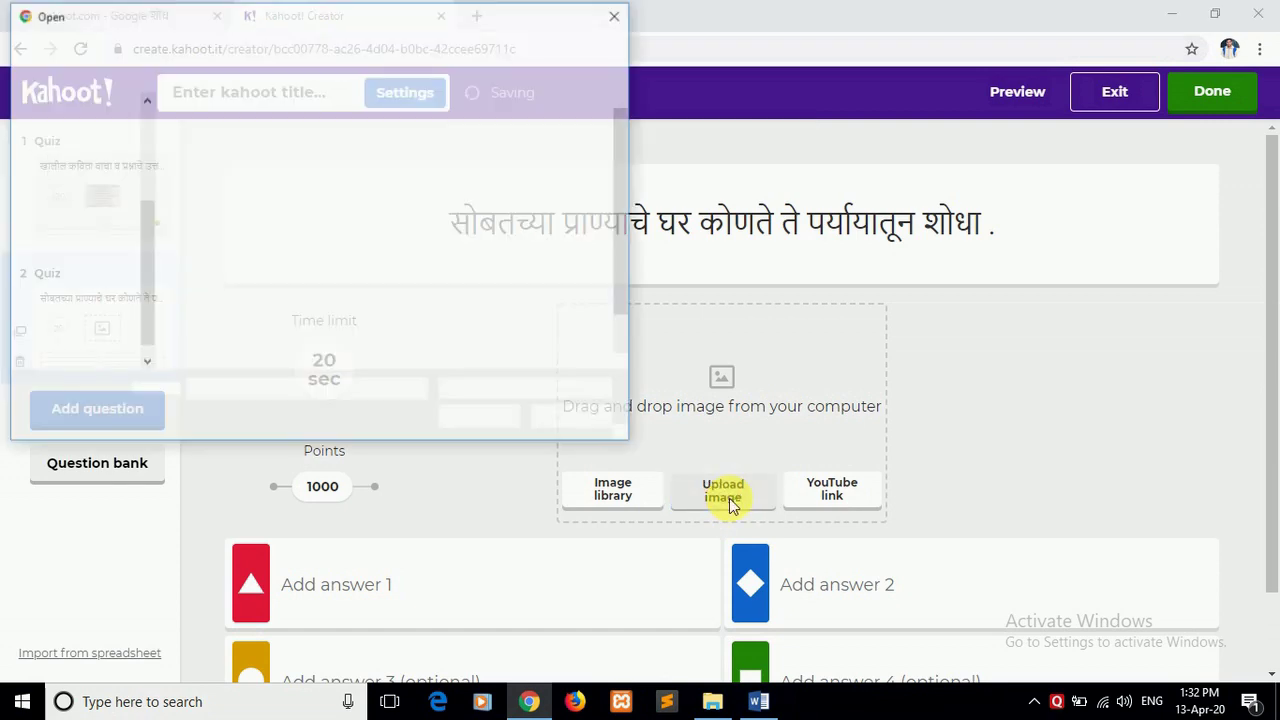
click(305, 149)
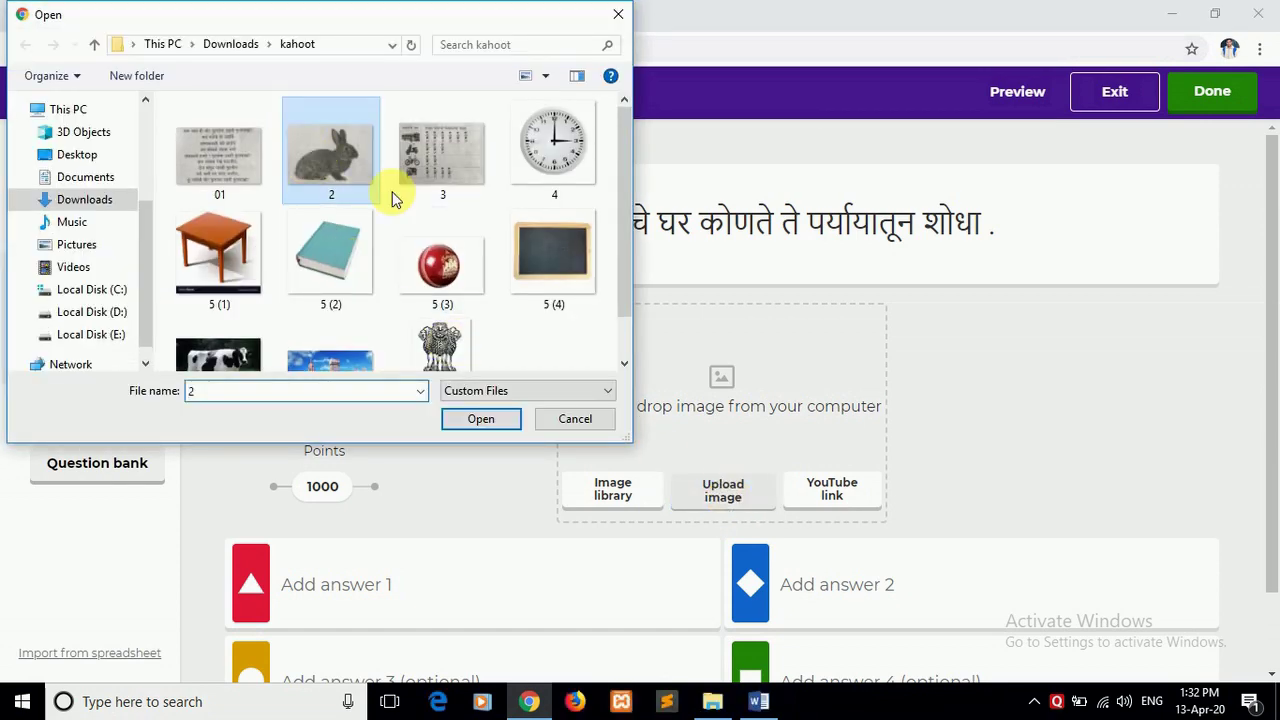
click(470, 419)
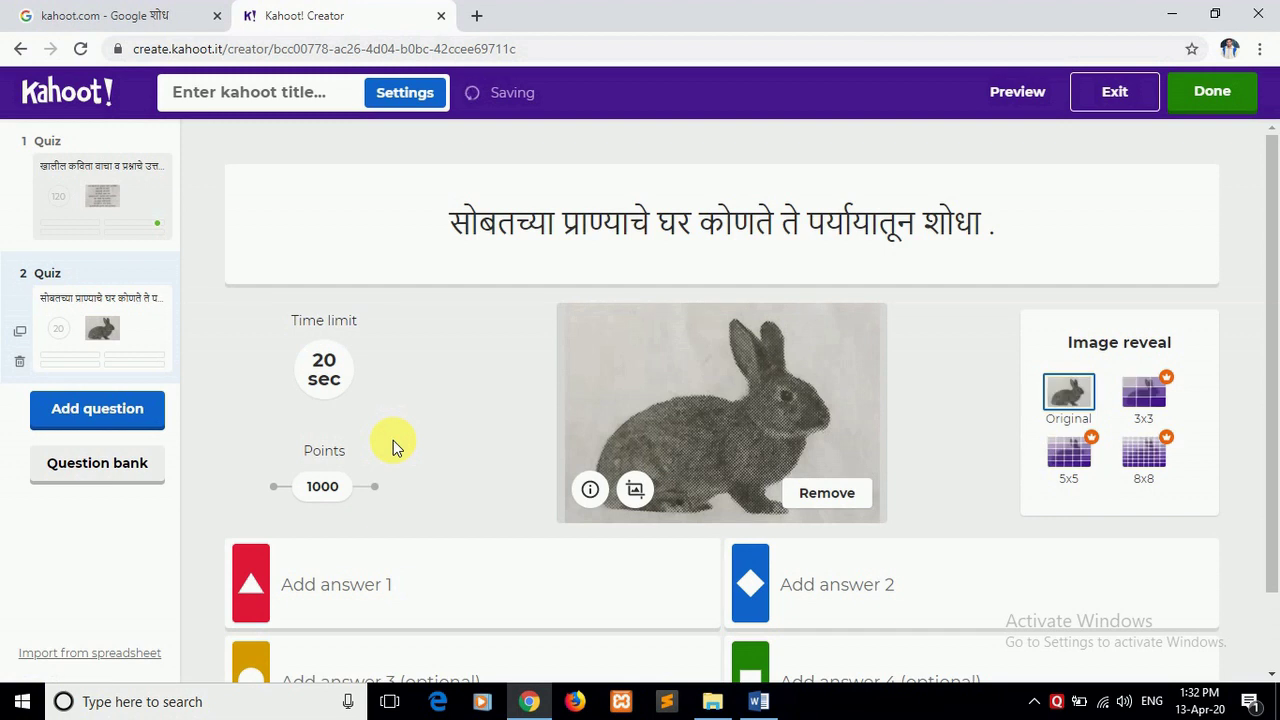
click(327, 375)
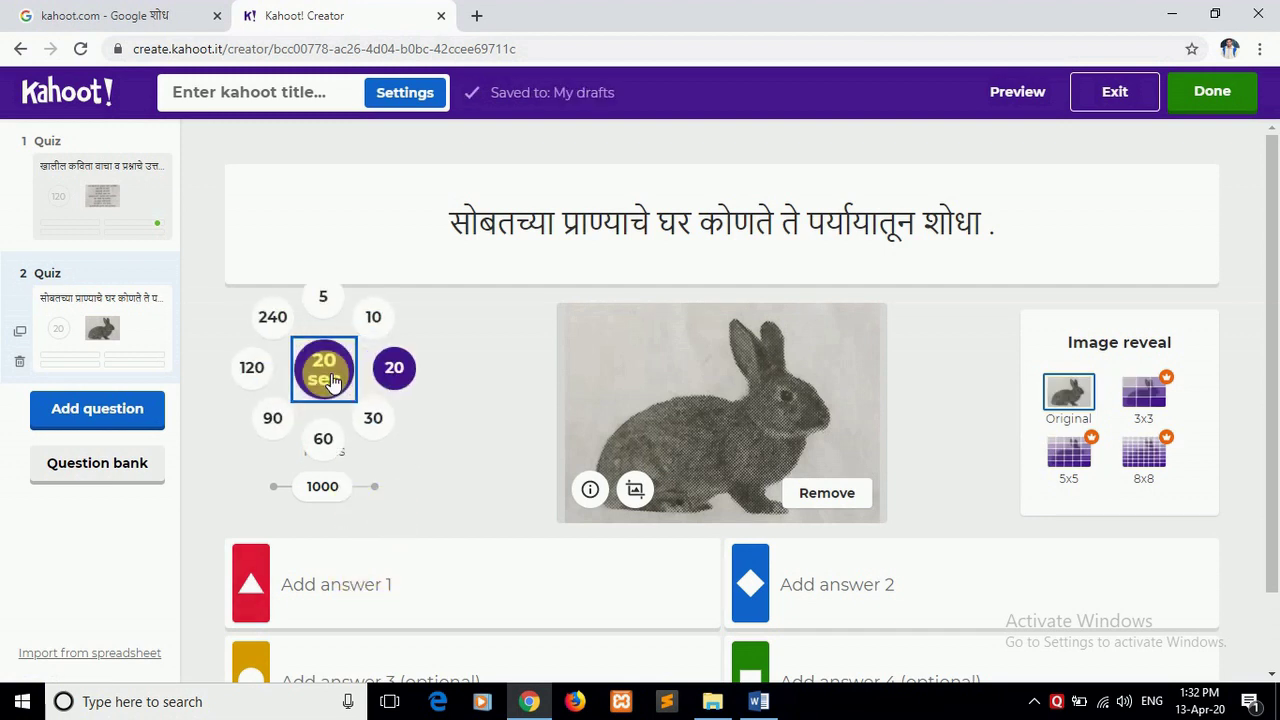
click(323, 442)
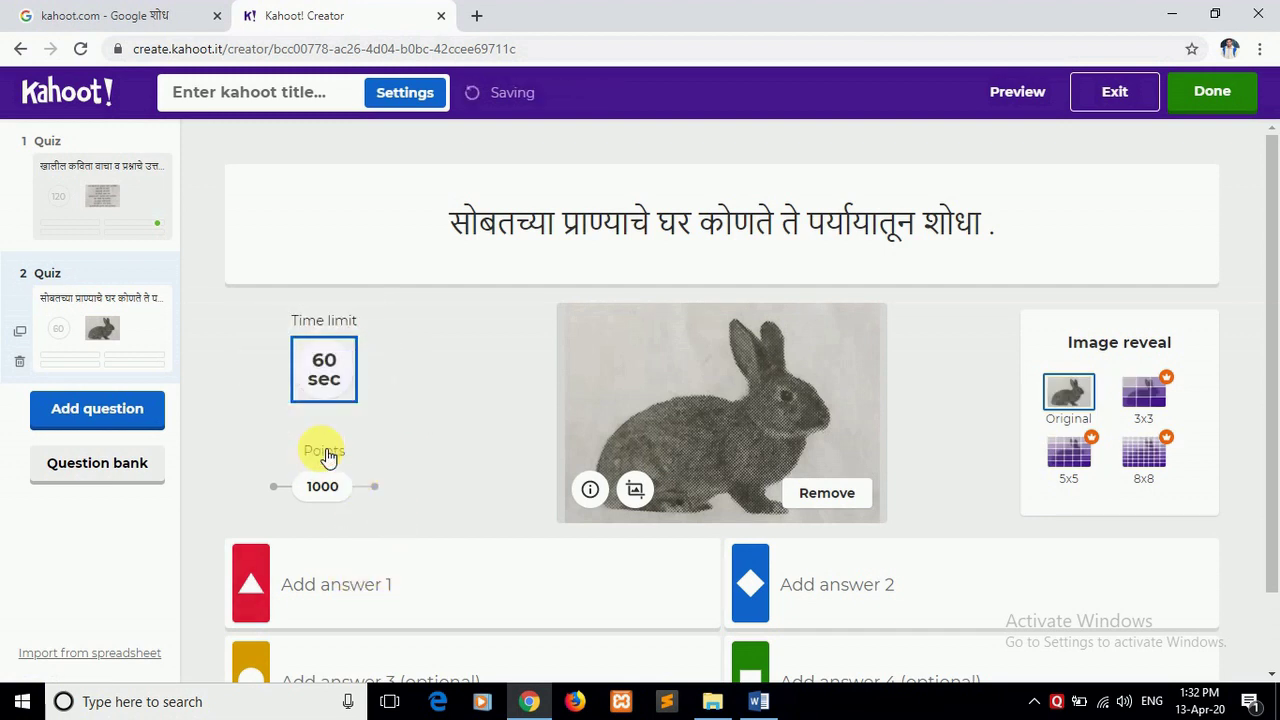
Fill the four answers with बीळ, घरटे, गुहा and खोपा from the Word document and mark बीळ as correct.
scroll(928, 497, down, 2)
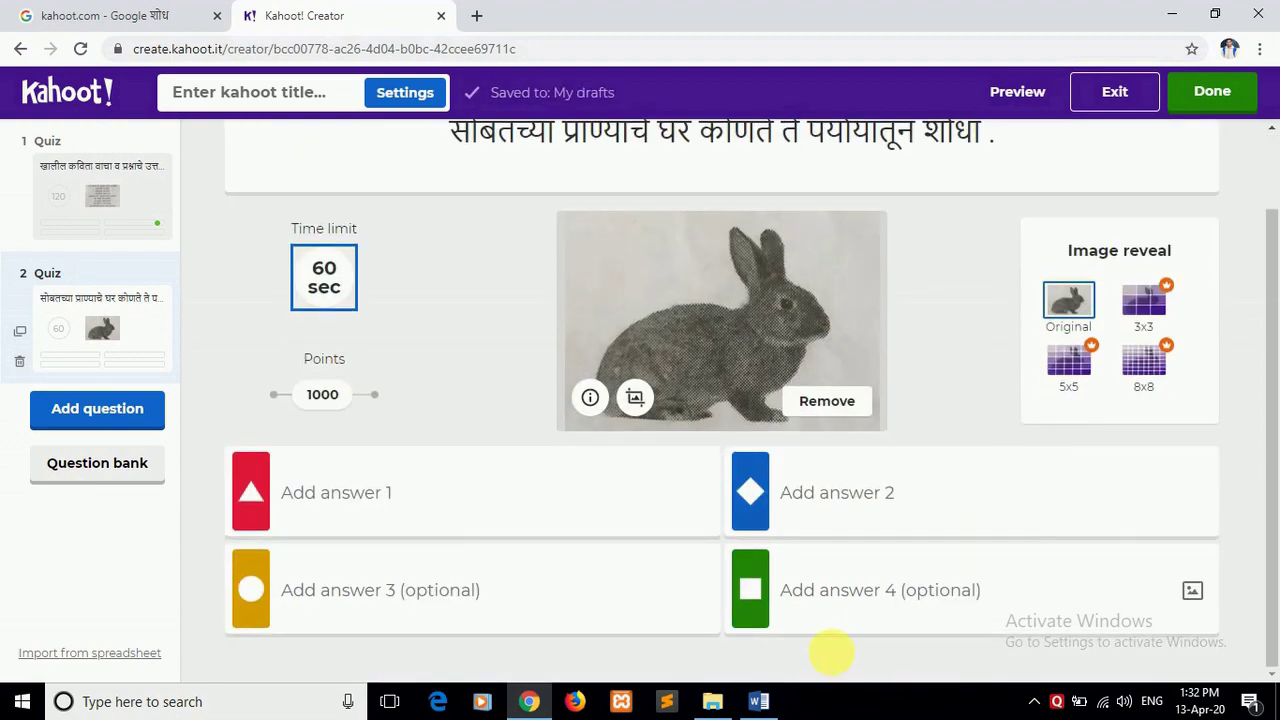
click(762, 703)
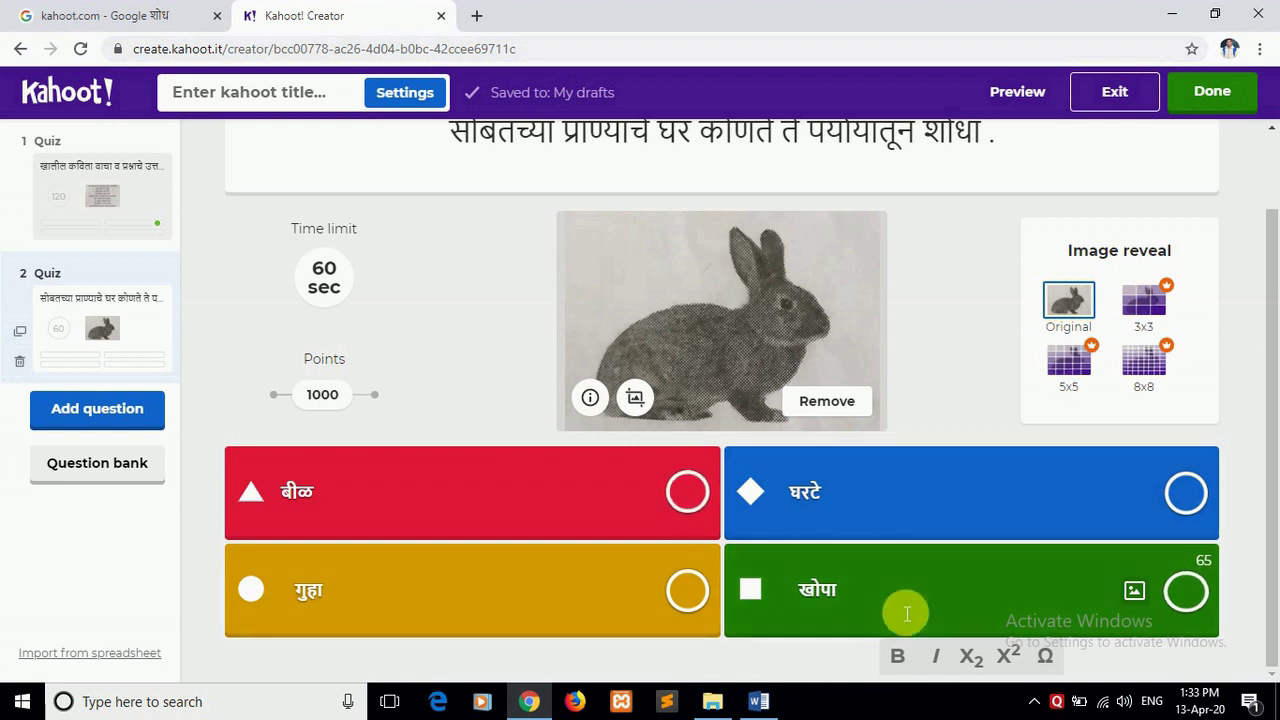
click(686, 494)
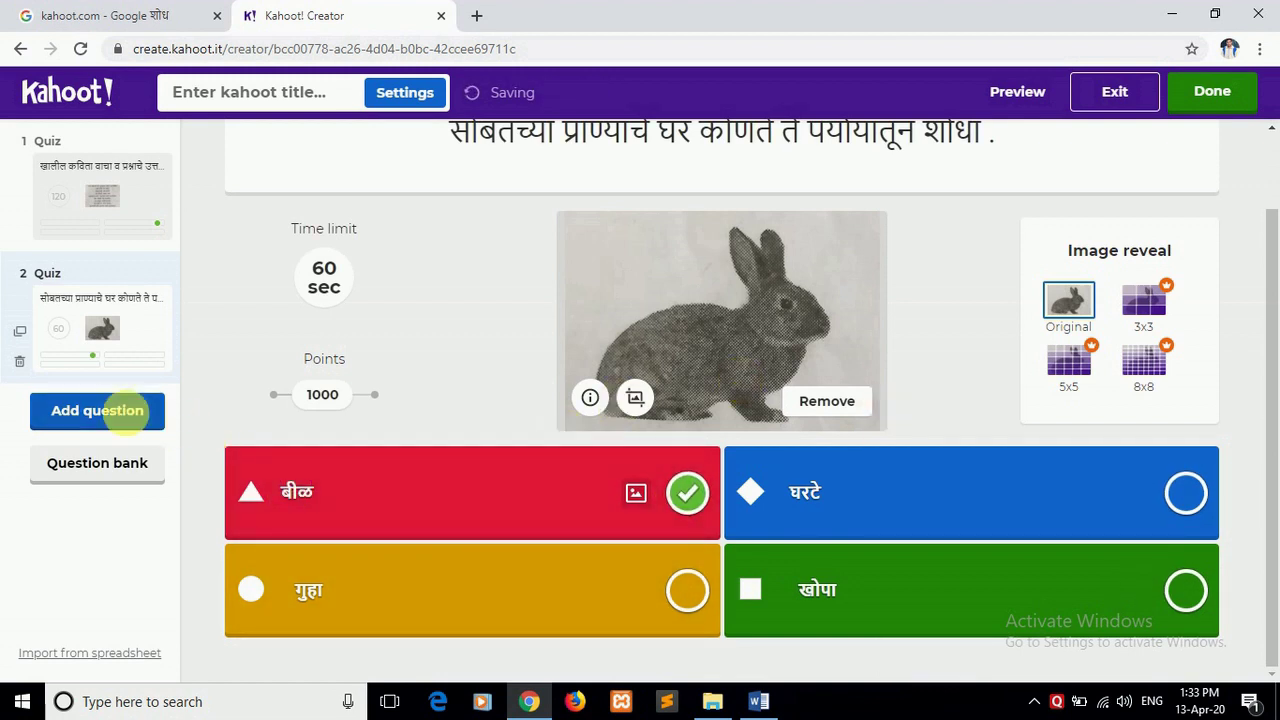
Add a third quiz question with the Word text खालील पैकी कोणत्या वस्तूचा पृष्ठभाग सपाट नाही ? and a 60-second time limit.
click(97, 411)
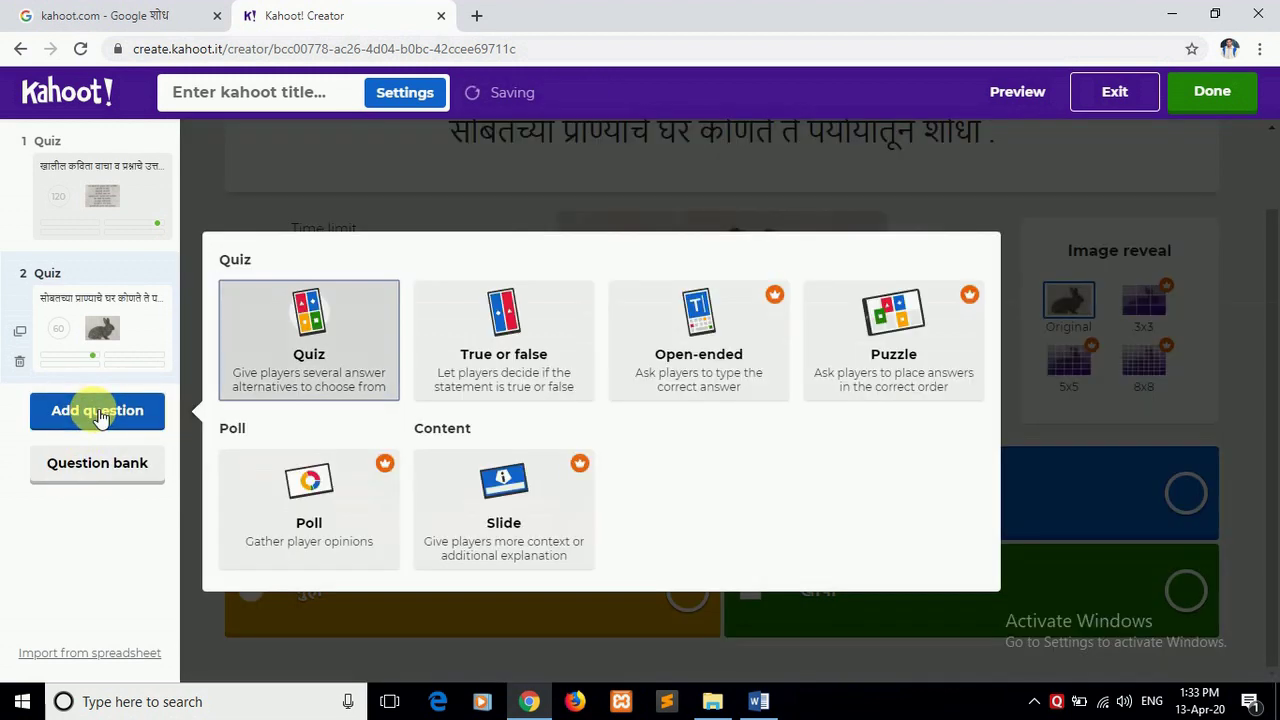
click(336, 357)
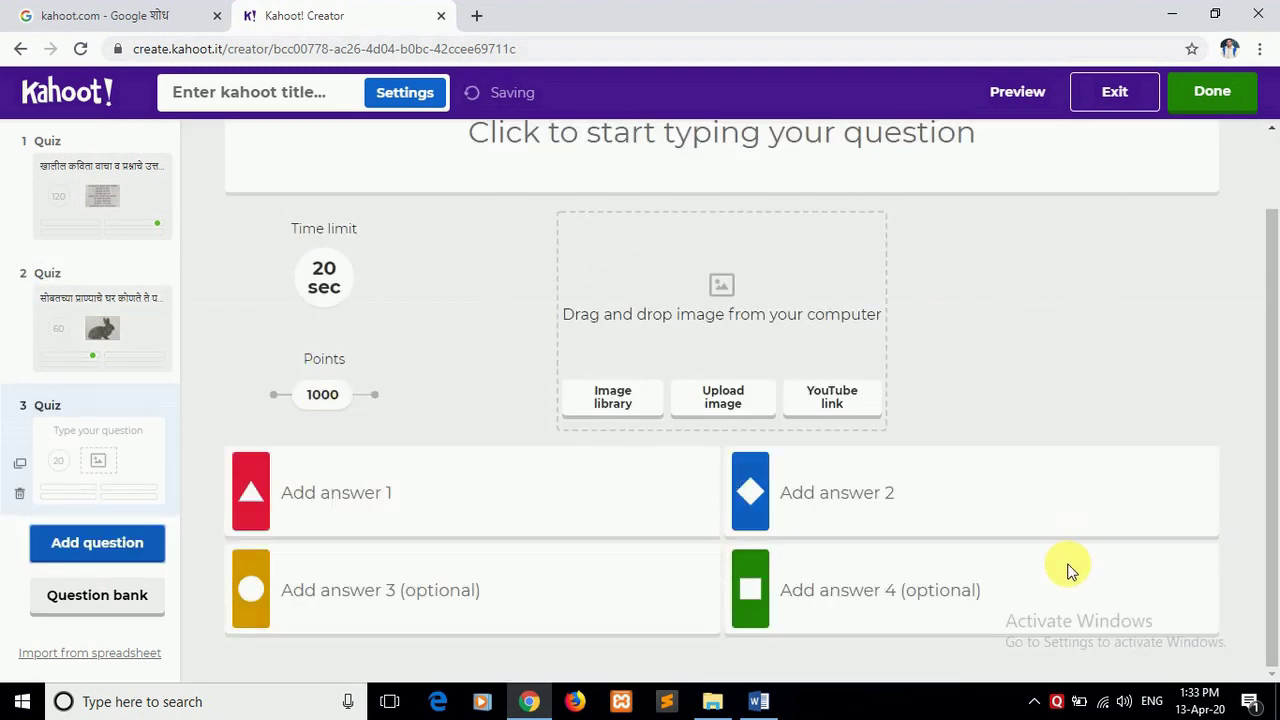
click(768, 699)
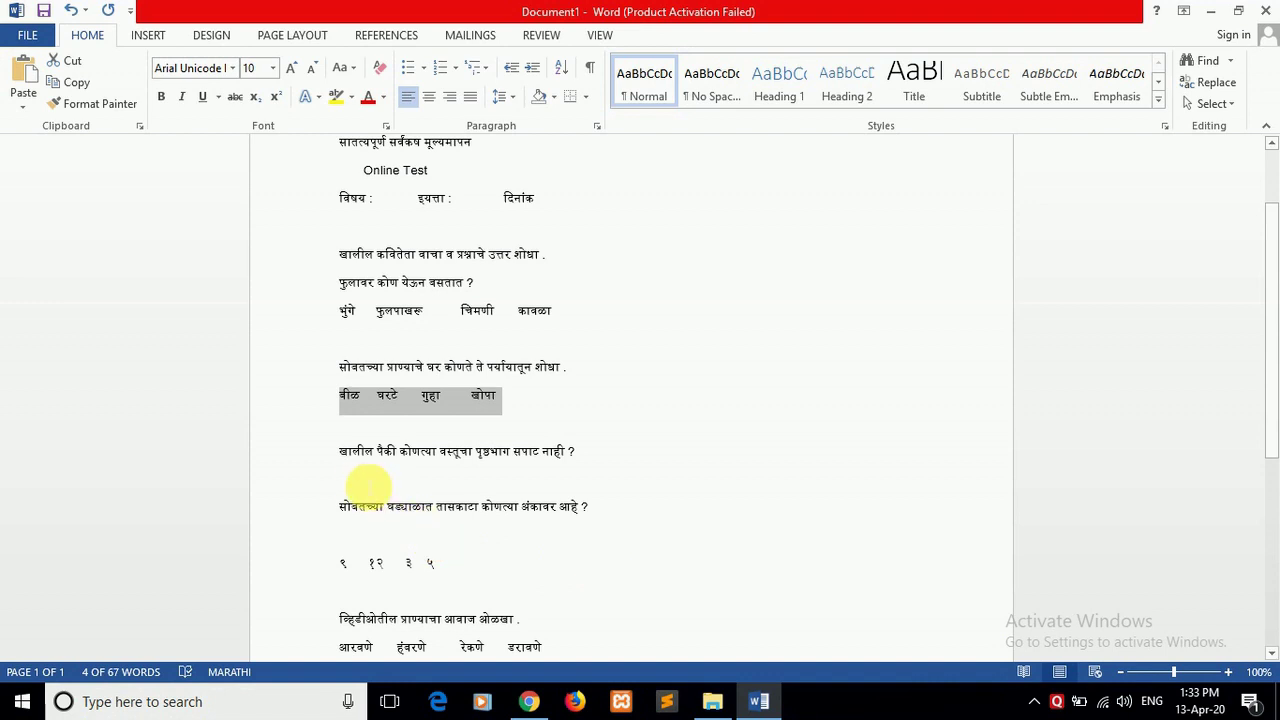
drag(343, 455, 609, 454)
key(ctrl+c)
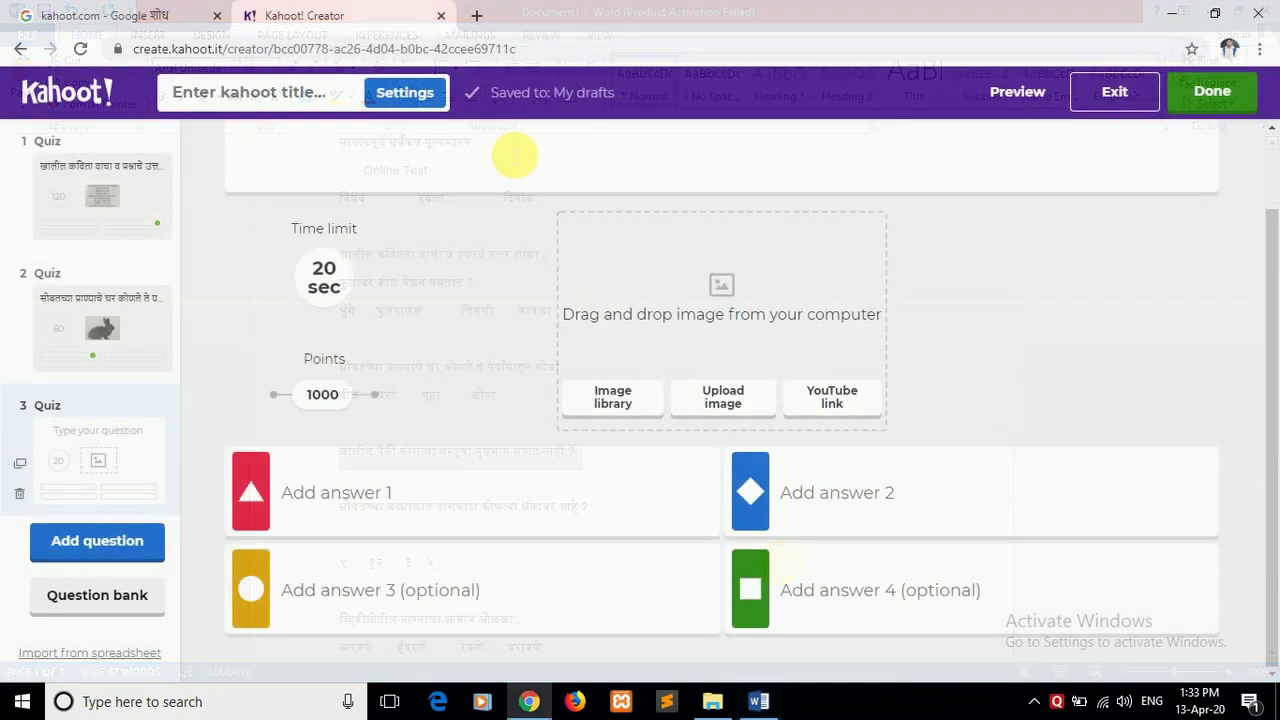
click(514, 151)
key(ctrl+v)
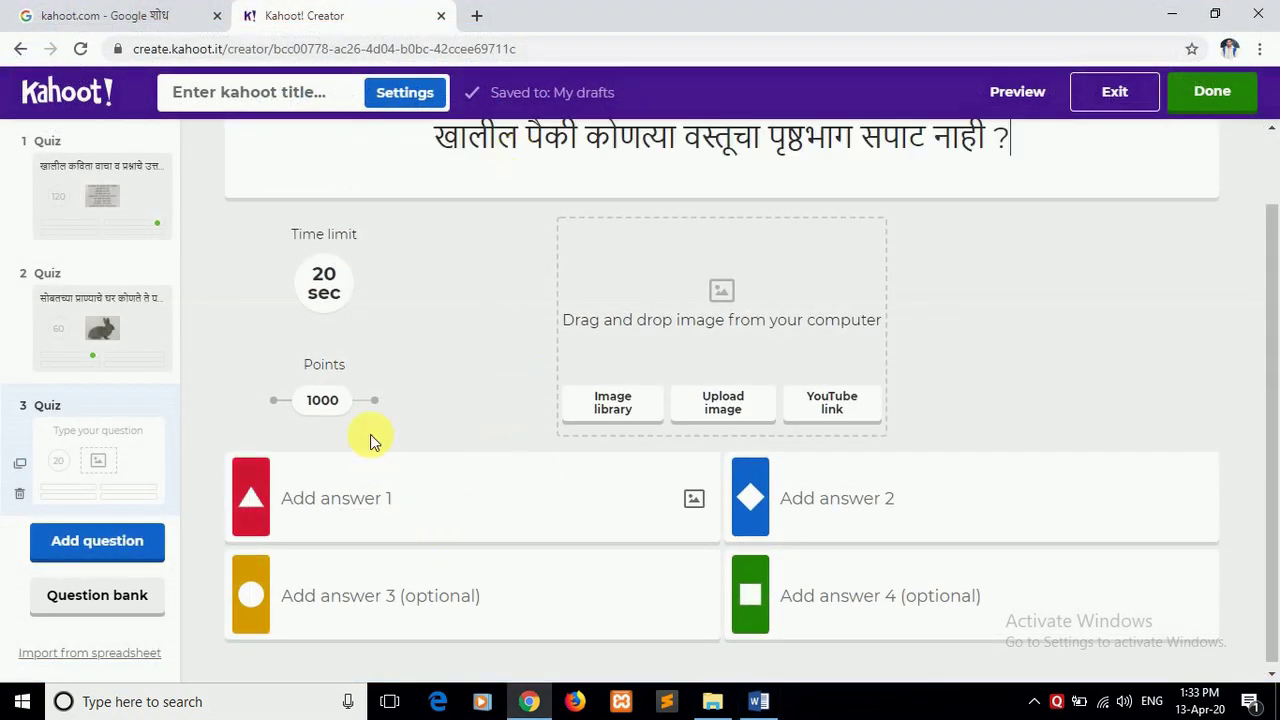
click(323, 284)
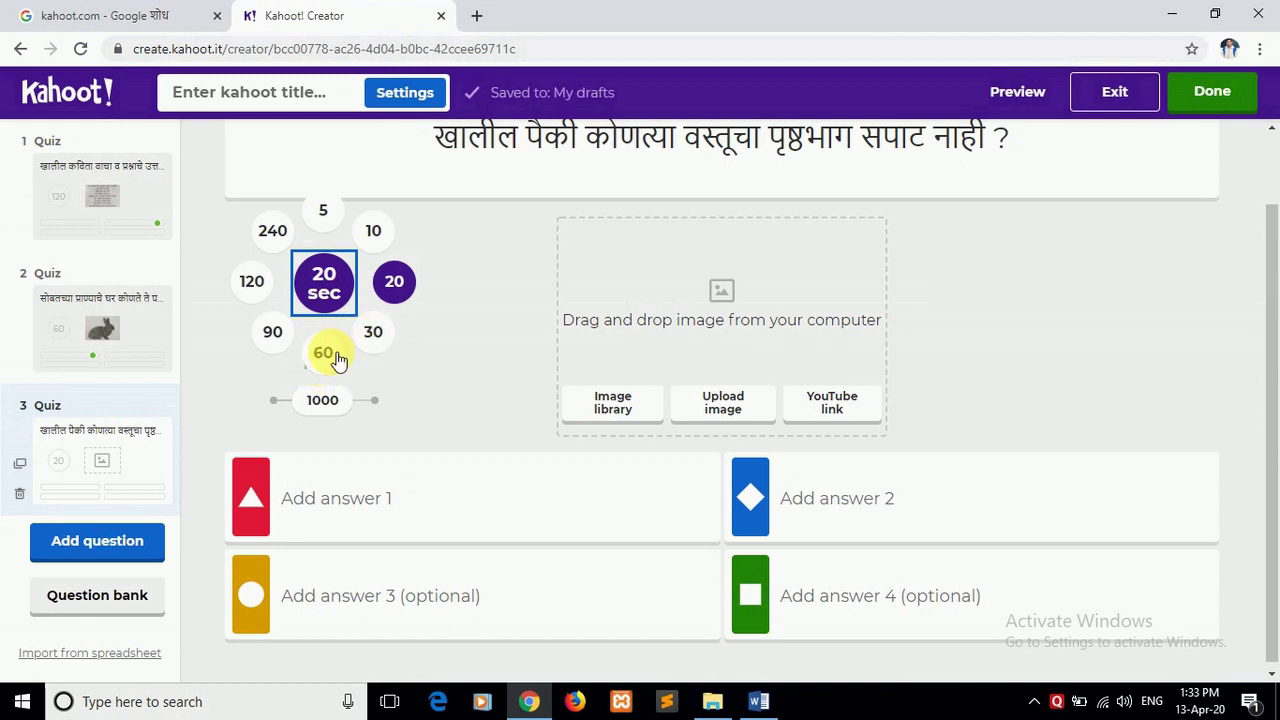
click(324, 354)
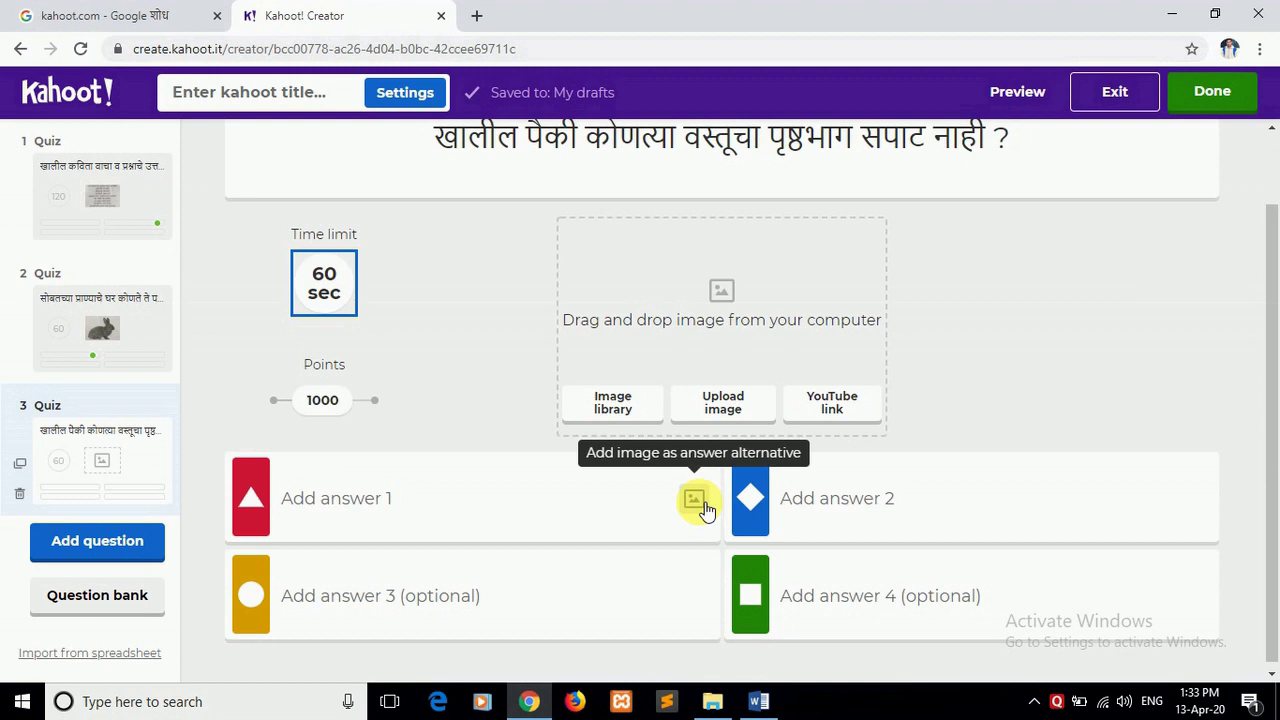
Upload images 5 (1), 5 (2), 5 (3) and 5 (4) from the kahoot folder as answers 1 to 4 of the third question.
click(695, 500)
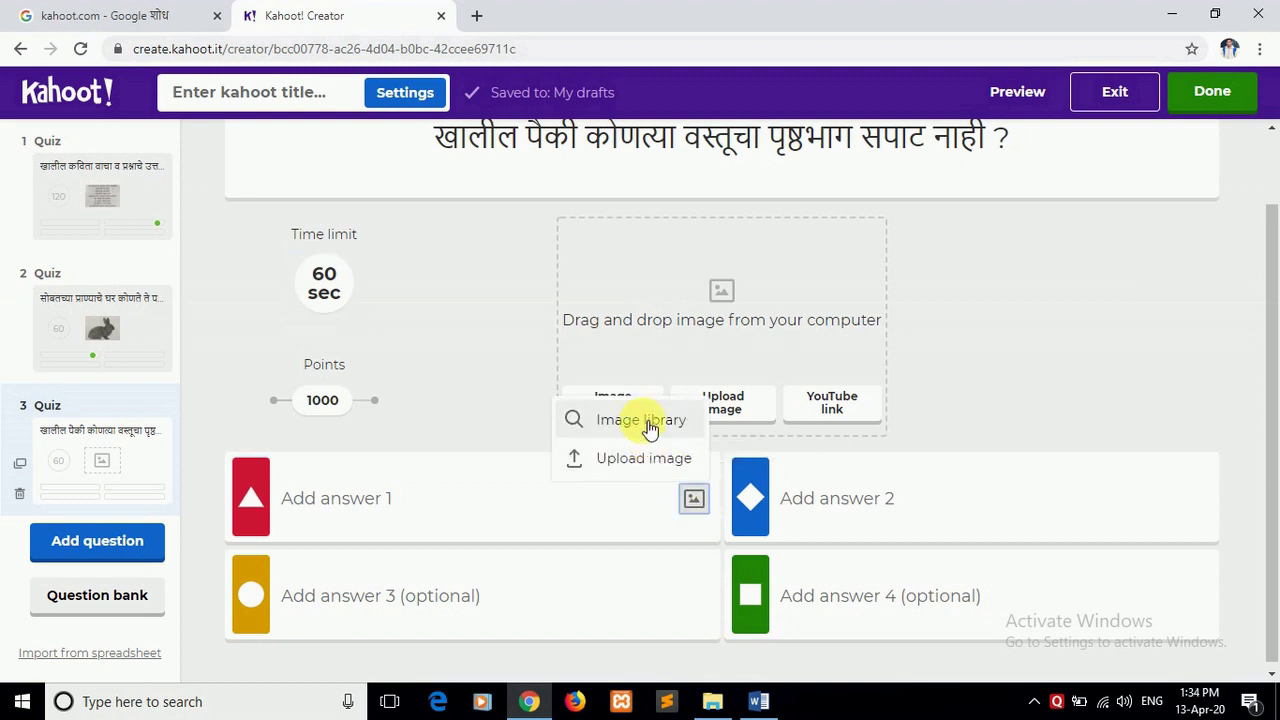
click(640, 458)
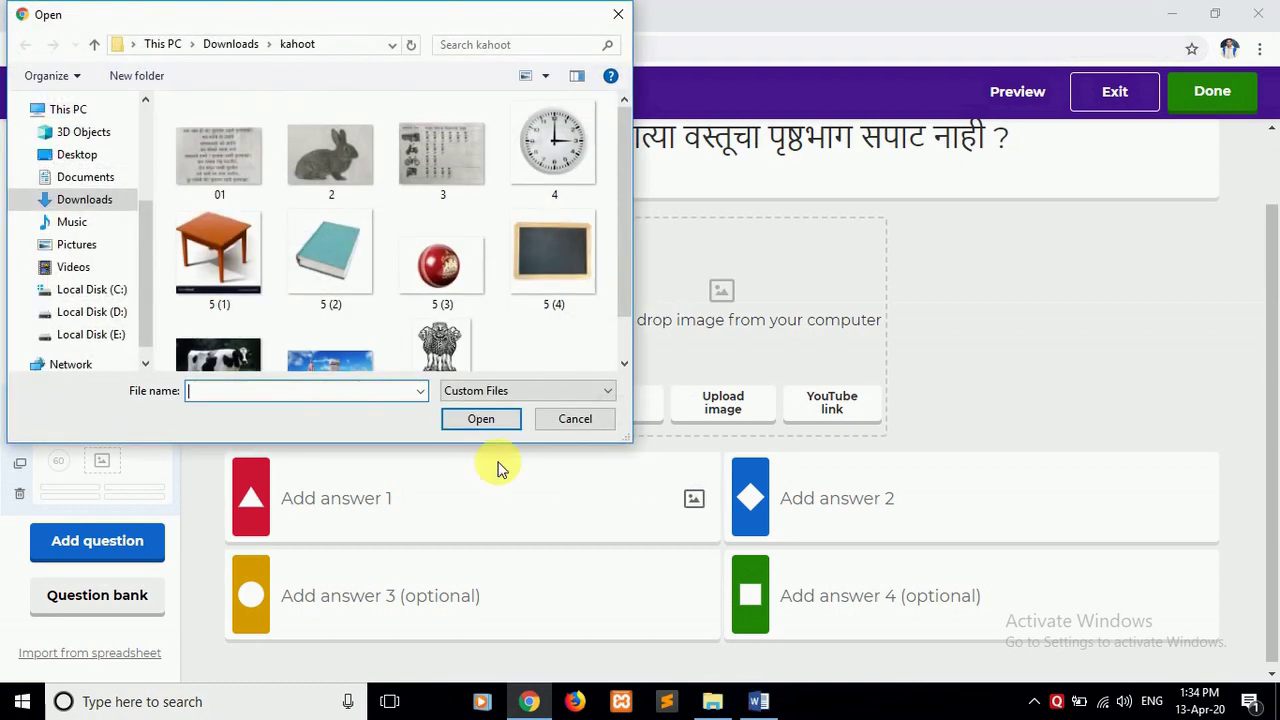
click(245, 268)
click(470, 419)
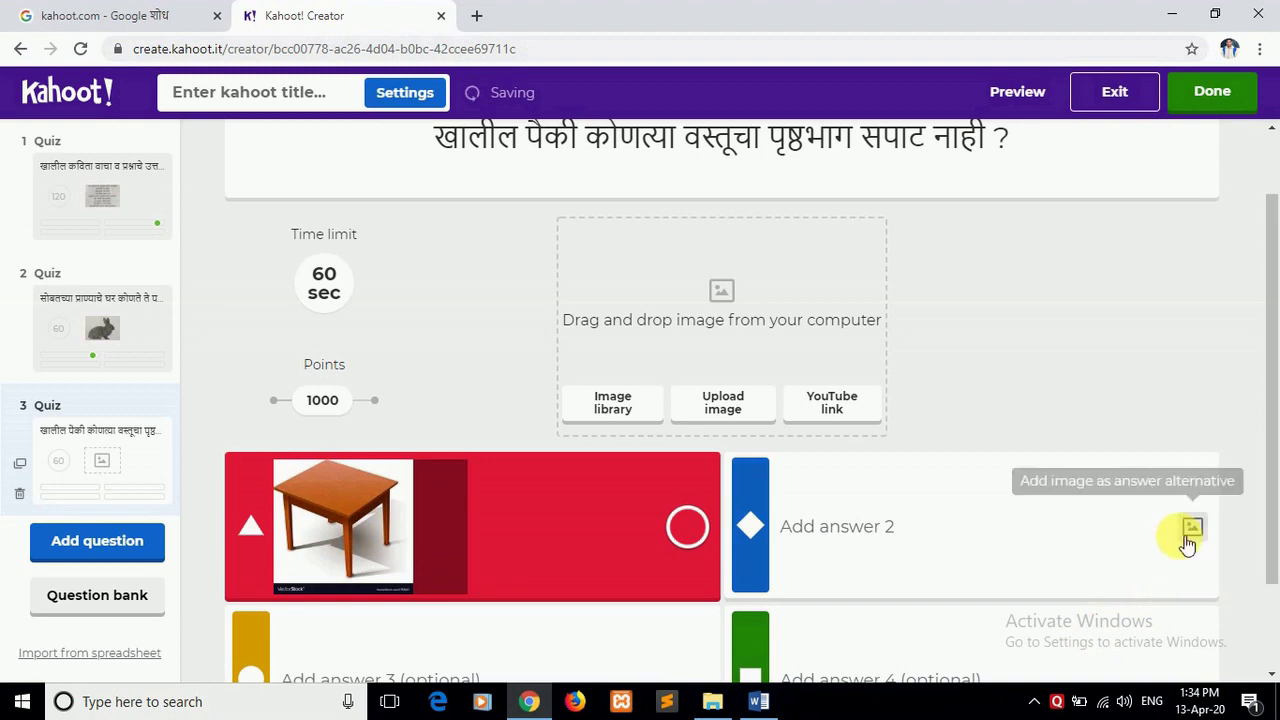
click(1193, 528)
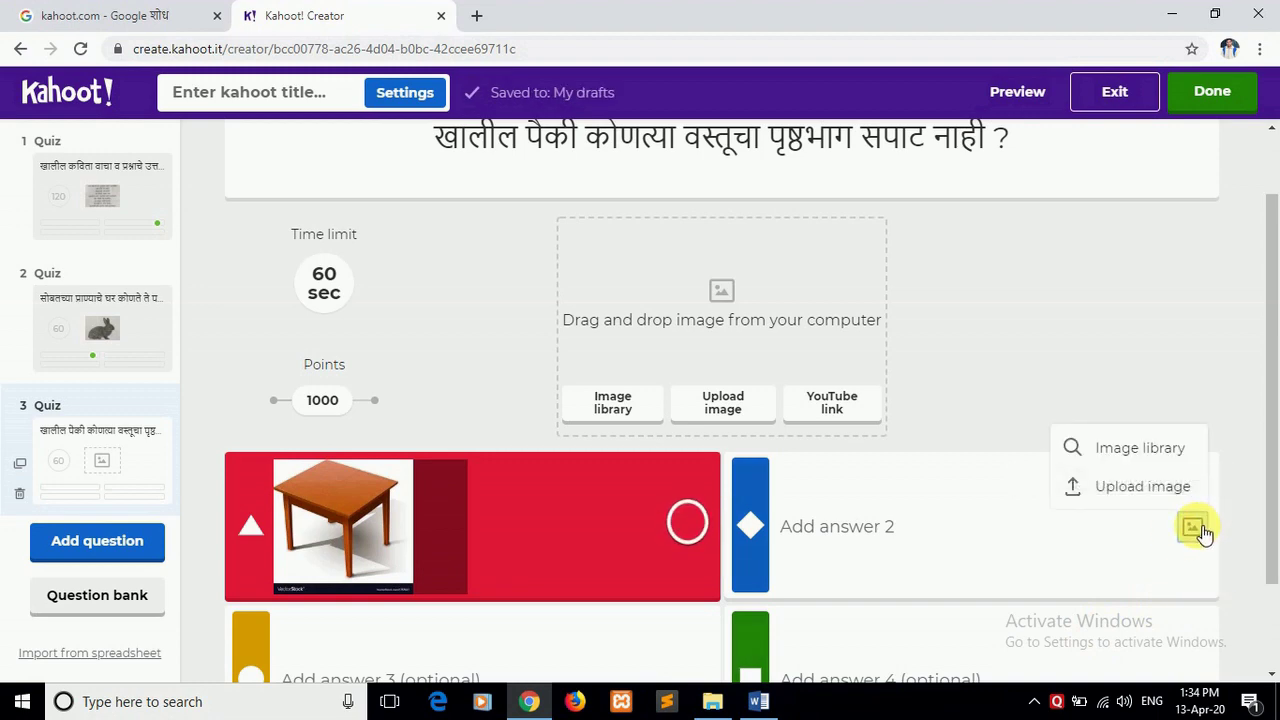
click(1150, 488)
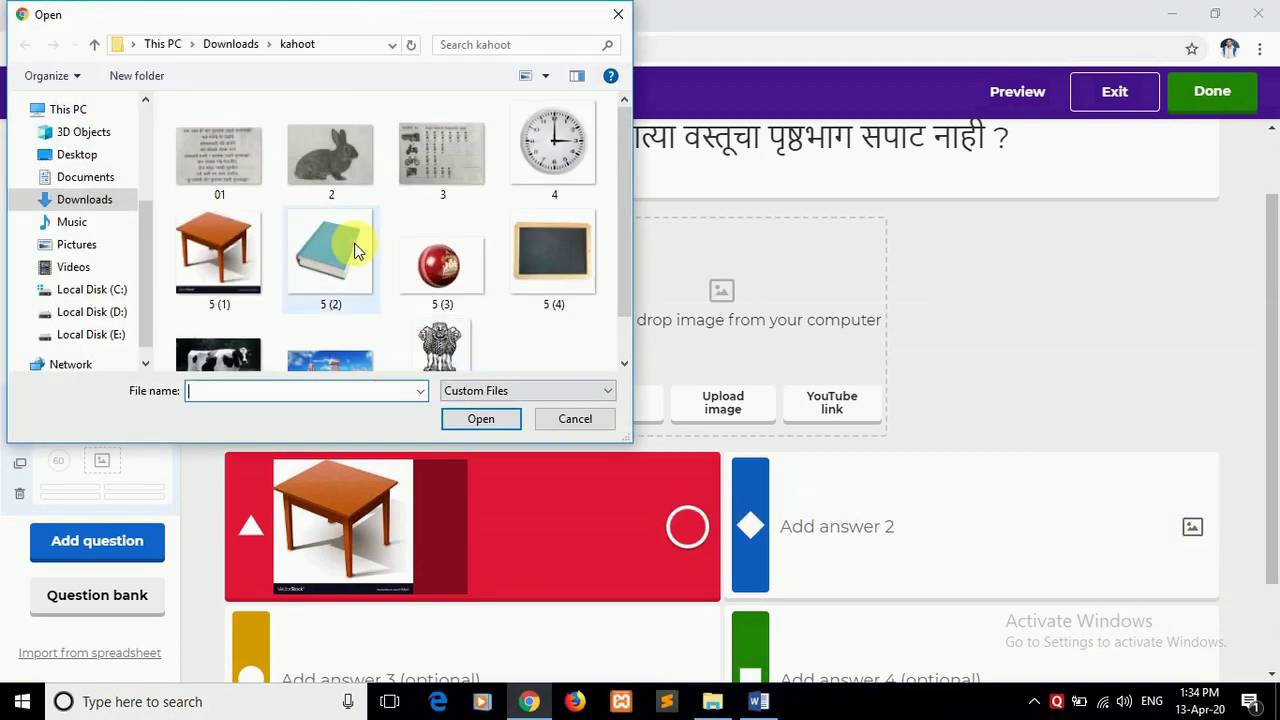
click(325, 262)
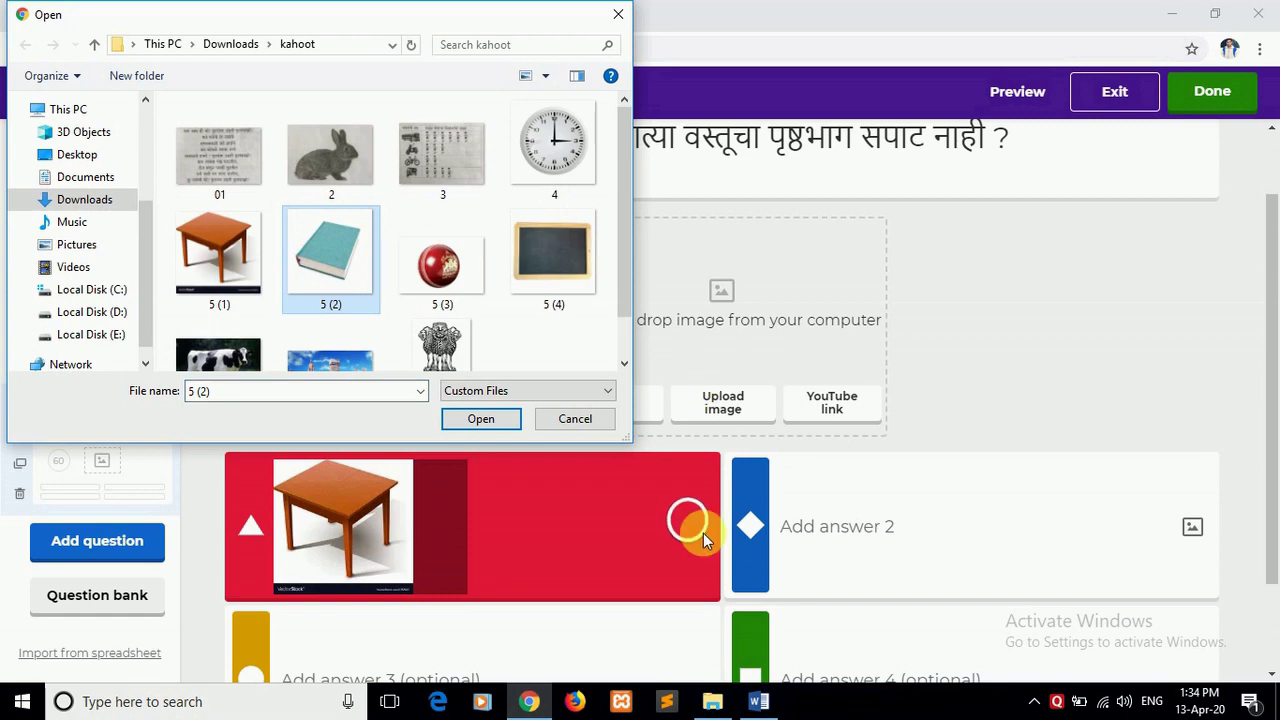
click(468, 421)
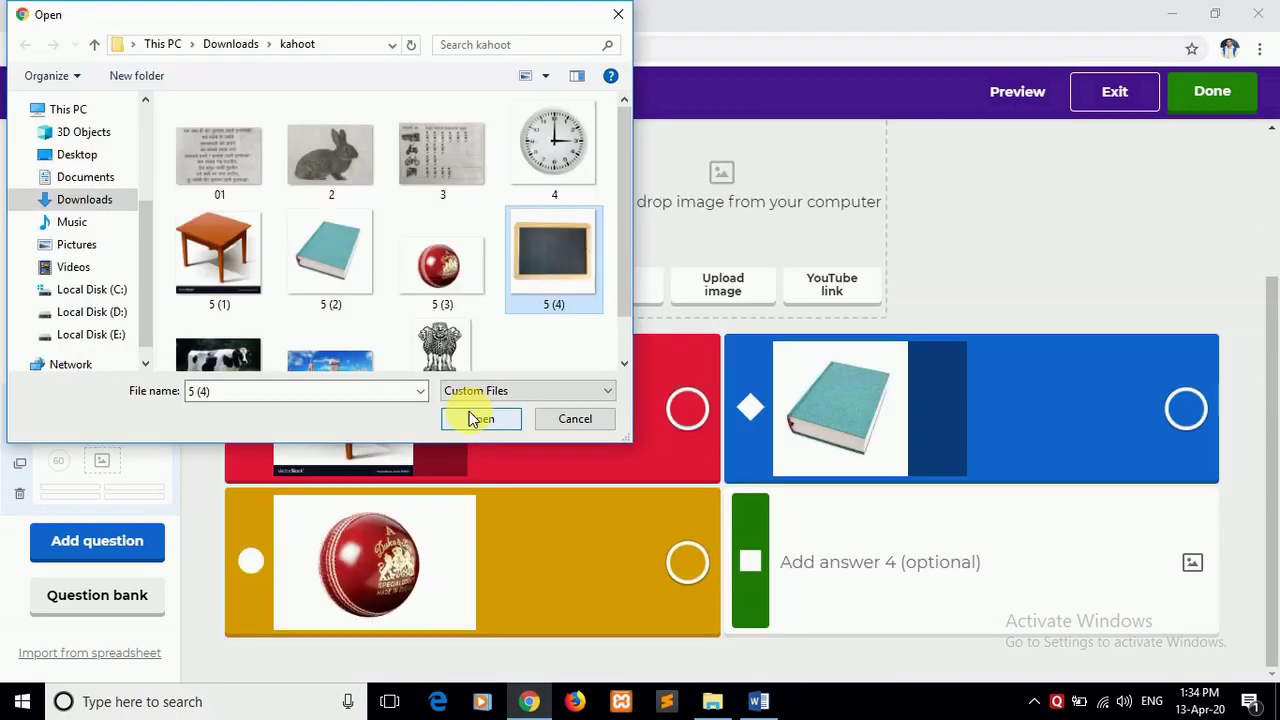
click(469, 413)
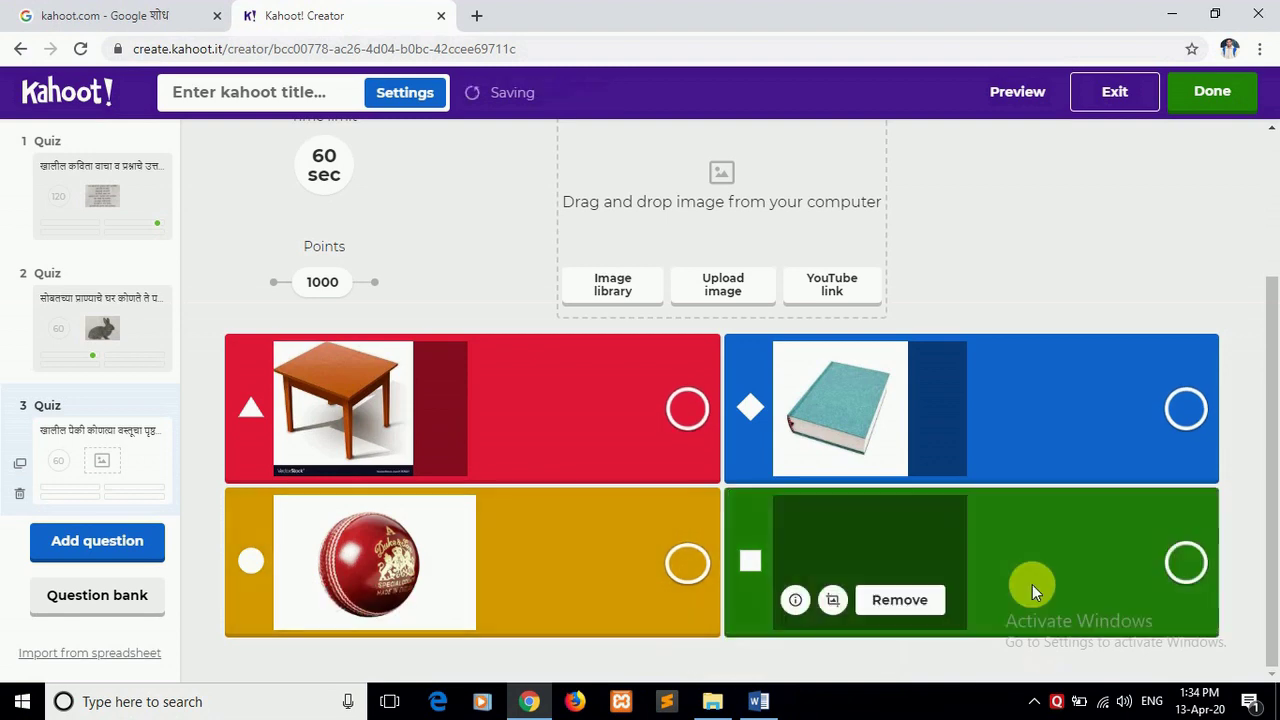
Mark the ball image, answer 3, as the correct answer of the third question.
scroll(551, 477, up, 2)
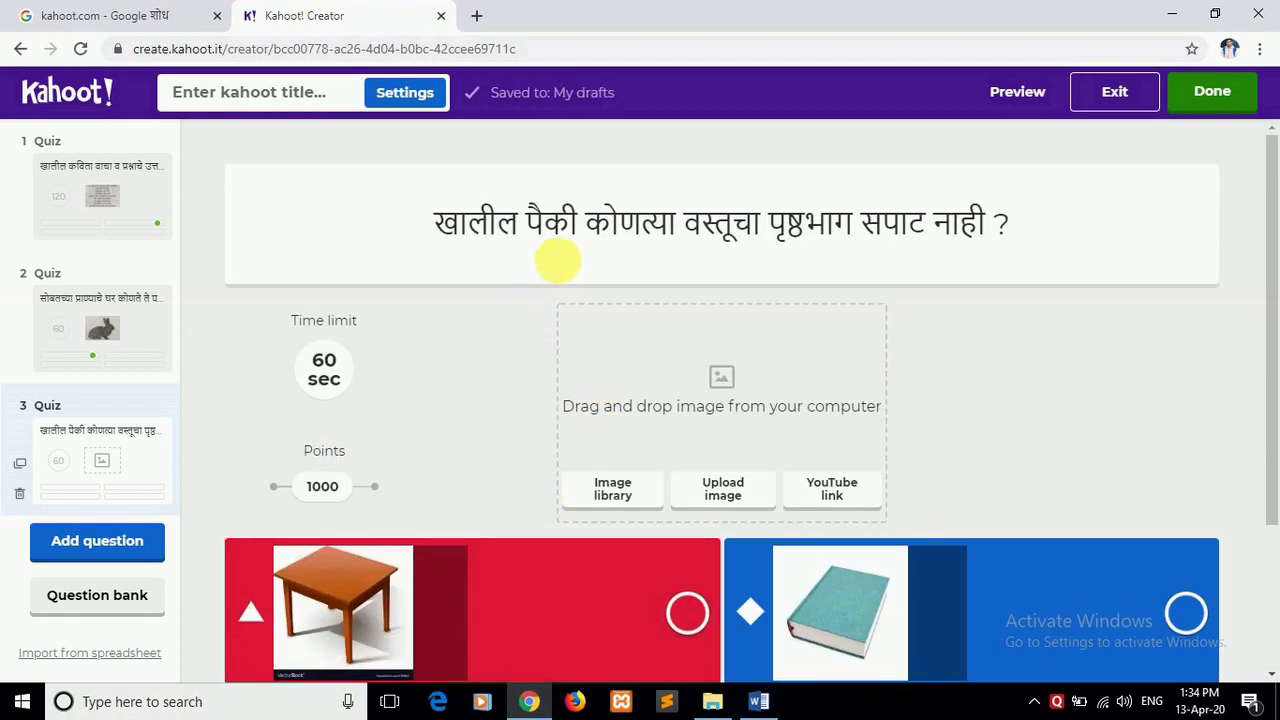
scroll(607, 479, down, 1)
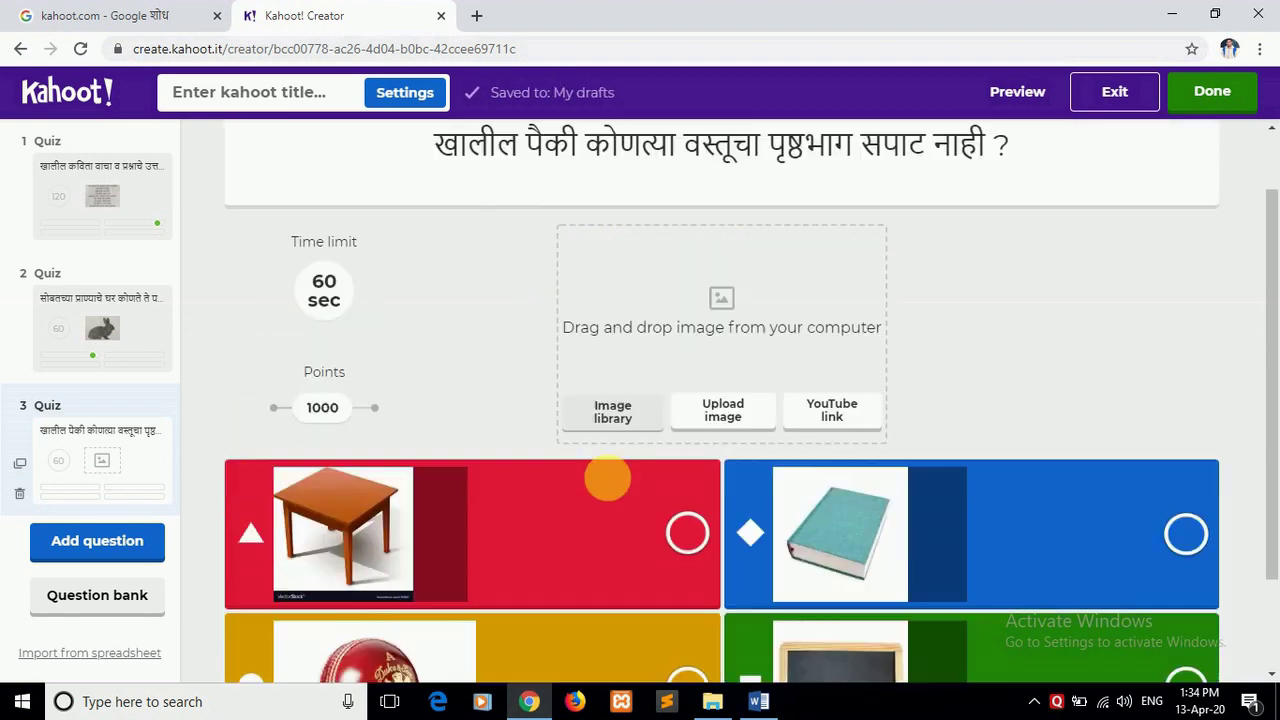
scroll(607, 479, down, 1)
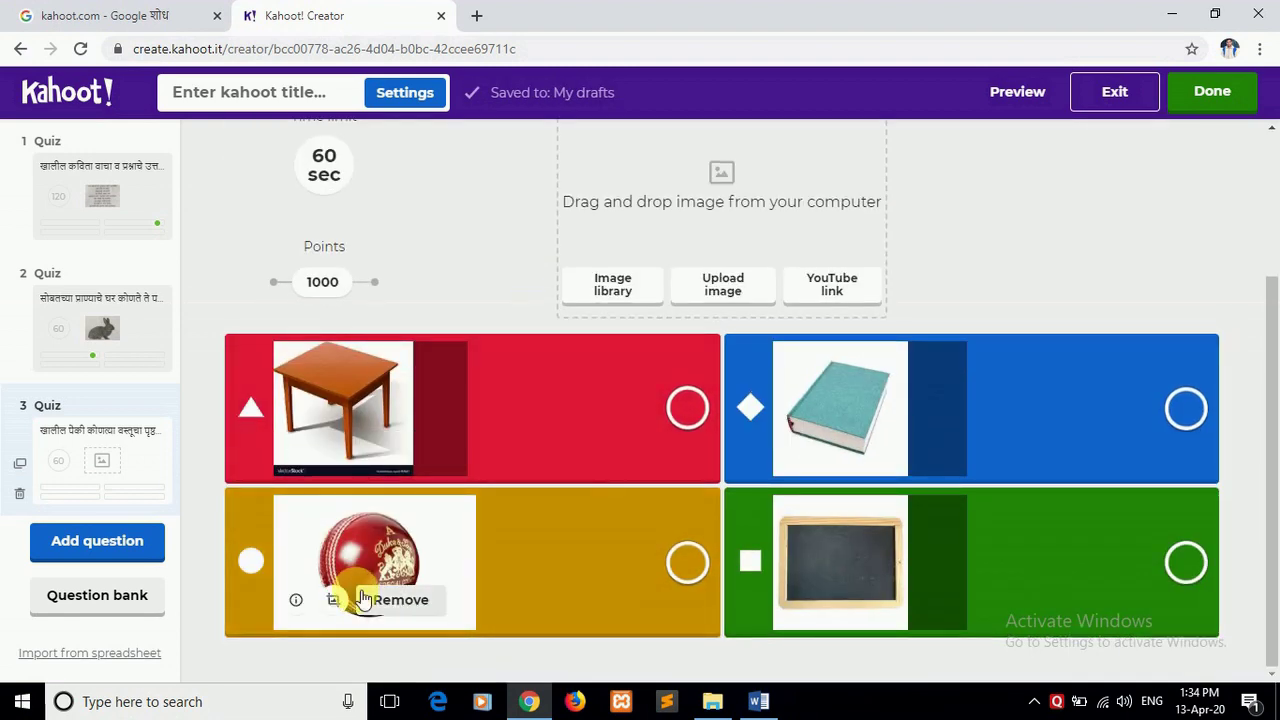
click(695, 563)
Add a fourth quiz question with the text सोबतच्या घड्याळात तासकाटा कोणत्या अंकावर आहे ?
mouse_move(347, 495)
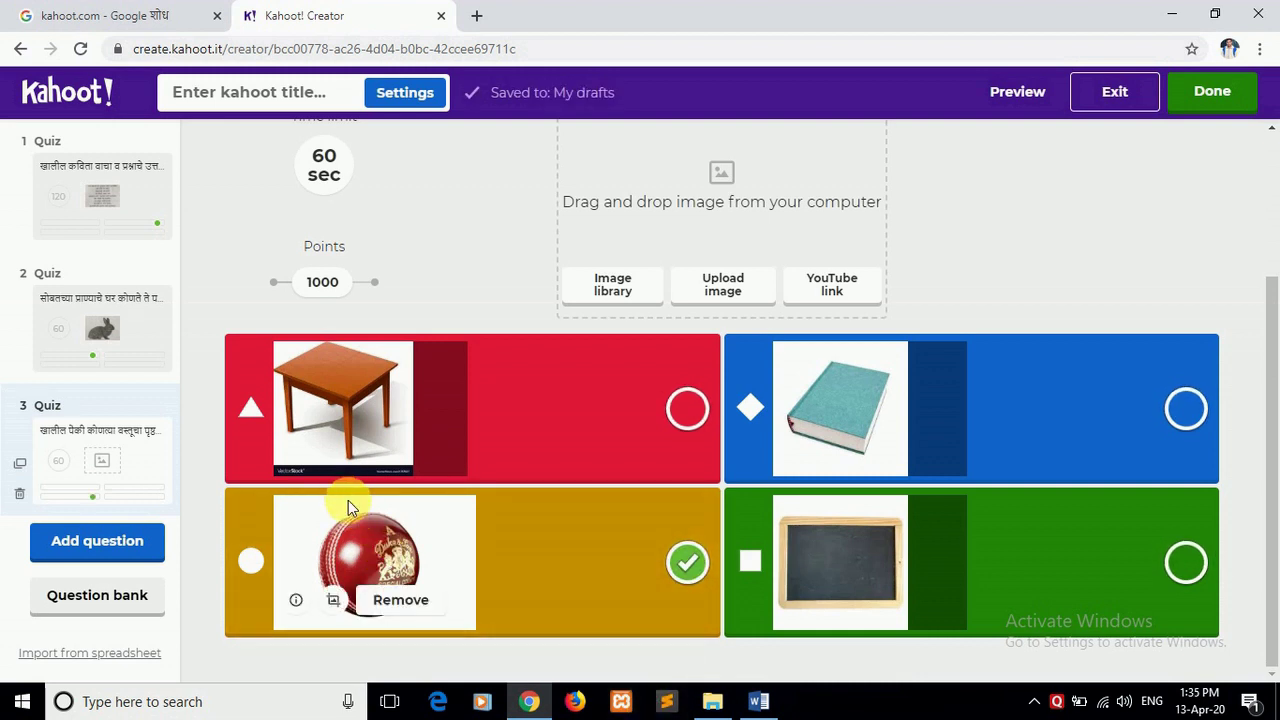
click(121, 551)
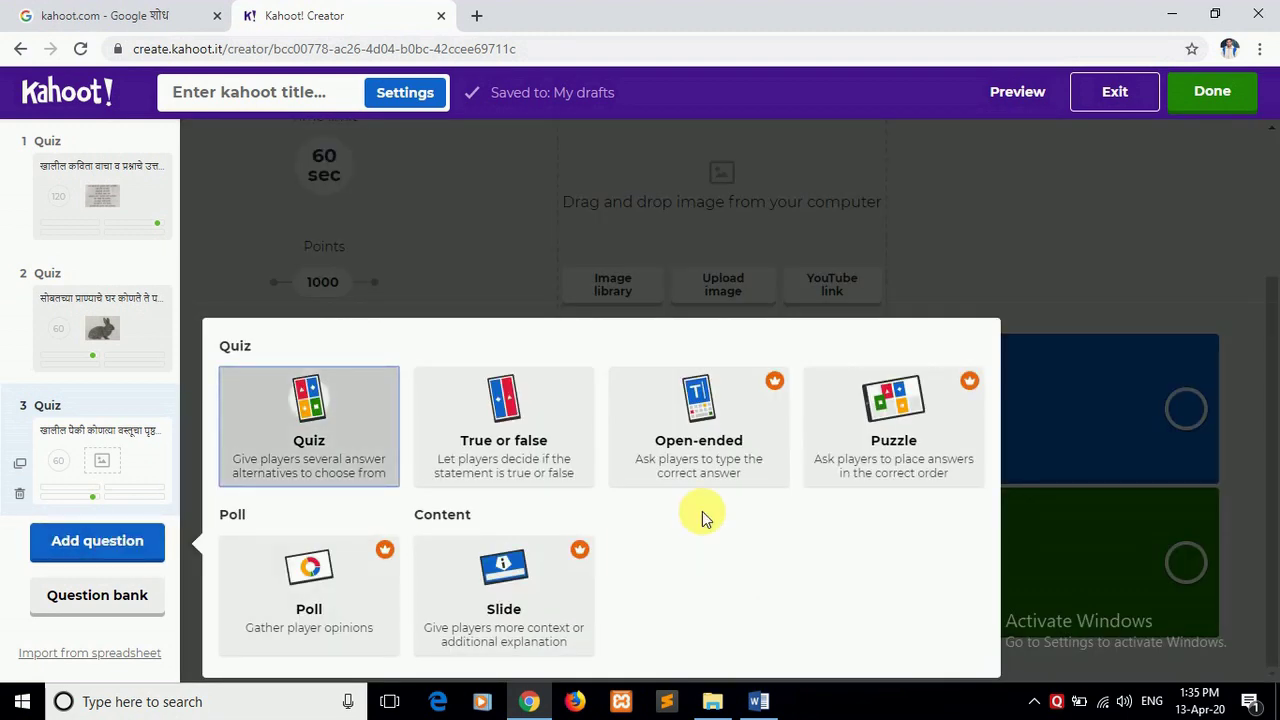
click(331, 415)
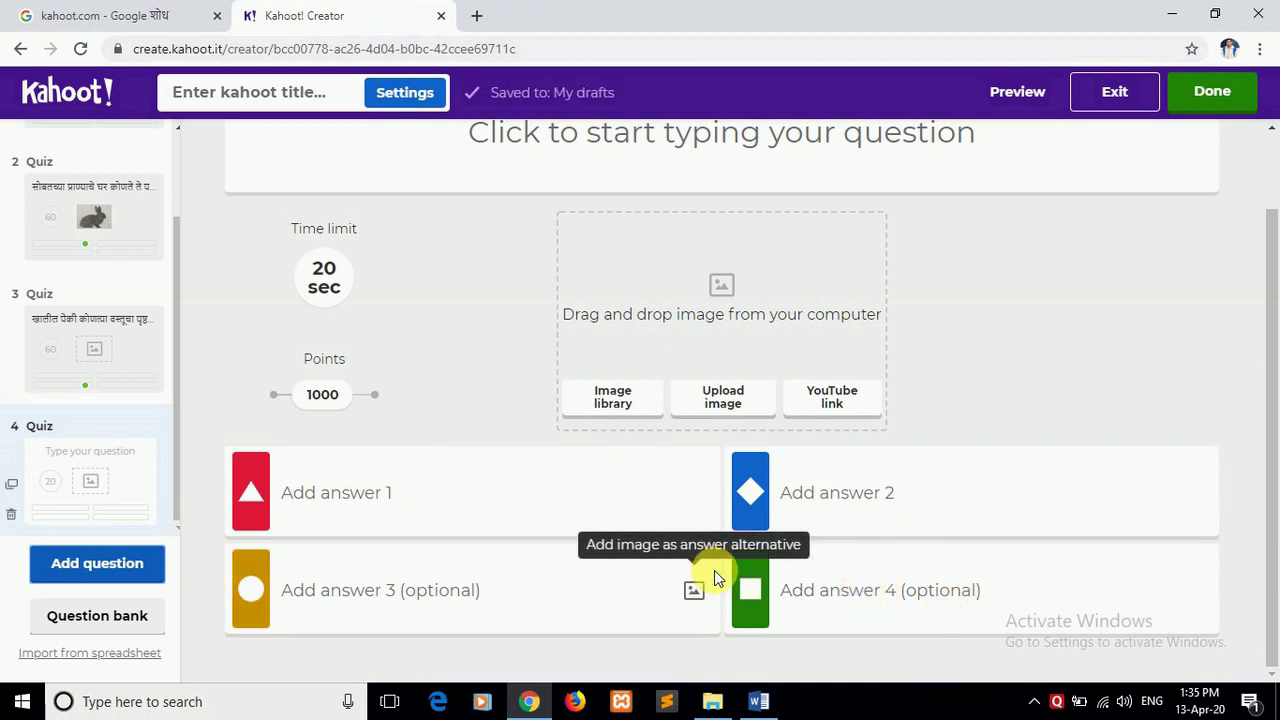
scroll(690, 450, up, 1)
click(646, 246)
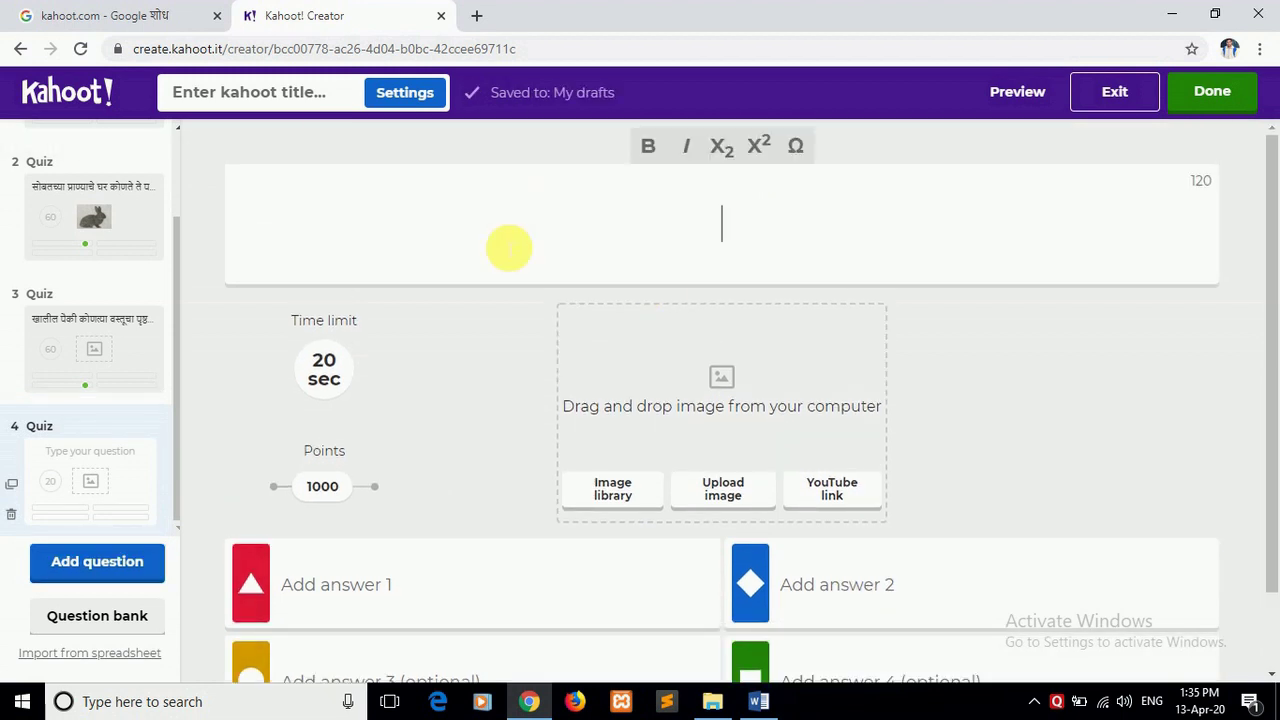
text(सोबतच्या घड्याळात तासकाटा कोणत्या अंकावर आहे ?)
Upload the clock image 4 from the kahoot folder to the fourth question and set its time limit to 60 seconds.
click(713, 497)
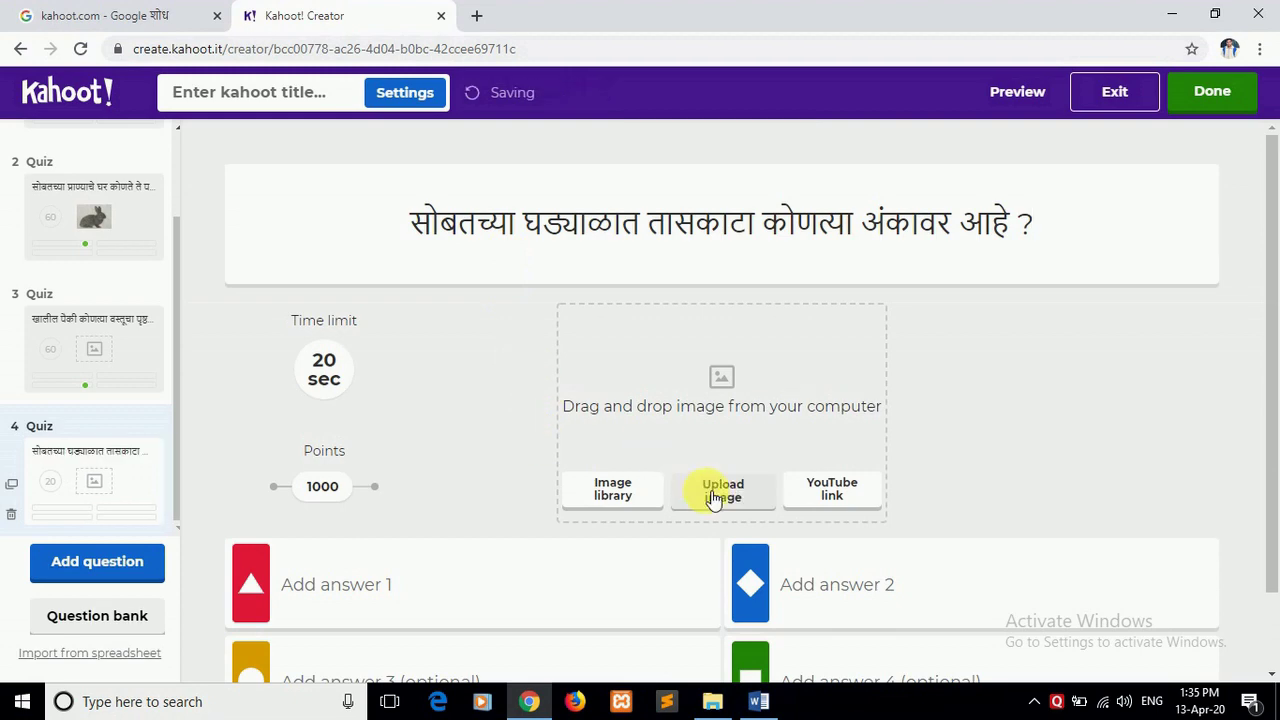
click(550, 132)
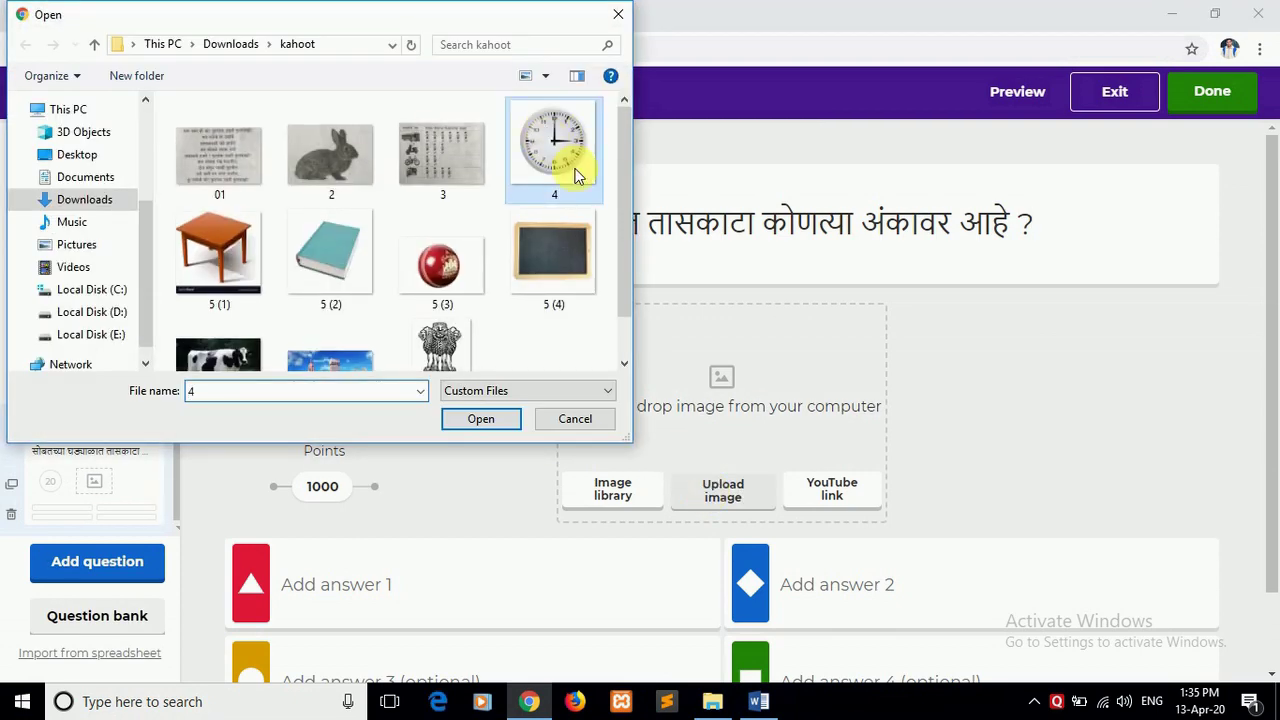
click(466, 421)
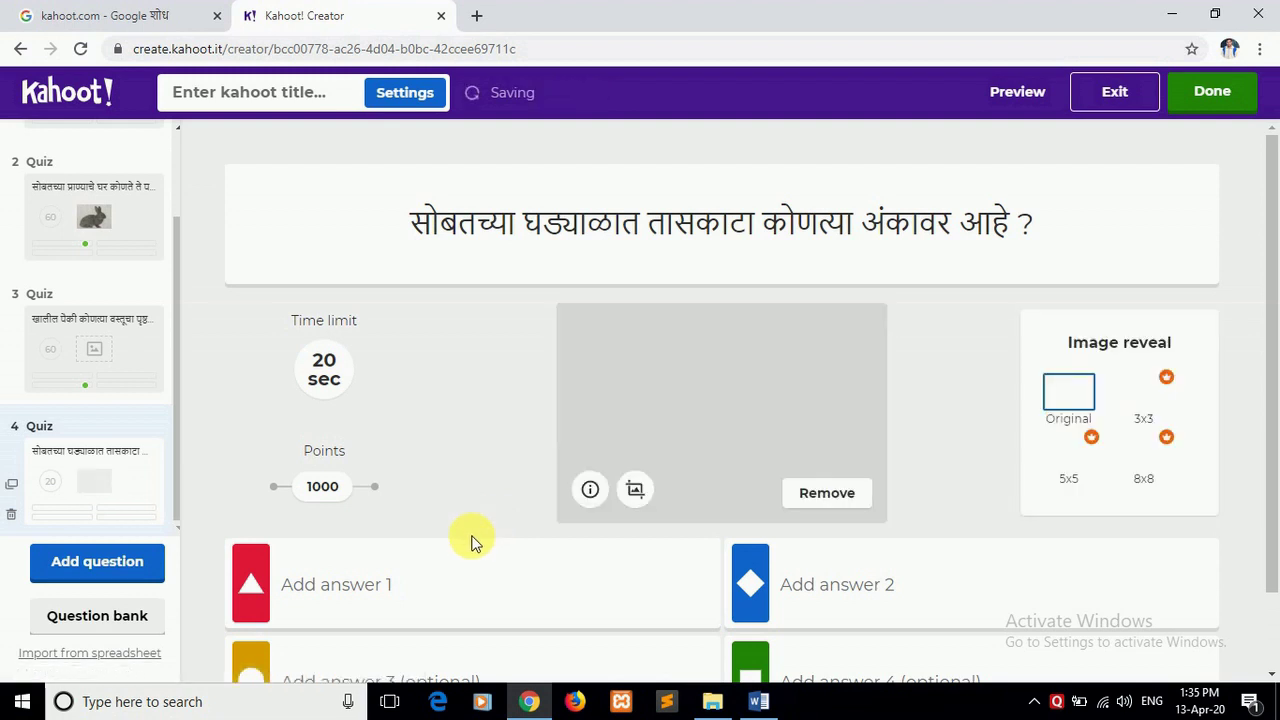
click(341, 380)
click(323, 442)
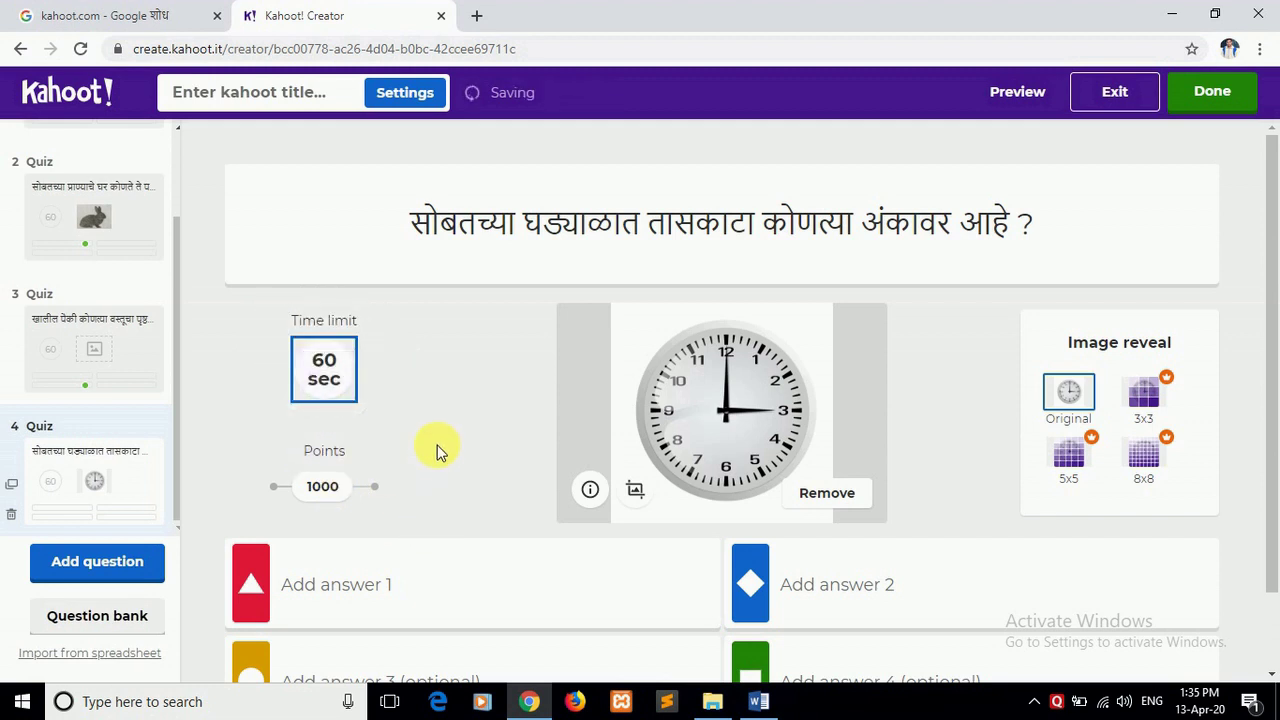
Fill the fourth question's answers 1 to 4 with 12, 3, 9 and 6, and mark 3 as correct.
scroll(437, 452, down, 2)
click(403, 510)
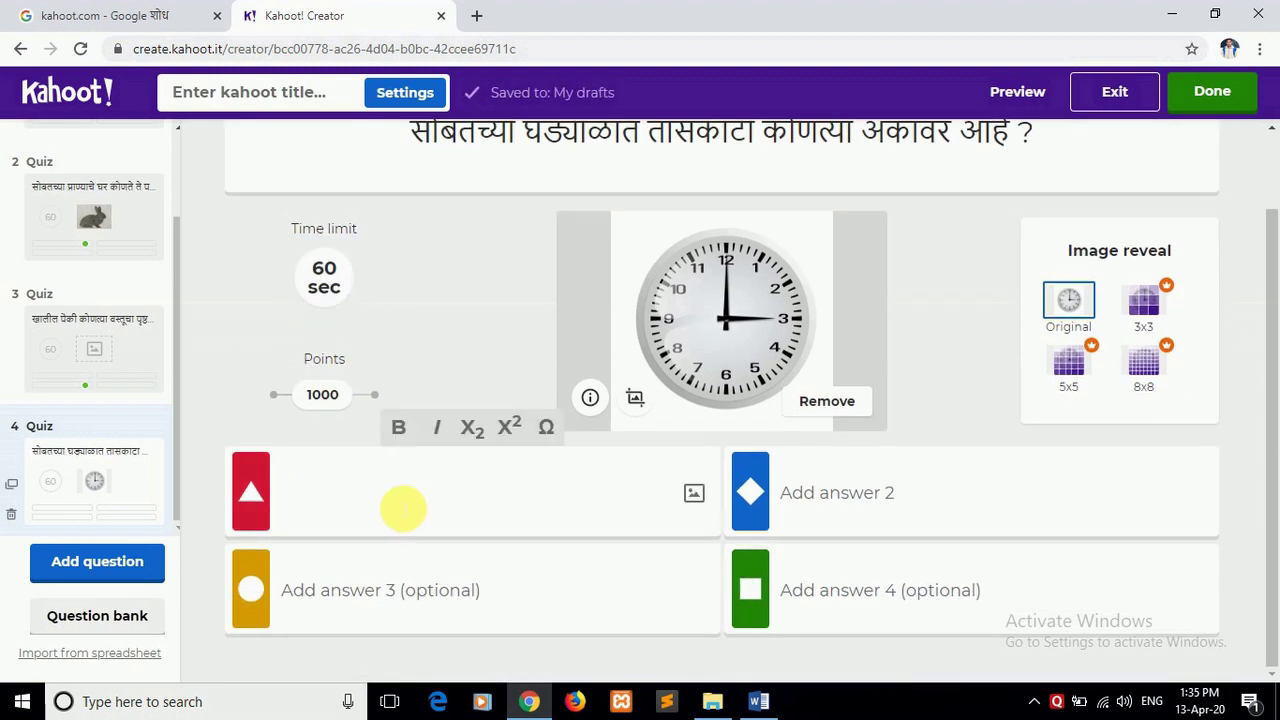
text(12)
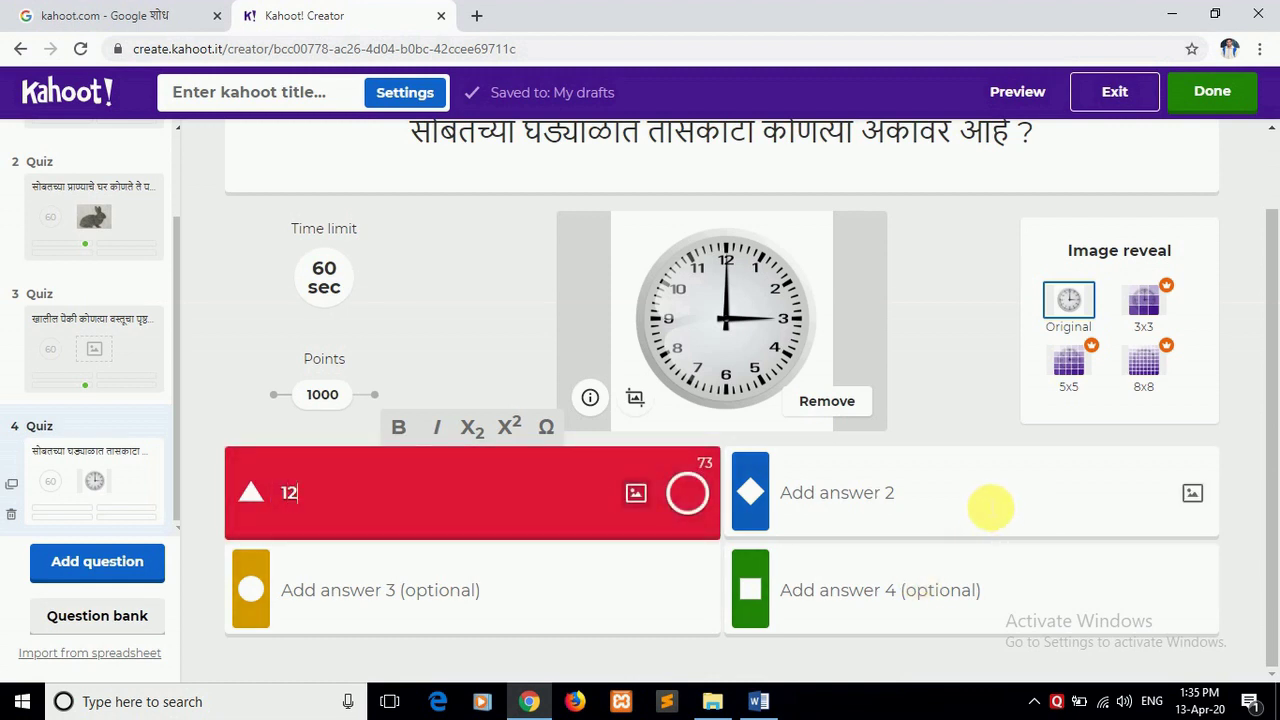
click(990, 508)
text(3)
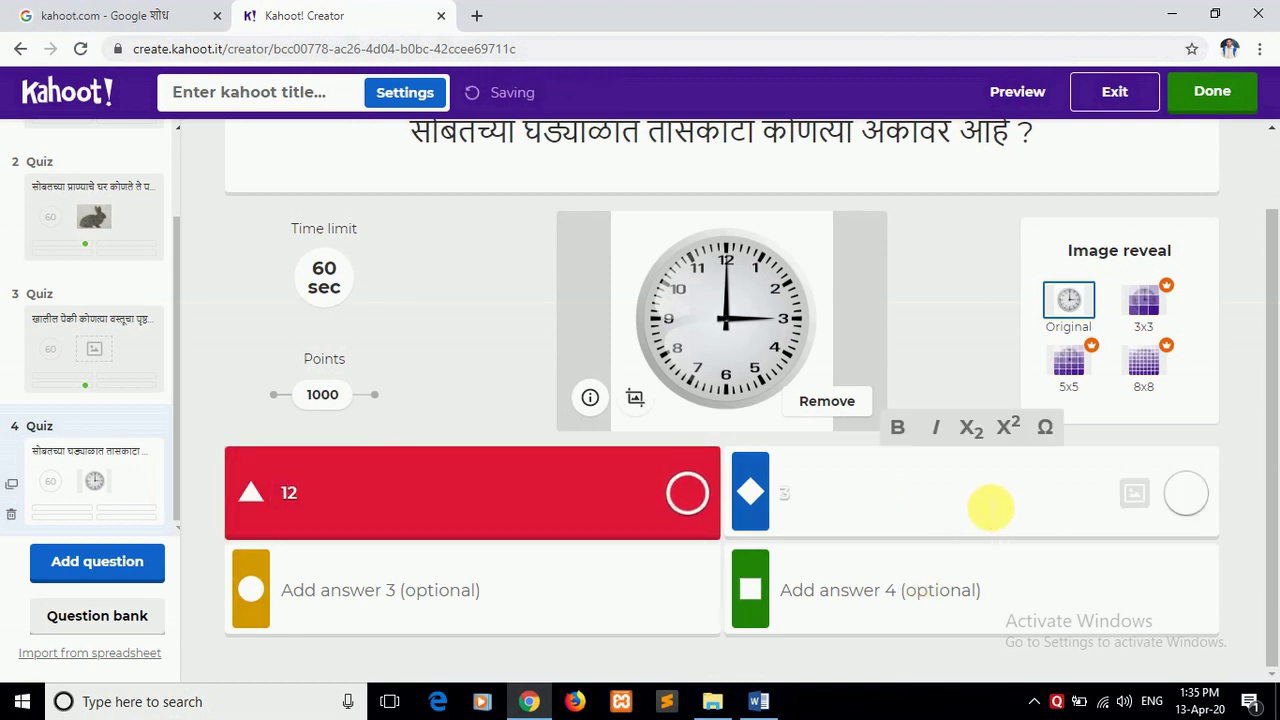
click(529, 606)
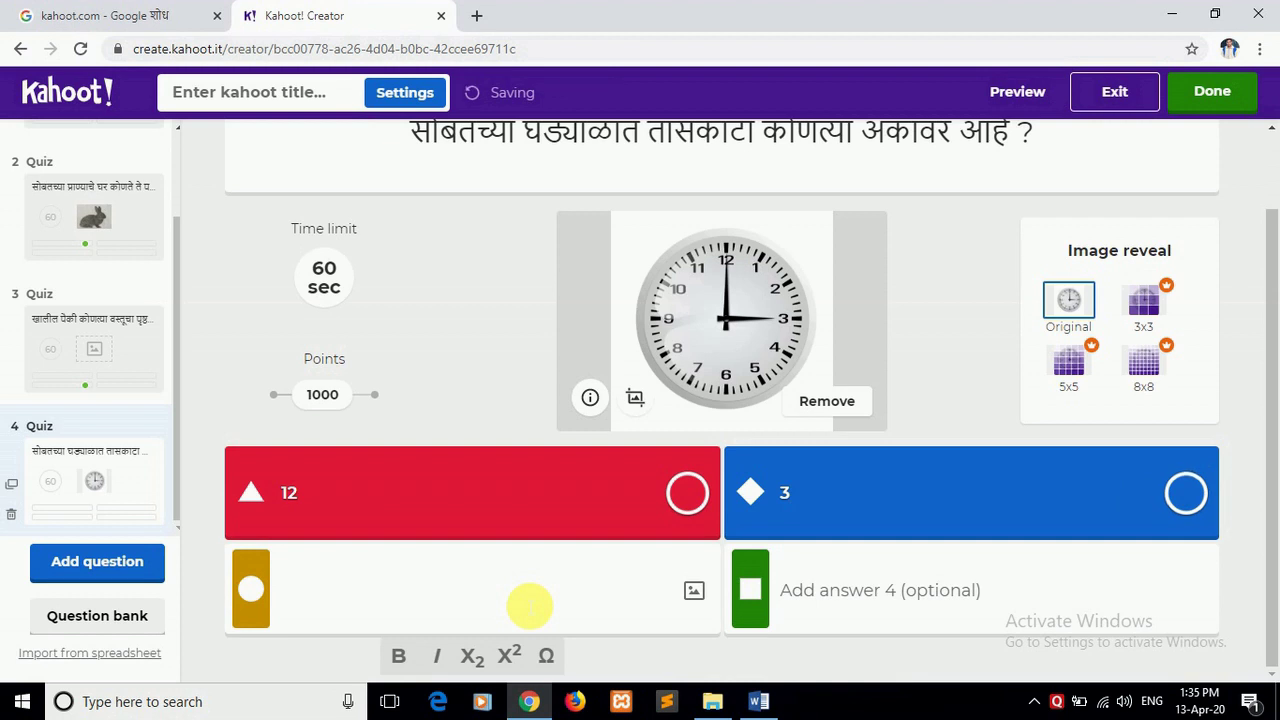
text(9)
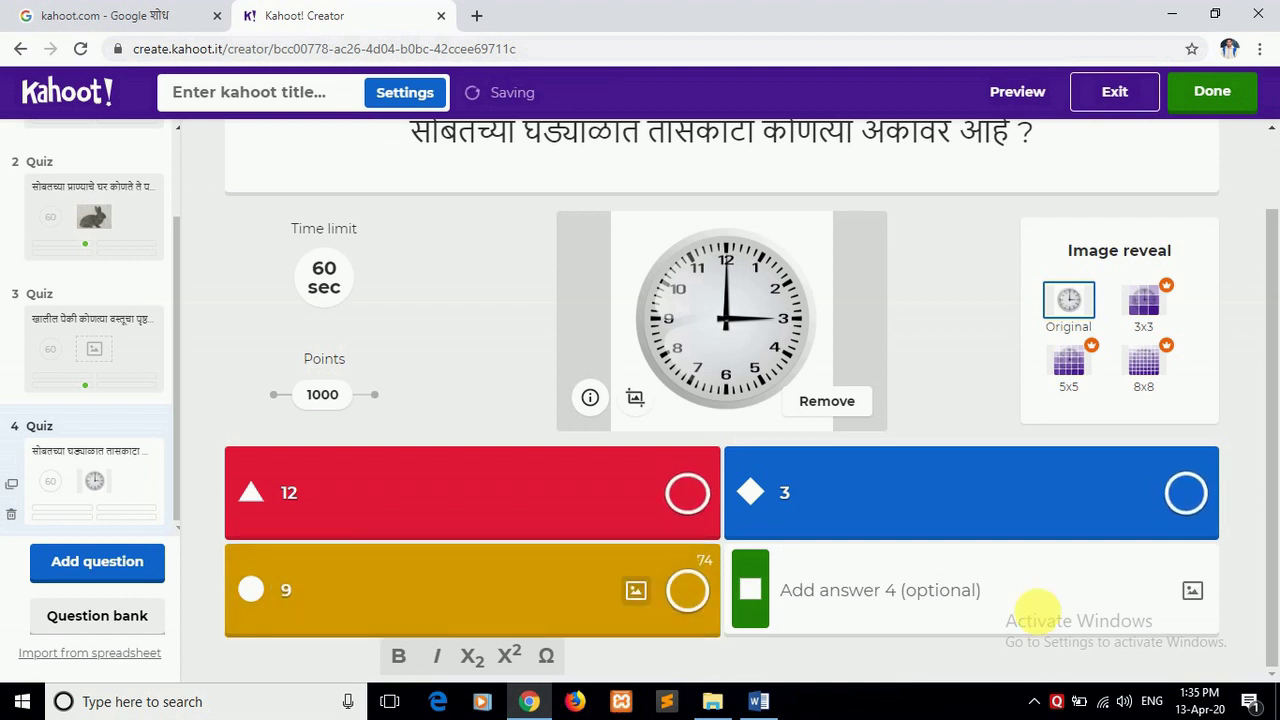
click(958, 606)
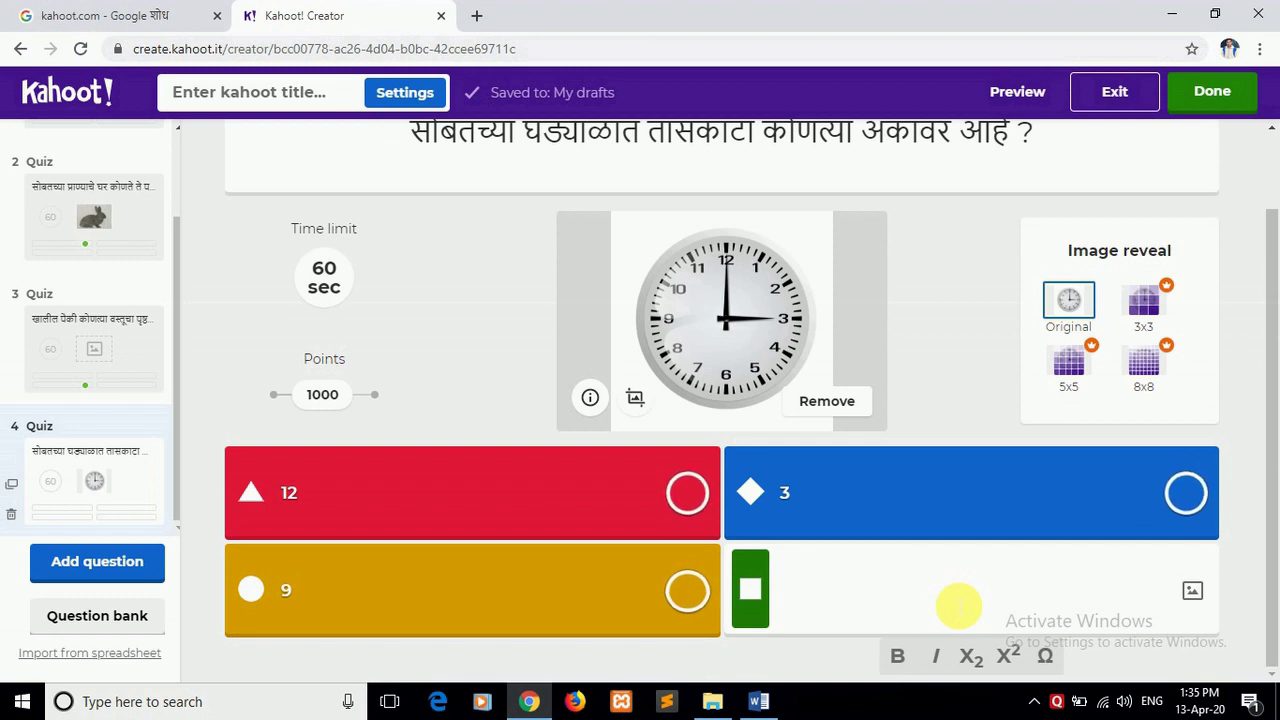
text(6)
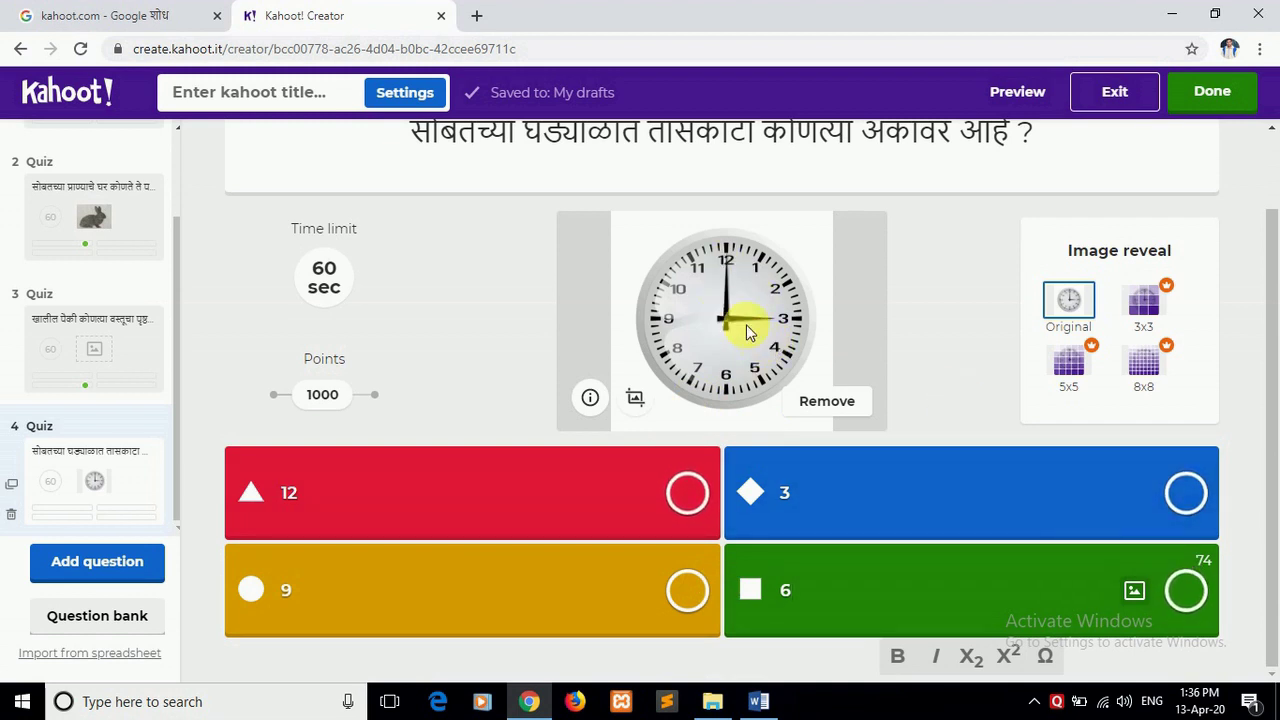
click(1184, 495)
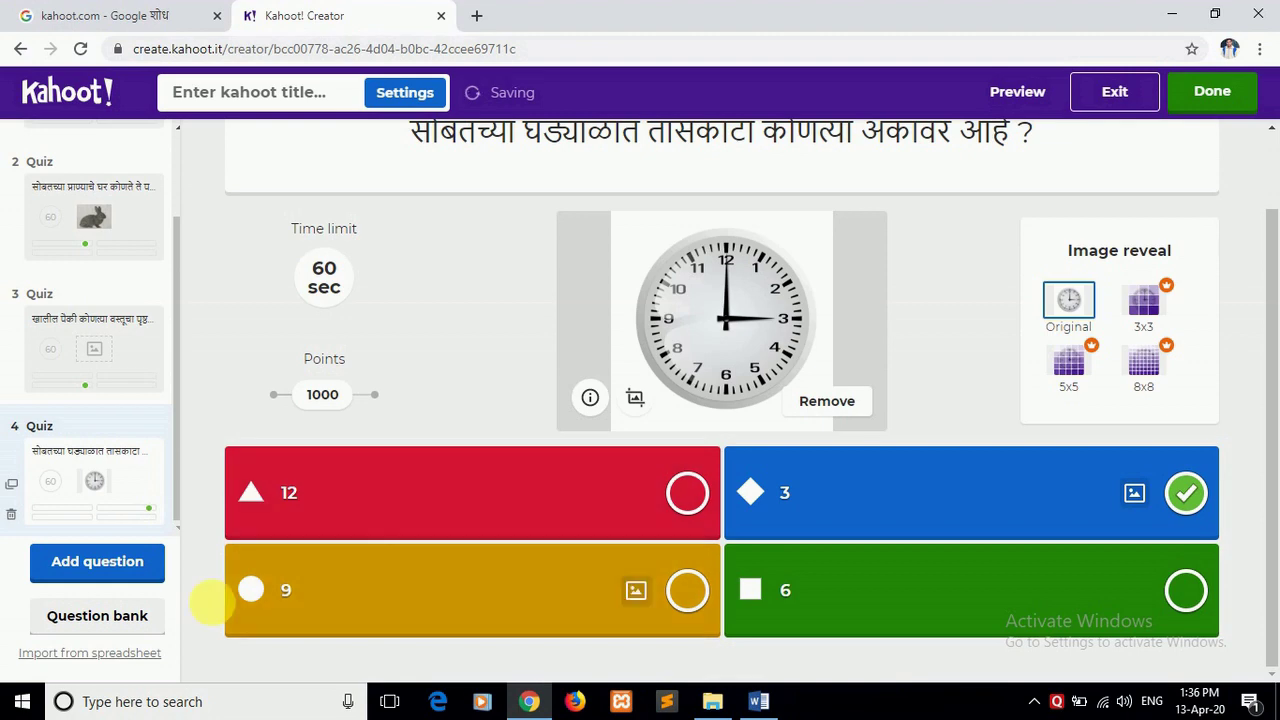
Add a fifth quiz question with the text प्राण्याचा आवाज ओळखा and a 60-second time limit.
click(105, 565)
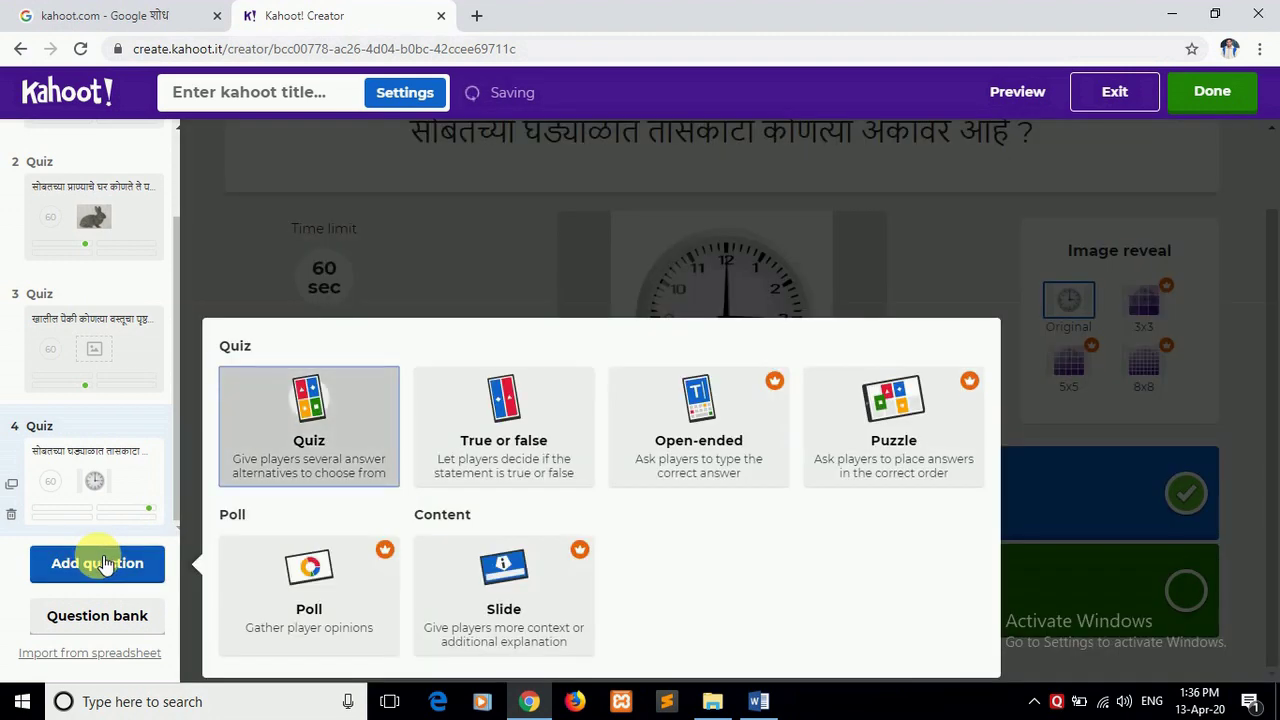
click(320, 437)
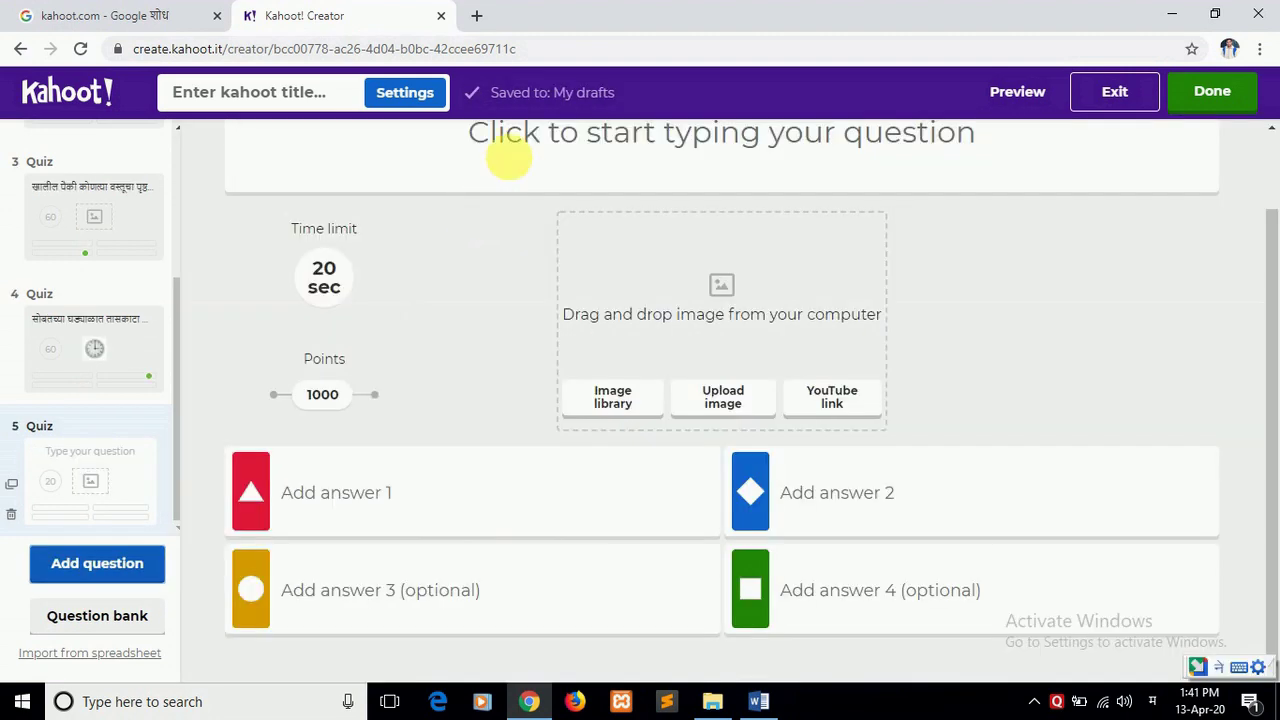
click(531, 155)
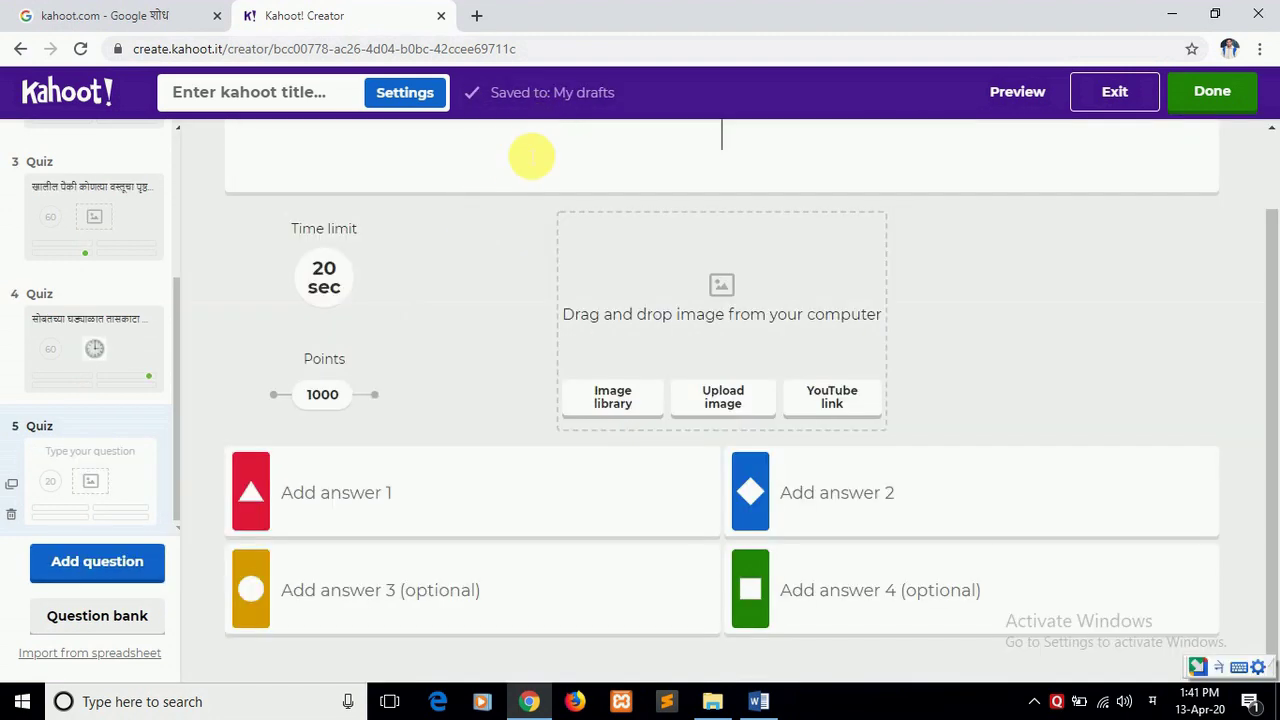
text(प्राण्याचा आवाज ओळखा)
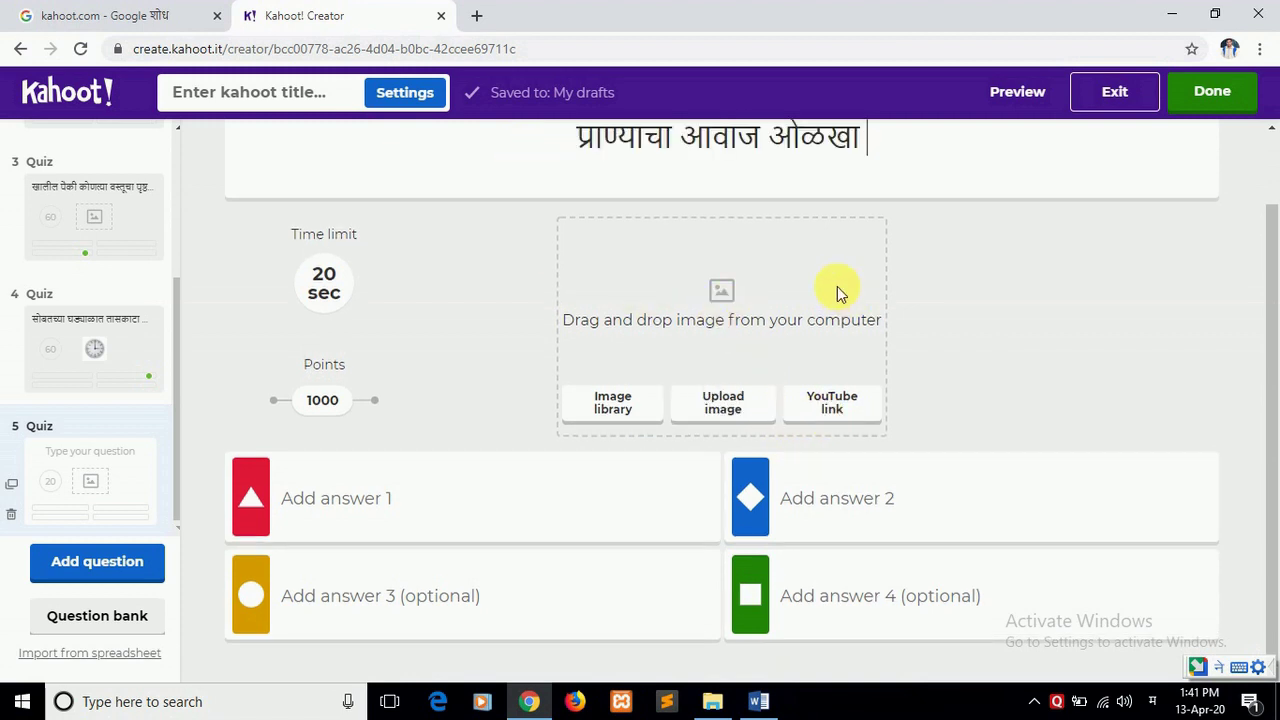
click(344, 300)
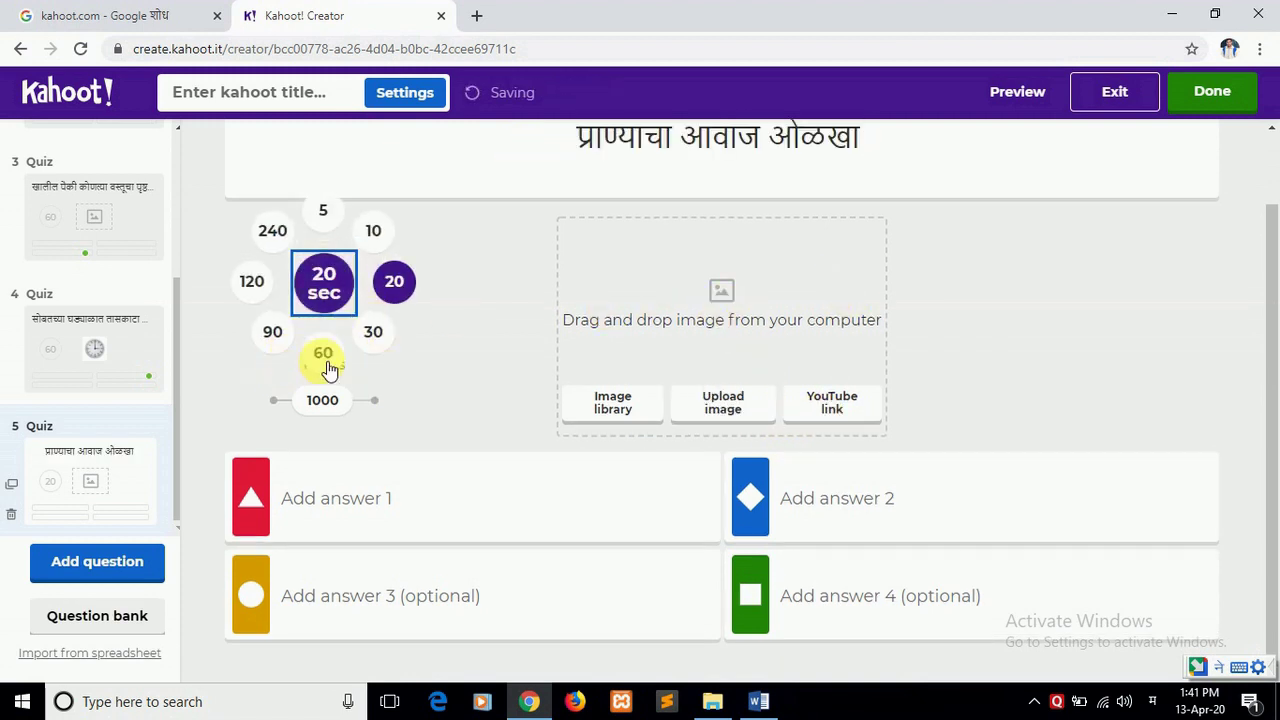
click(327, 364)
Start adding a YouTube video to the fifth question and go to the YouTube site to find one.
click(858, 409)
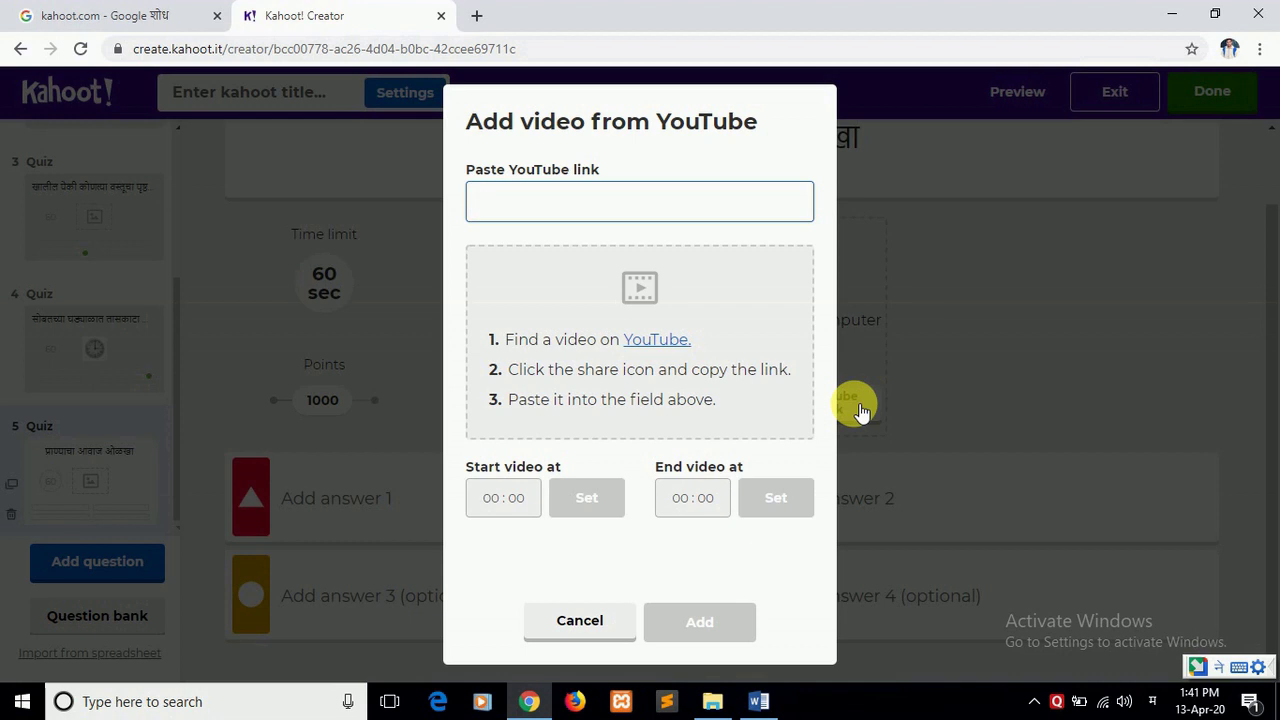
click(666, 342)
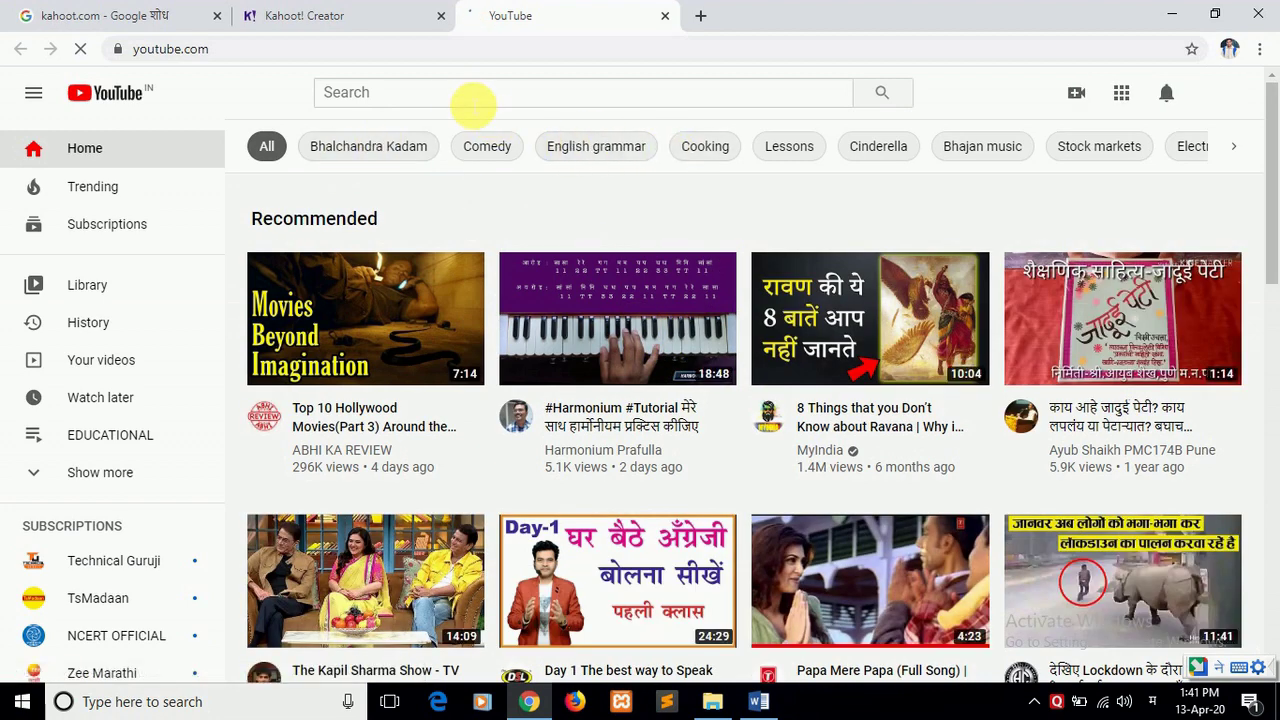
click(472, 100)
text(f)
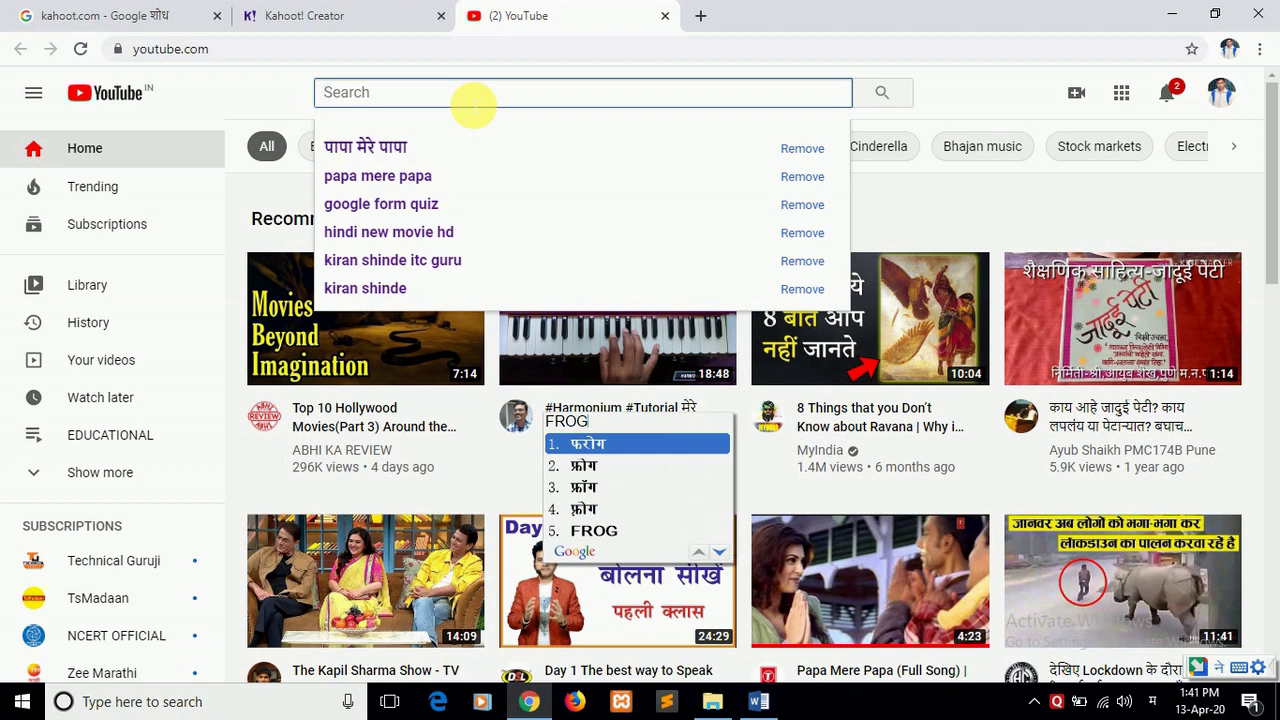
key(space)
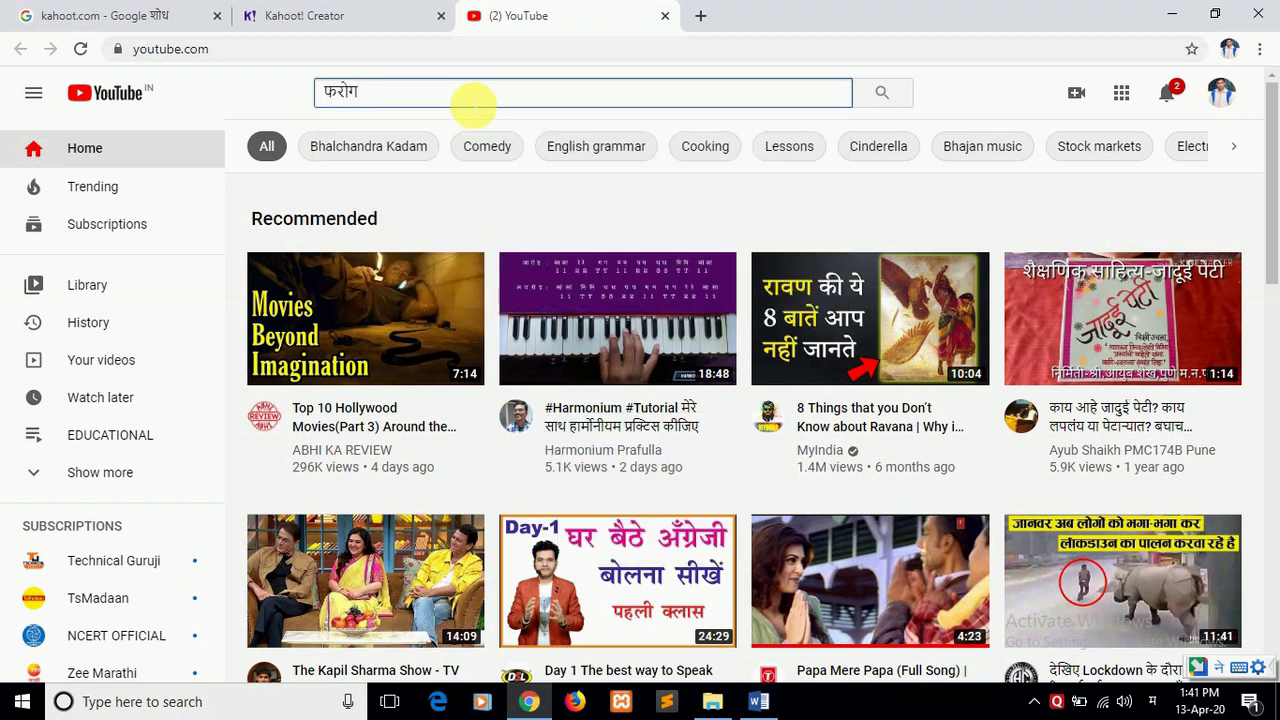
key(BackSpace)
key(BackSpace)
key(BackSpace)
key(BackSpace)
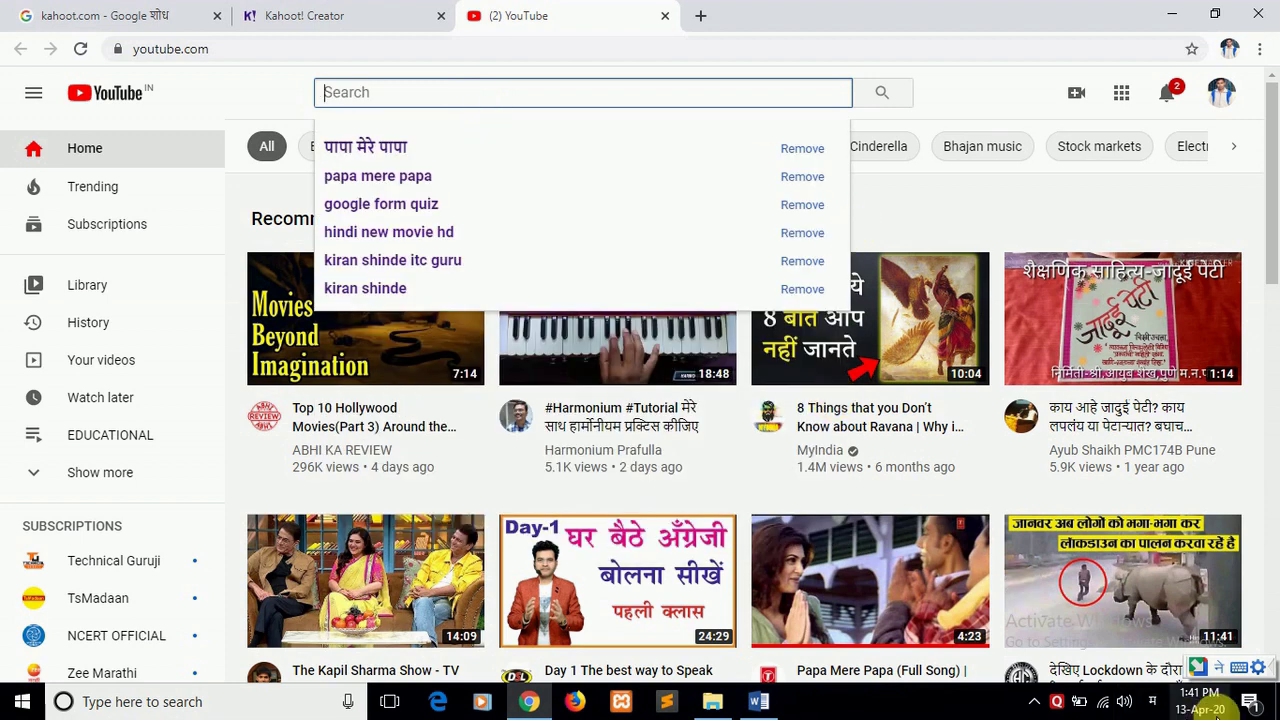
Switch the input language to English (United States) and search YouTube for frog noises.
click(1148, 704)
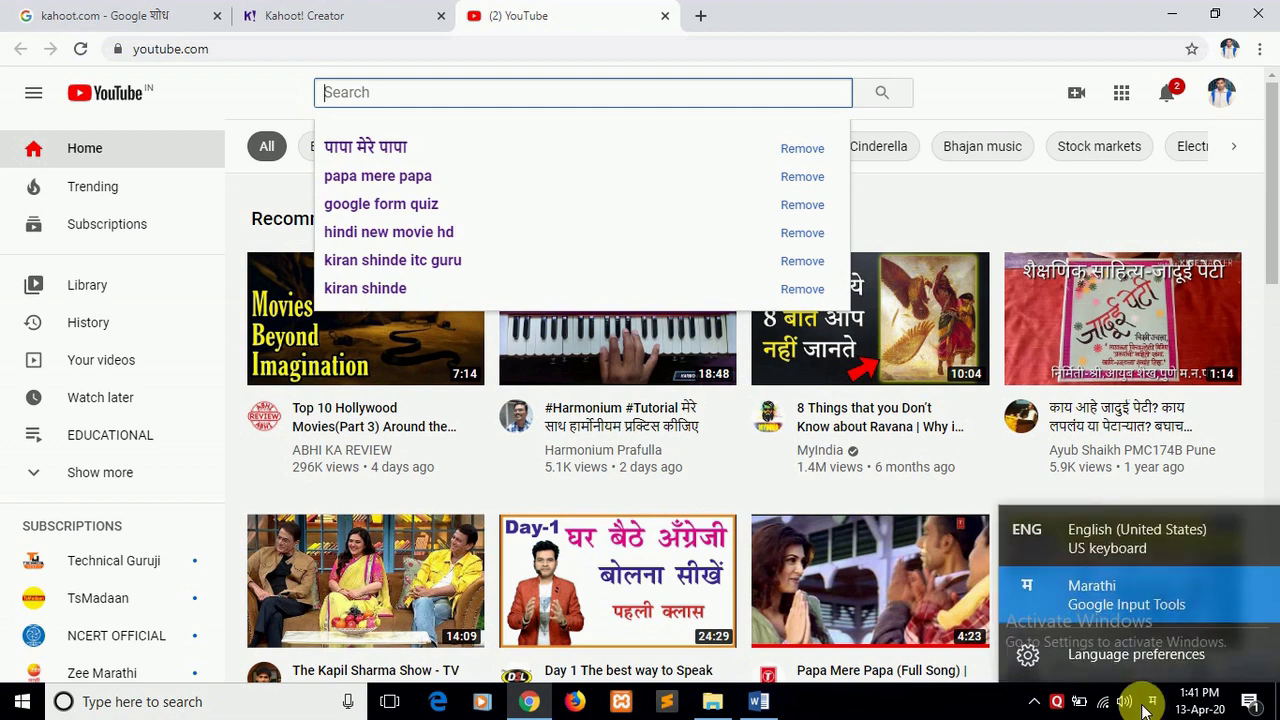
click(1143, 546)
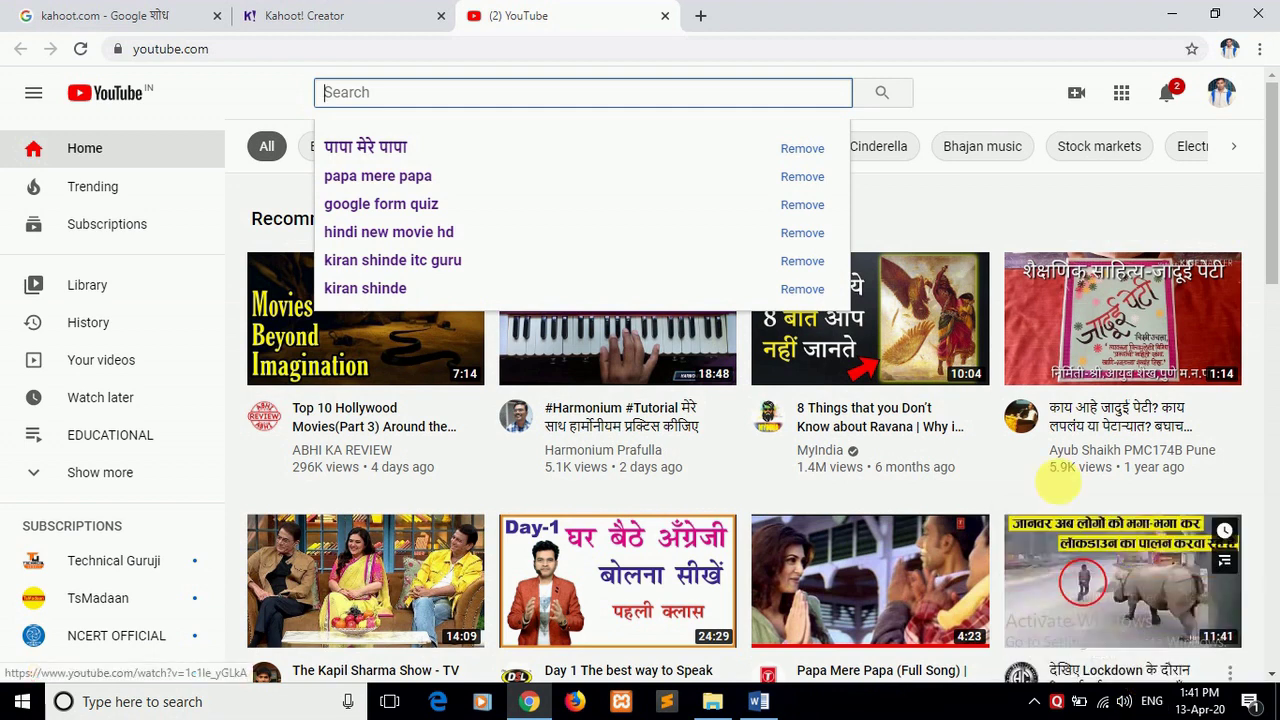
text(FROG)
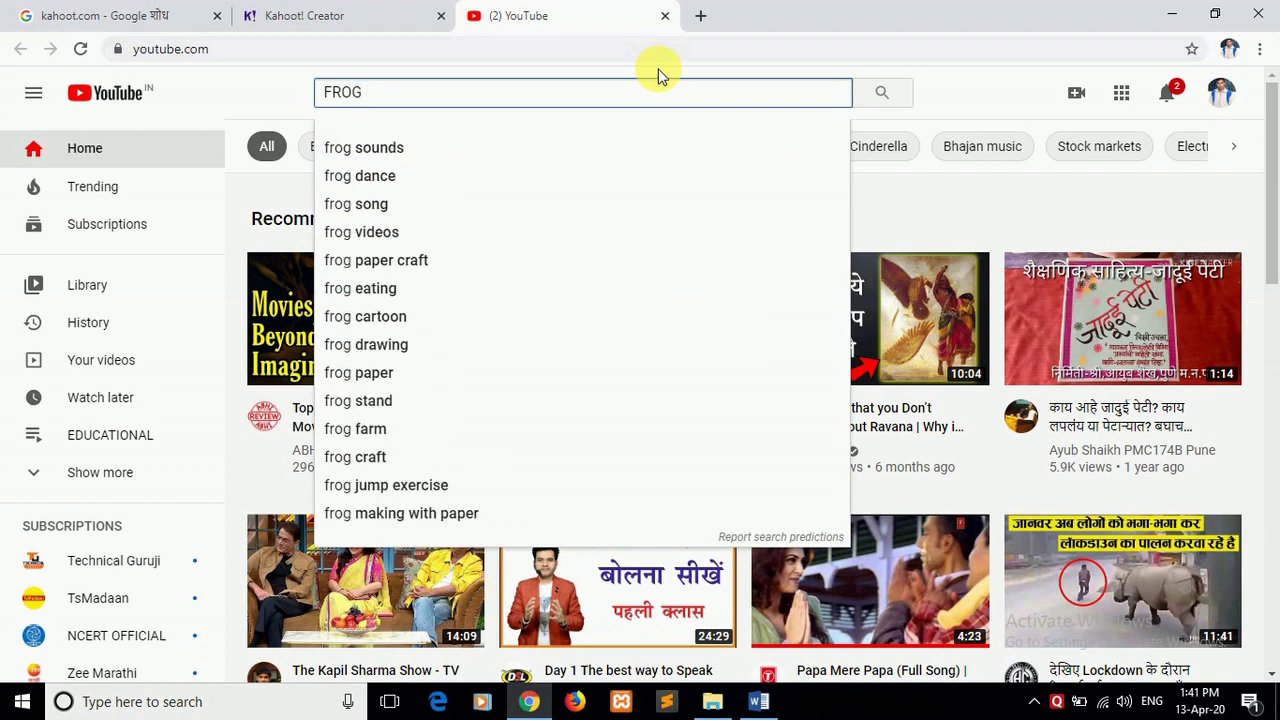
text( NO)
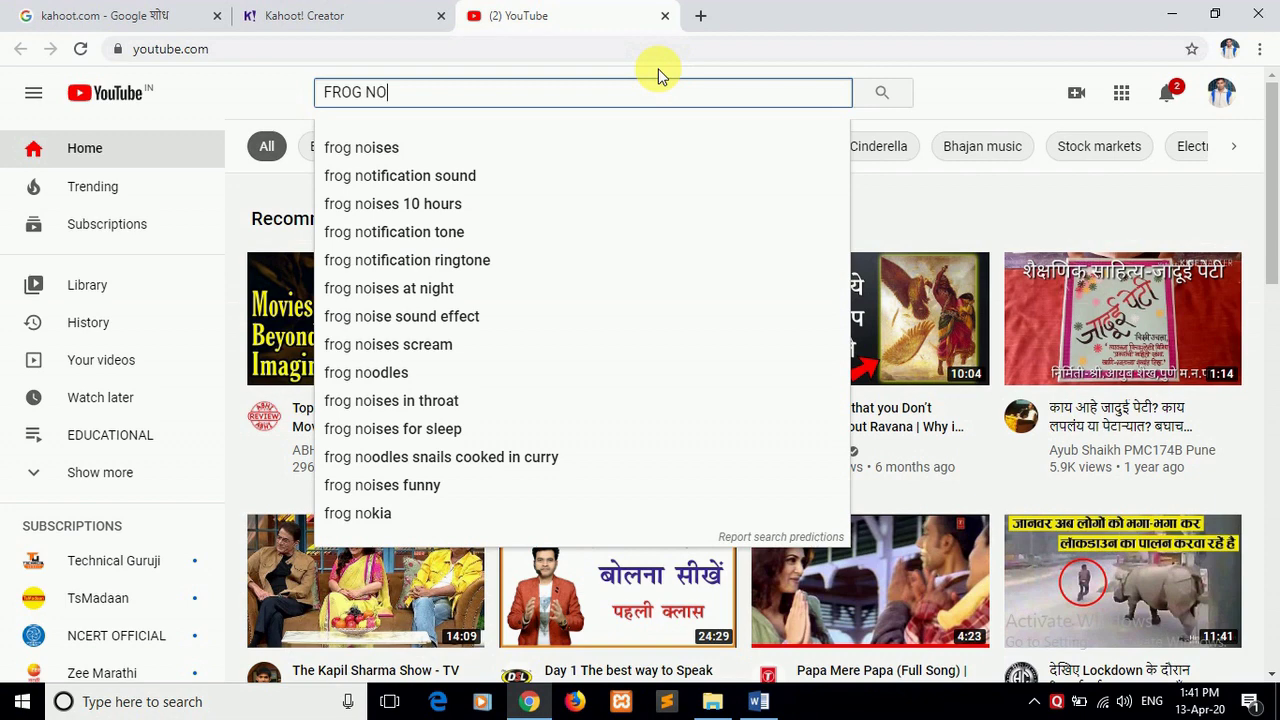
key(Down)
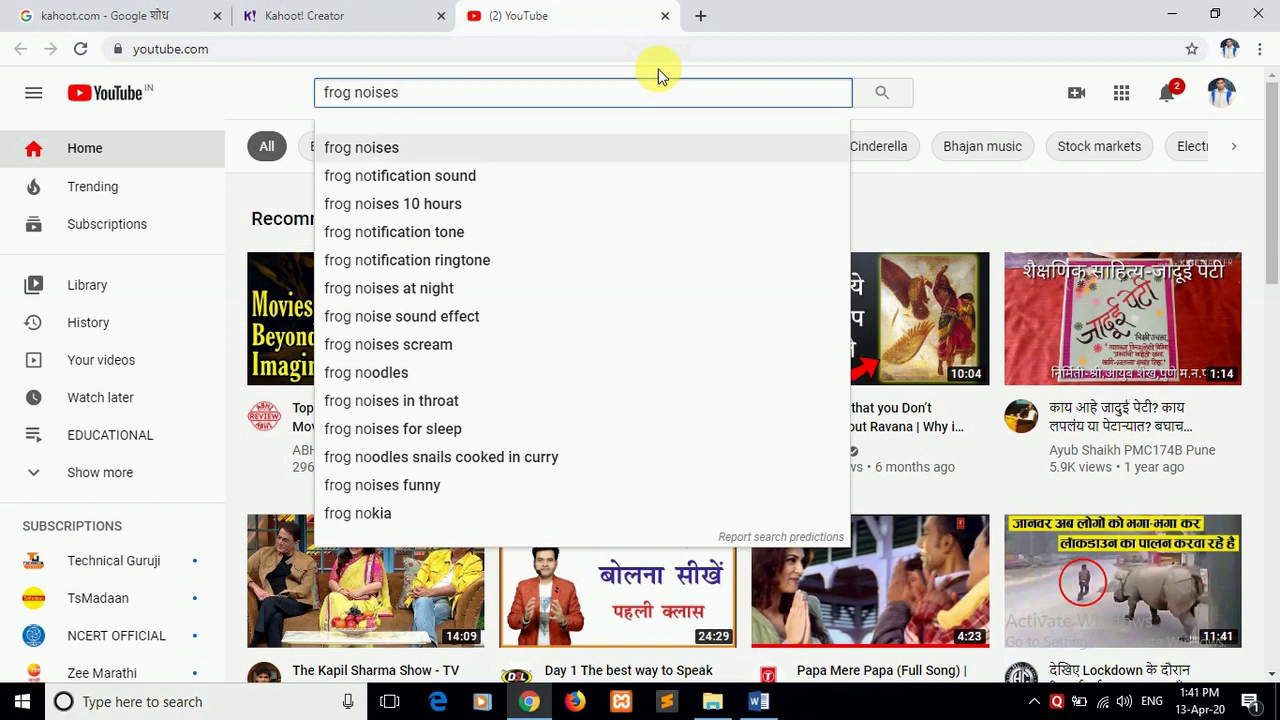
key(Return)
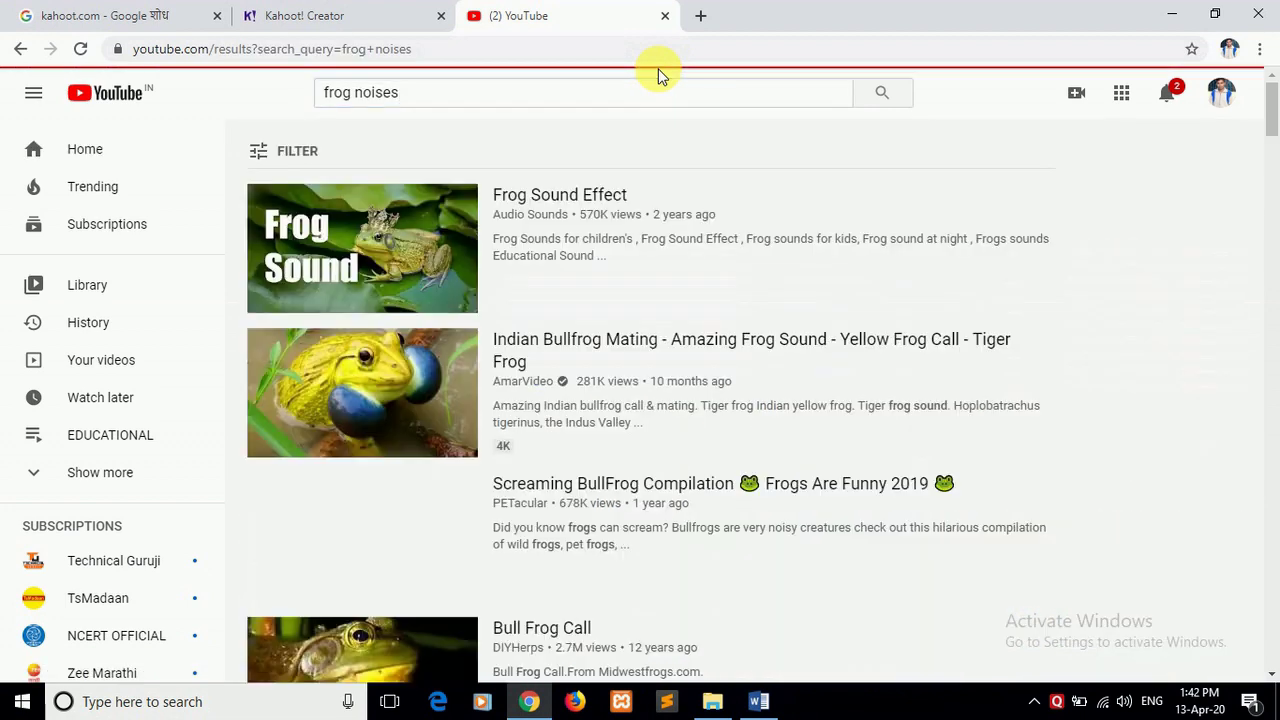
Open the Bull Frog Call video by DIYHerps from the search results.
mouse_move(828, 566)
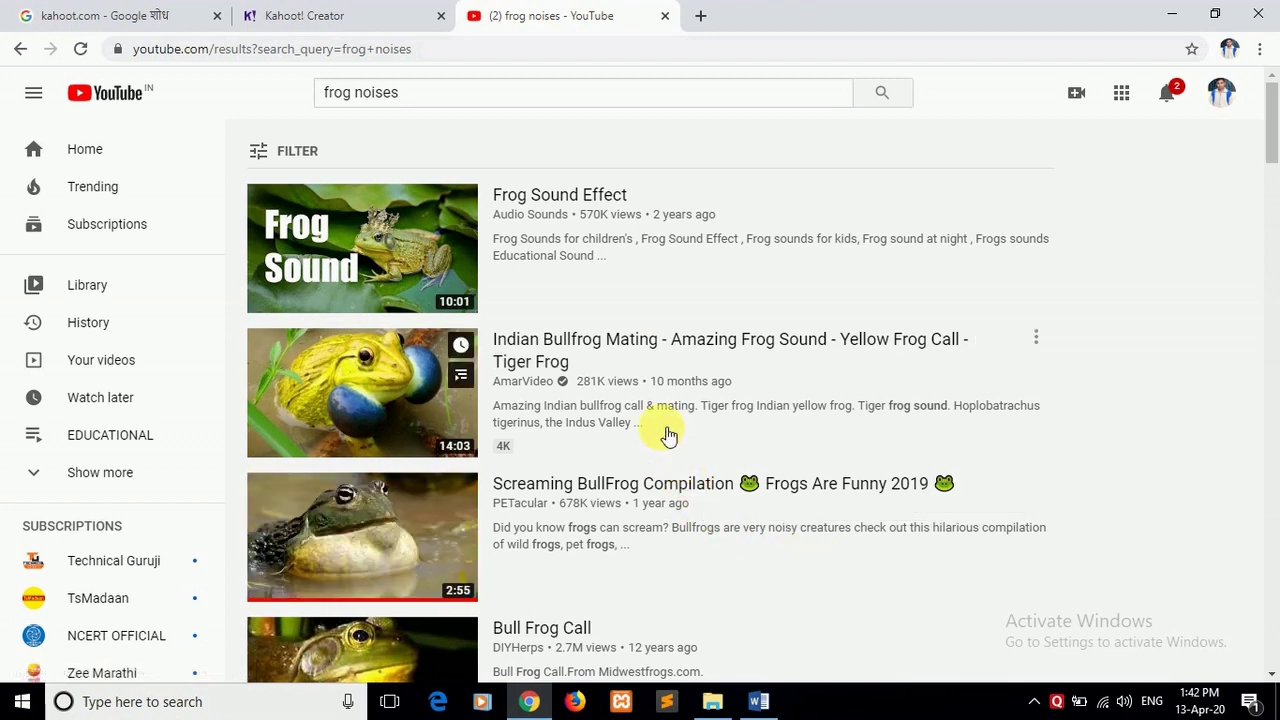
scroll(664, 430, down, 3)
mouse_move(668, 436)
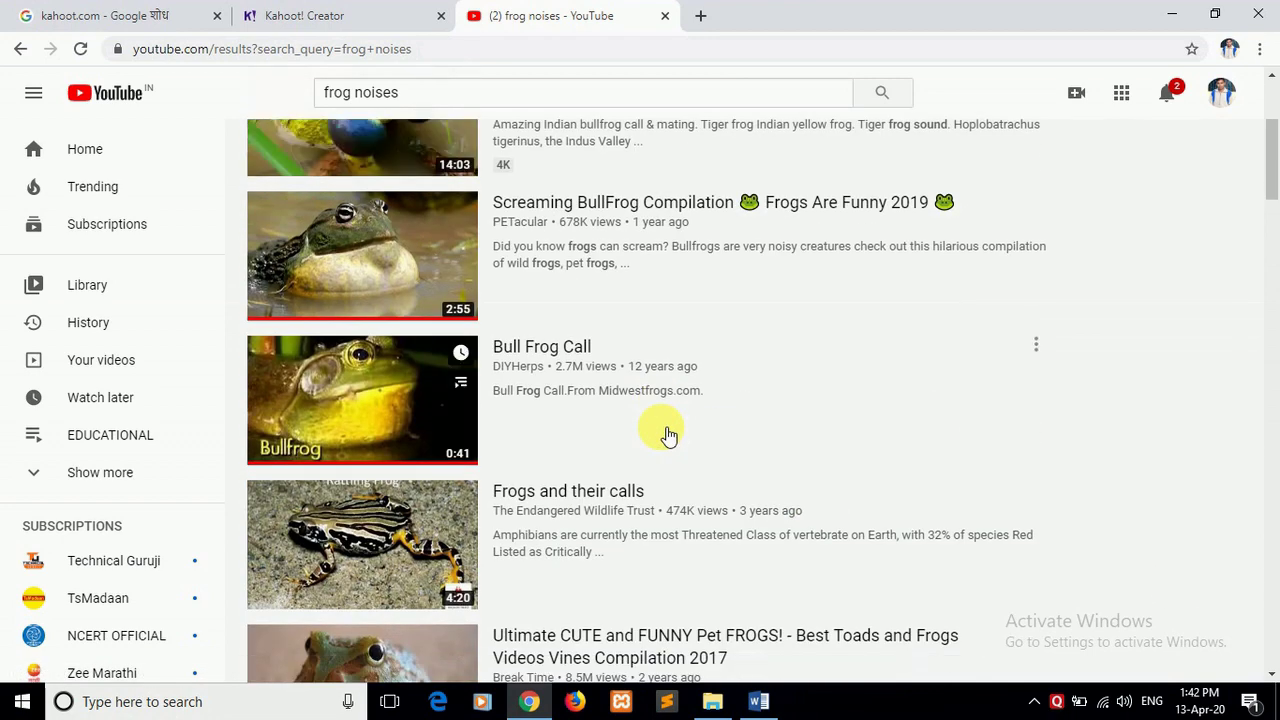
click(383, 418)
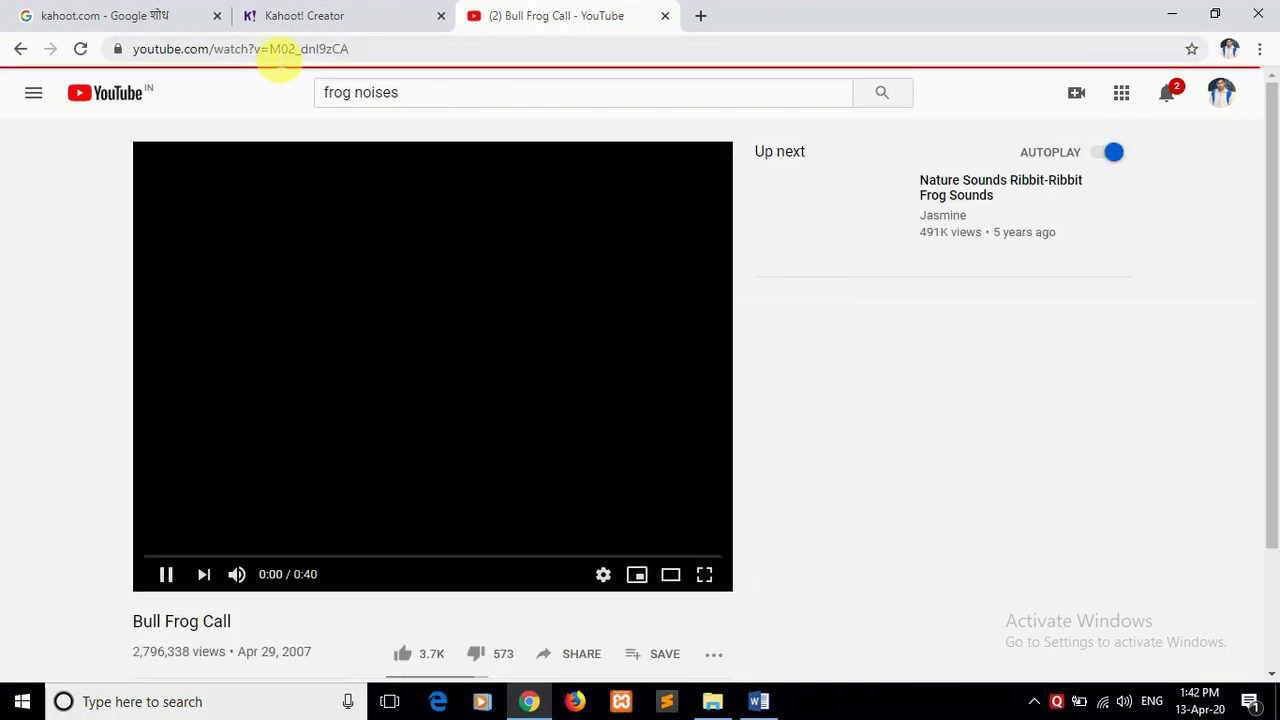
Copy the Bull Frog Call video's share link from YouTube and close the sharing dialog.
click(272, 52)
click(272, 52)
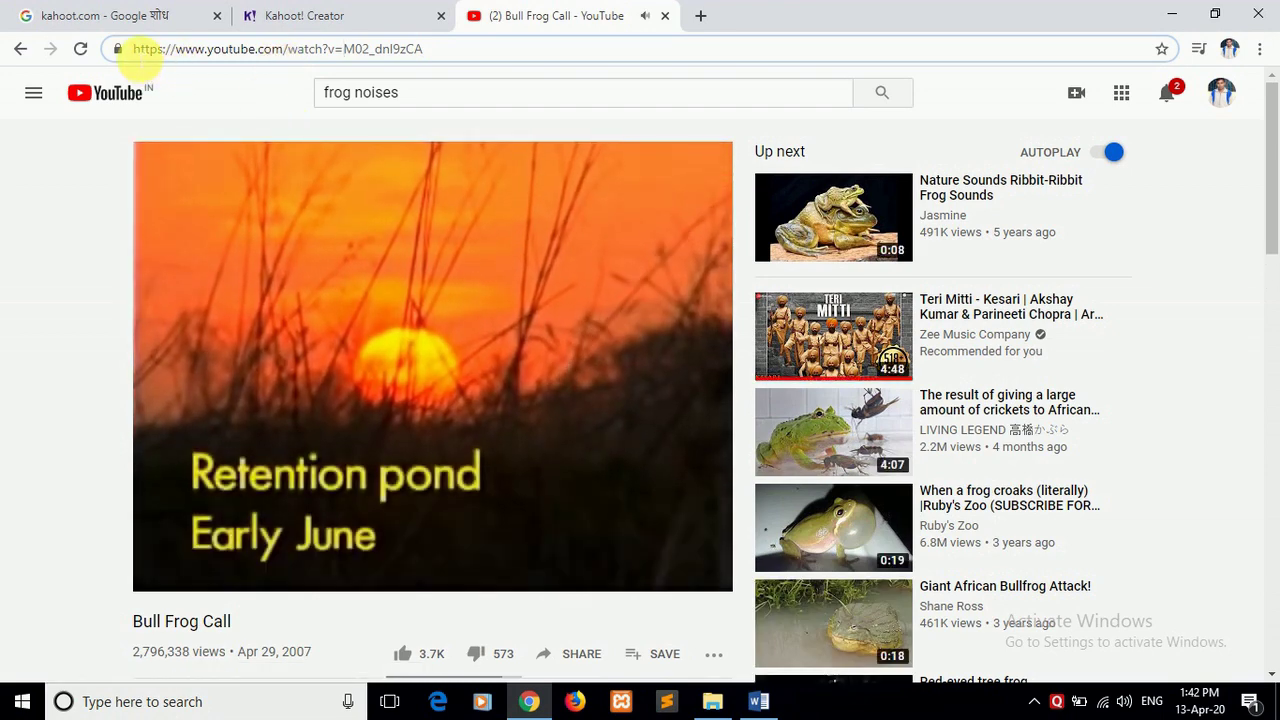
scroll(457, 390, down, 5)
scroll(520, 378, up, 2)
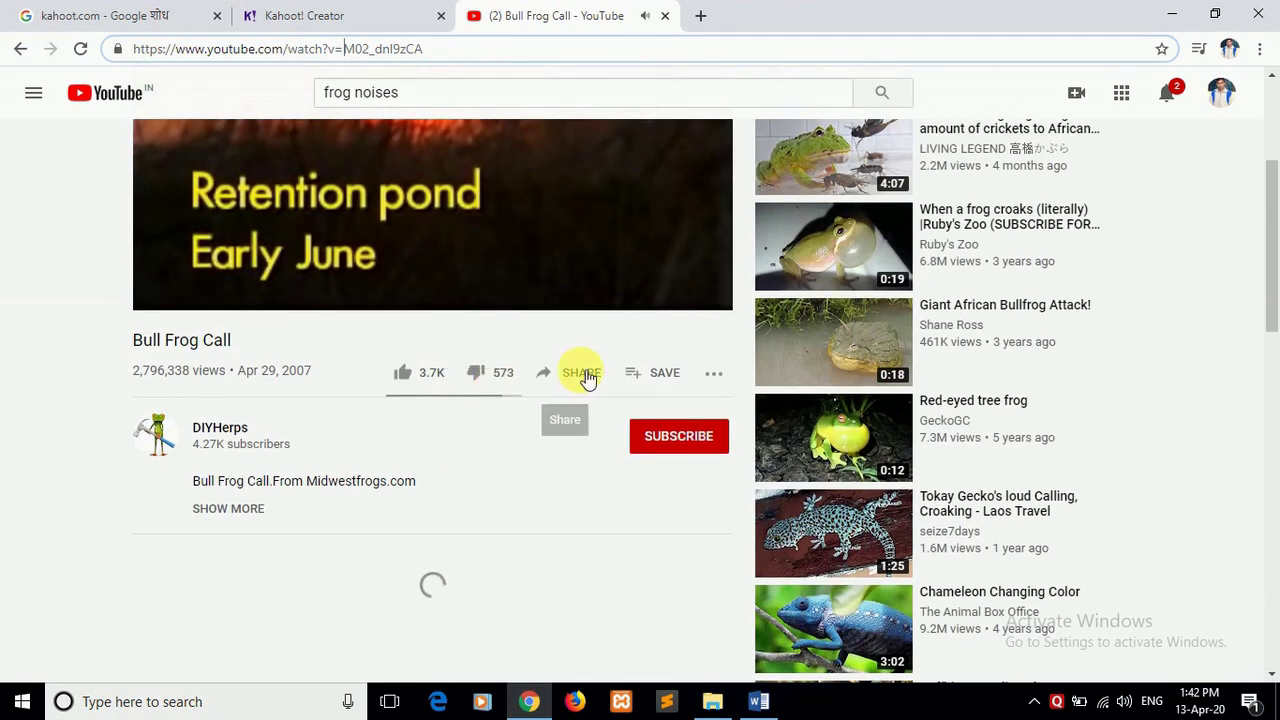
click(577, 373)
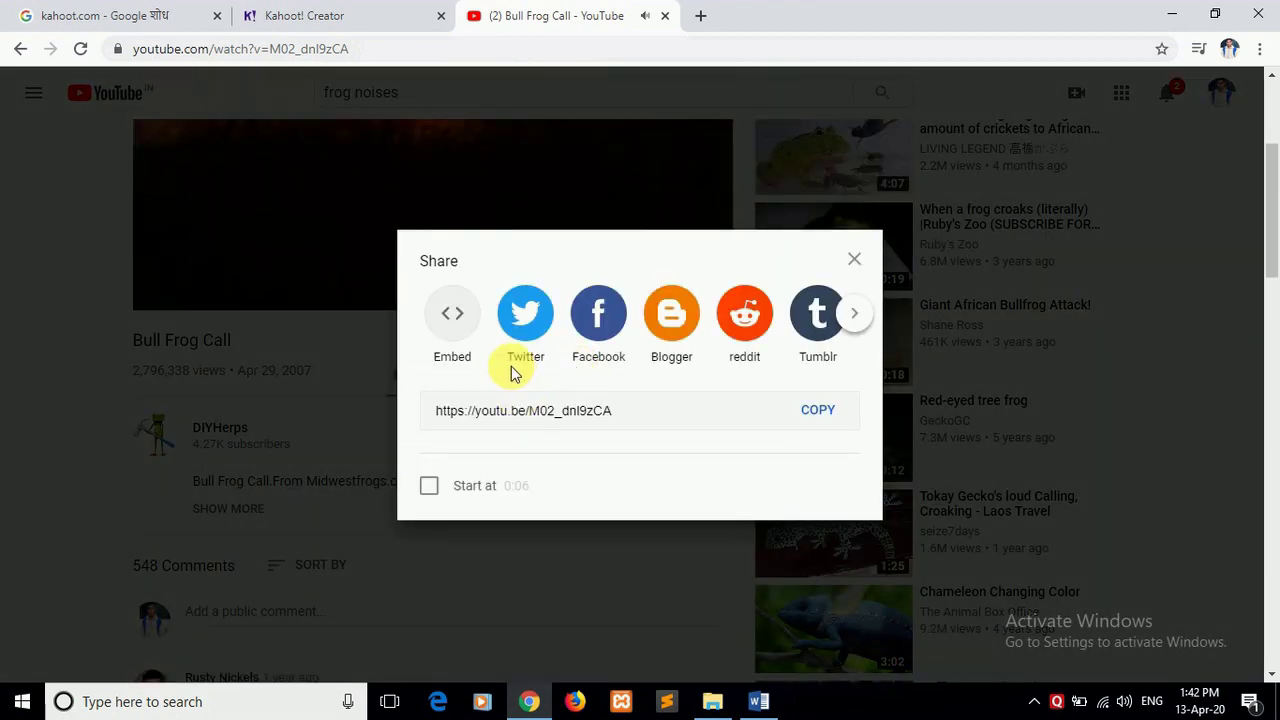
click(814, 418)
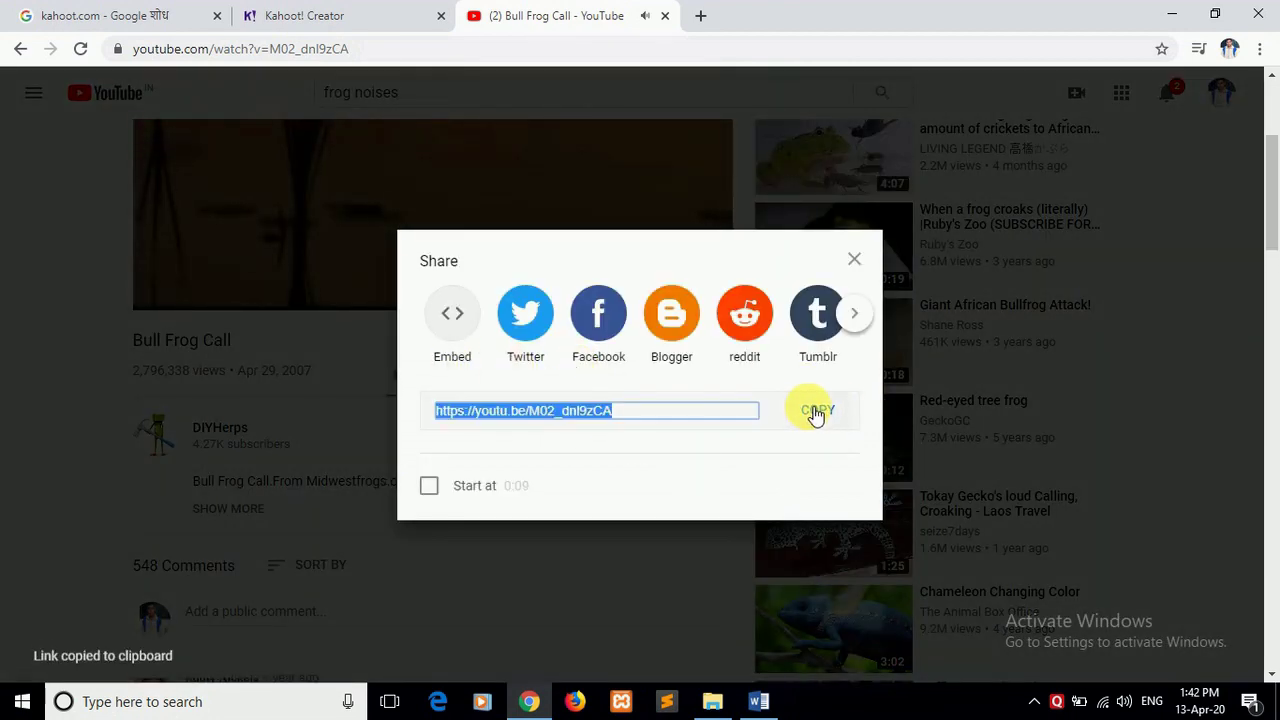
click(855, 260)
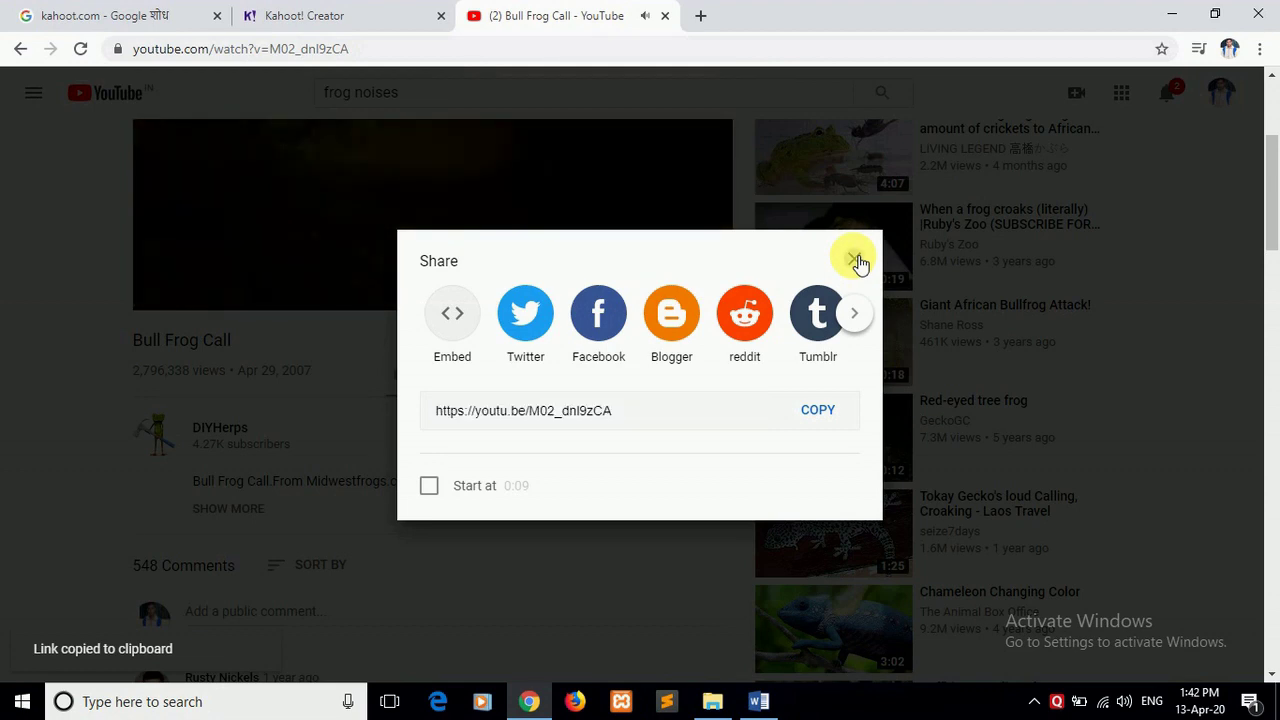
Return to the Kahoot creator, paste the copied link as the fifth question's YouTube video and play it.
click(300, 28)
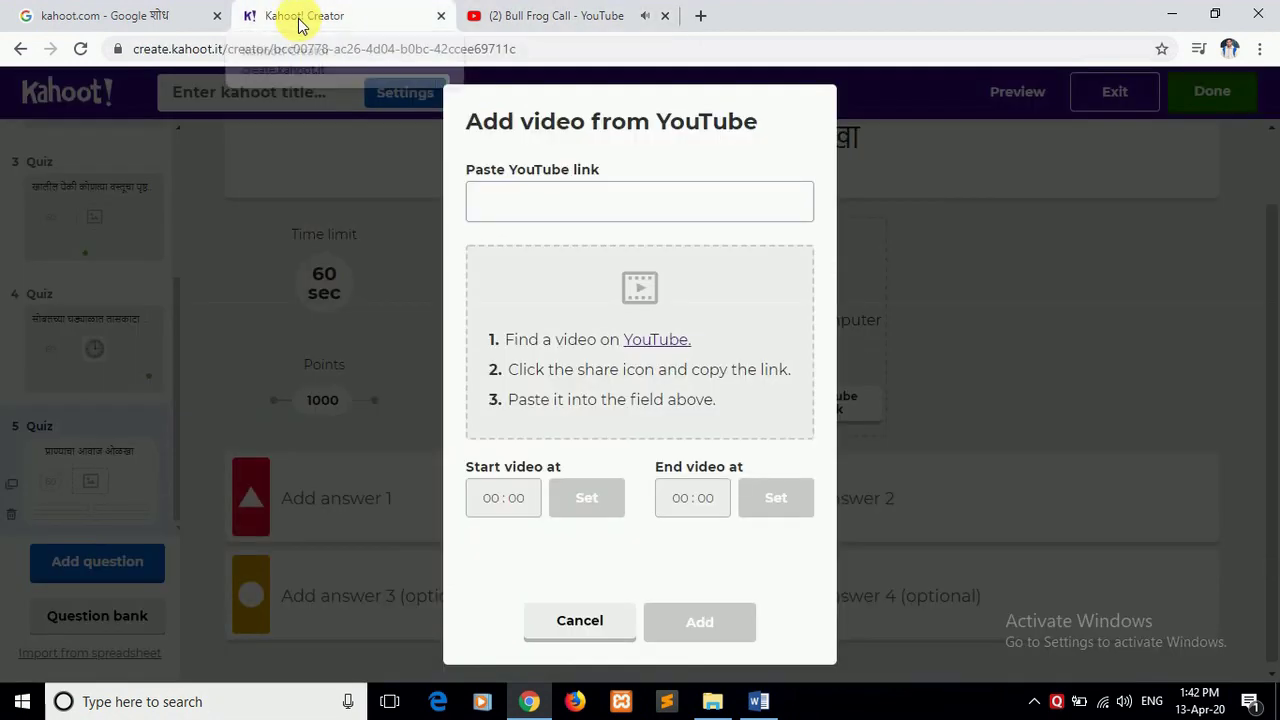
click(622, 204)
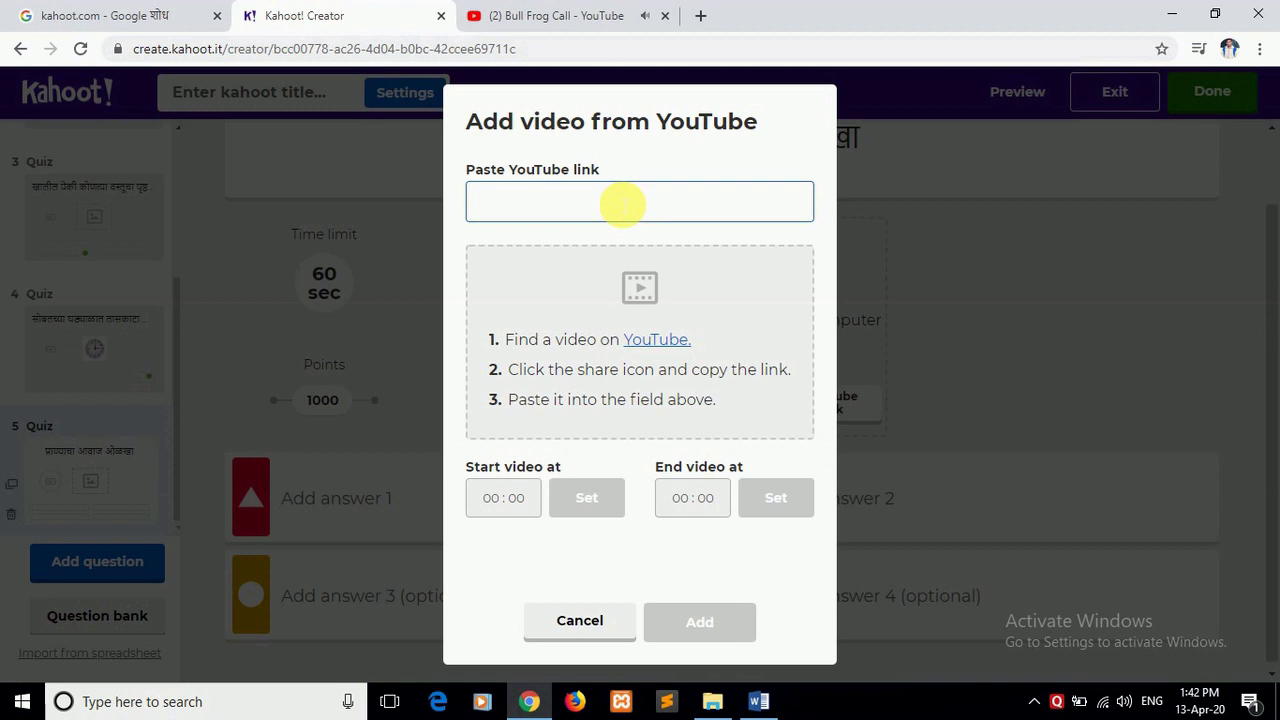
right_click(622, 204)
click(688, 312)
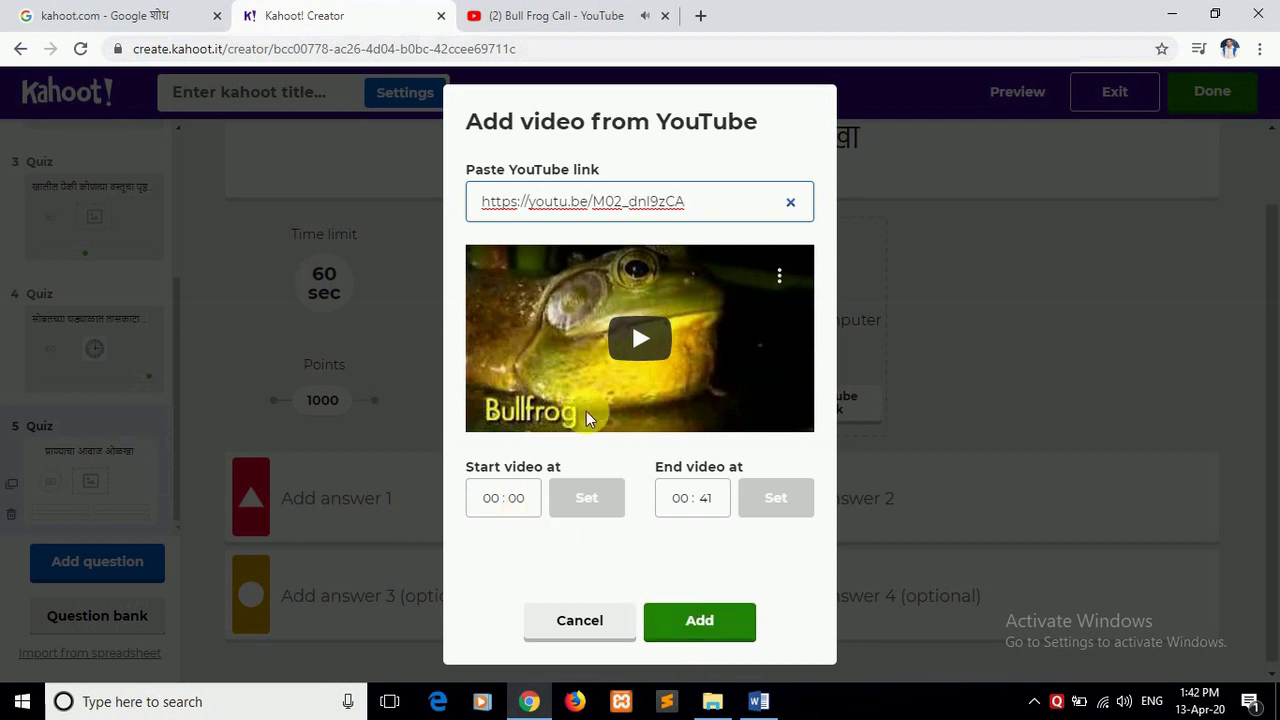
click(636, 358)
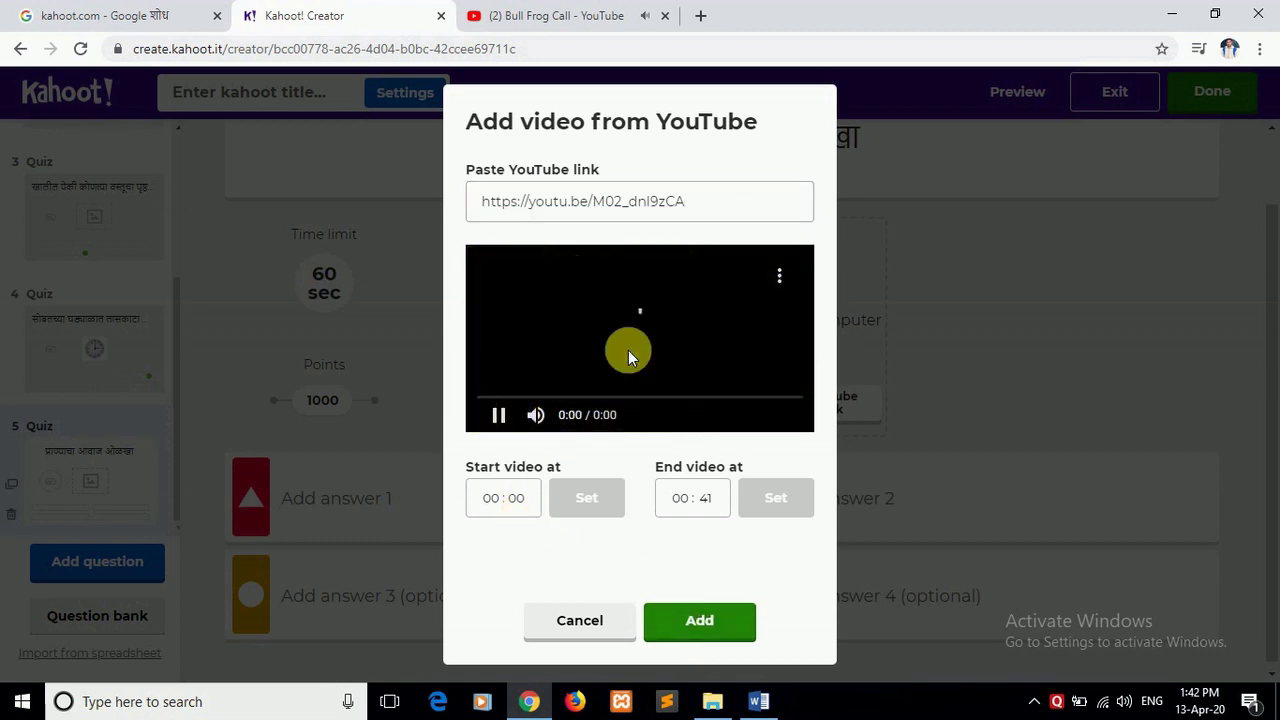
Close the YouTube page, set the video to start at 00:24 and add it to the fifth question.
click(664, 15)
click(520, 499)
text(17)
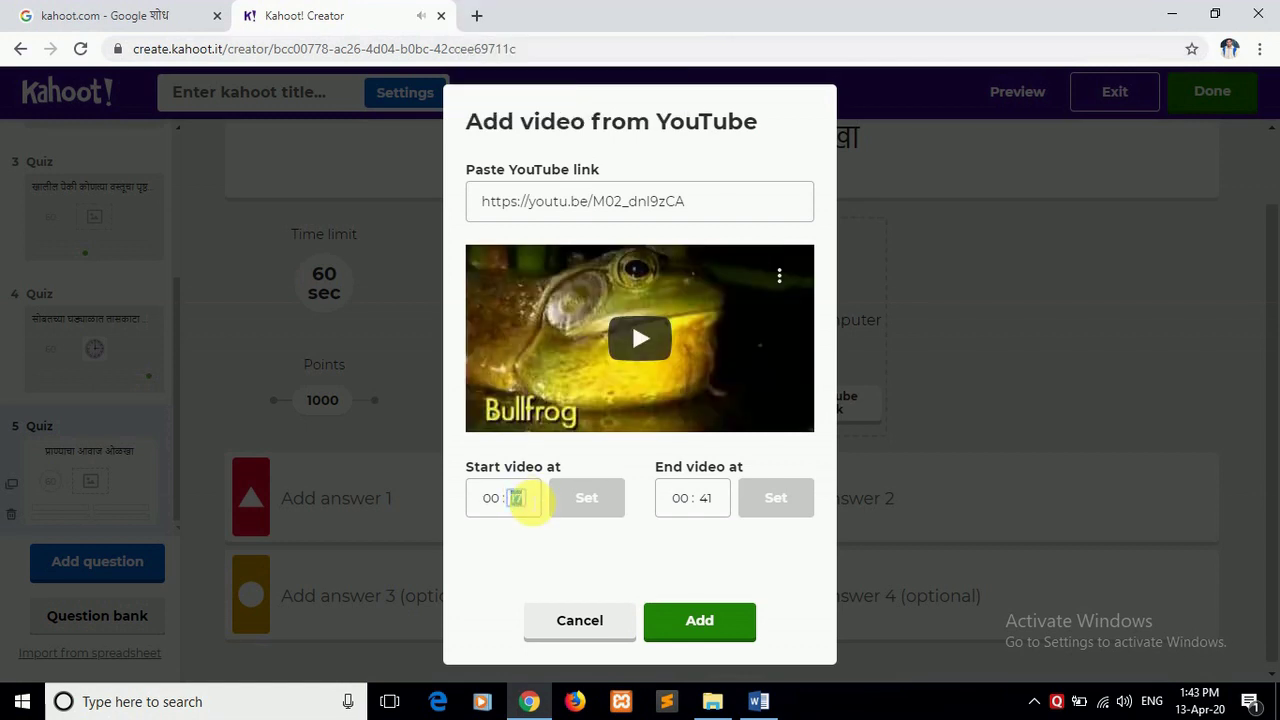
text(02)
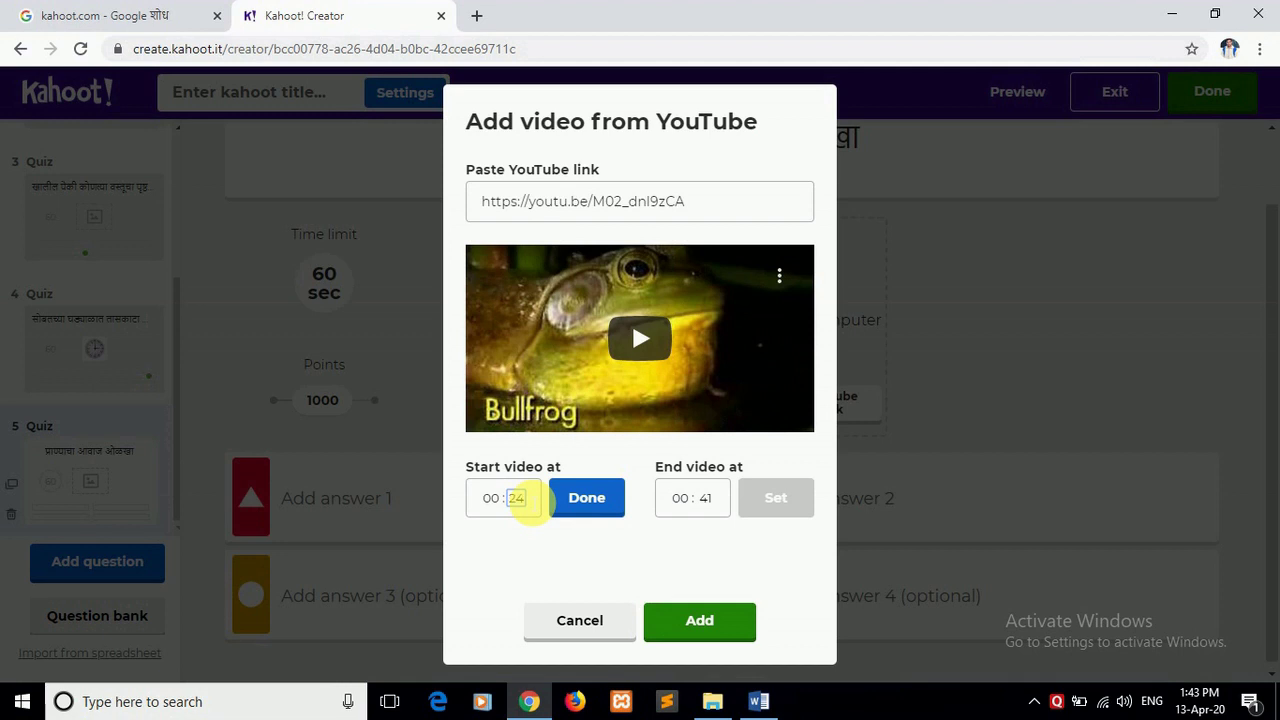
click(587, 501)
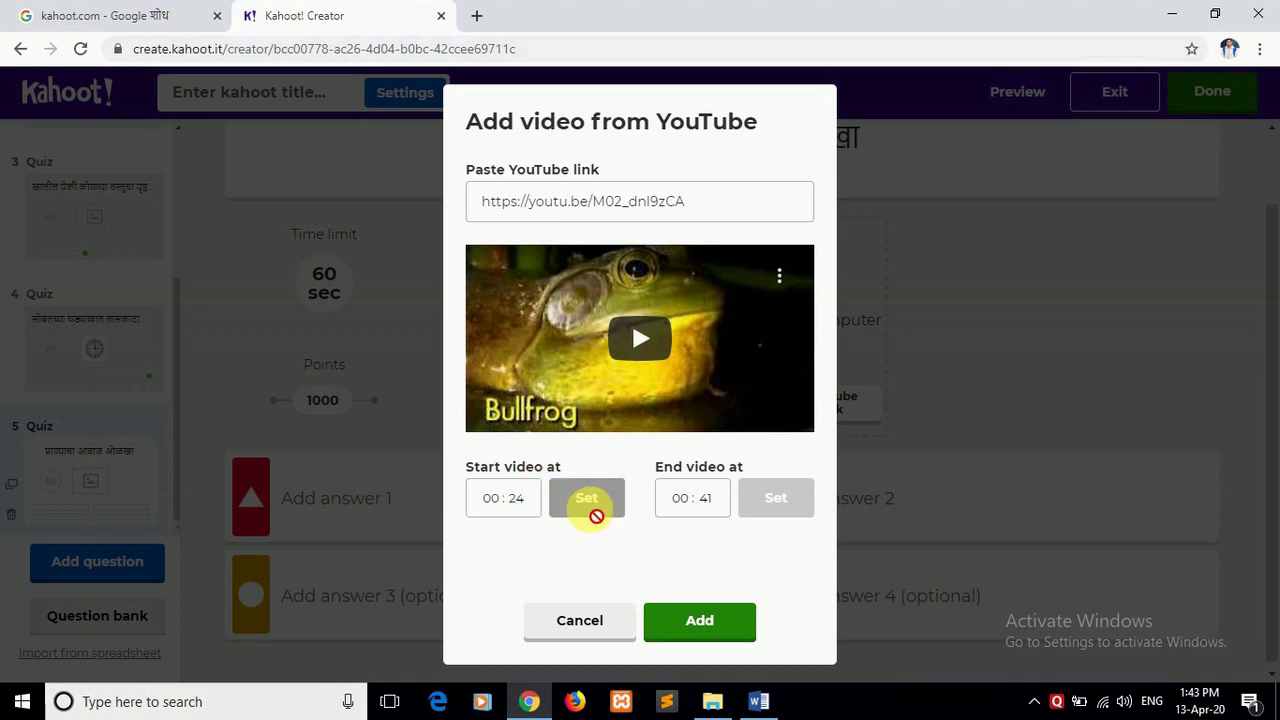
click(652, 354)
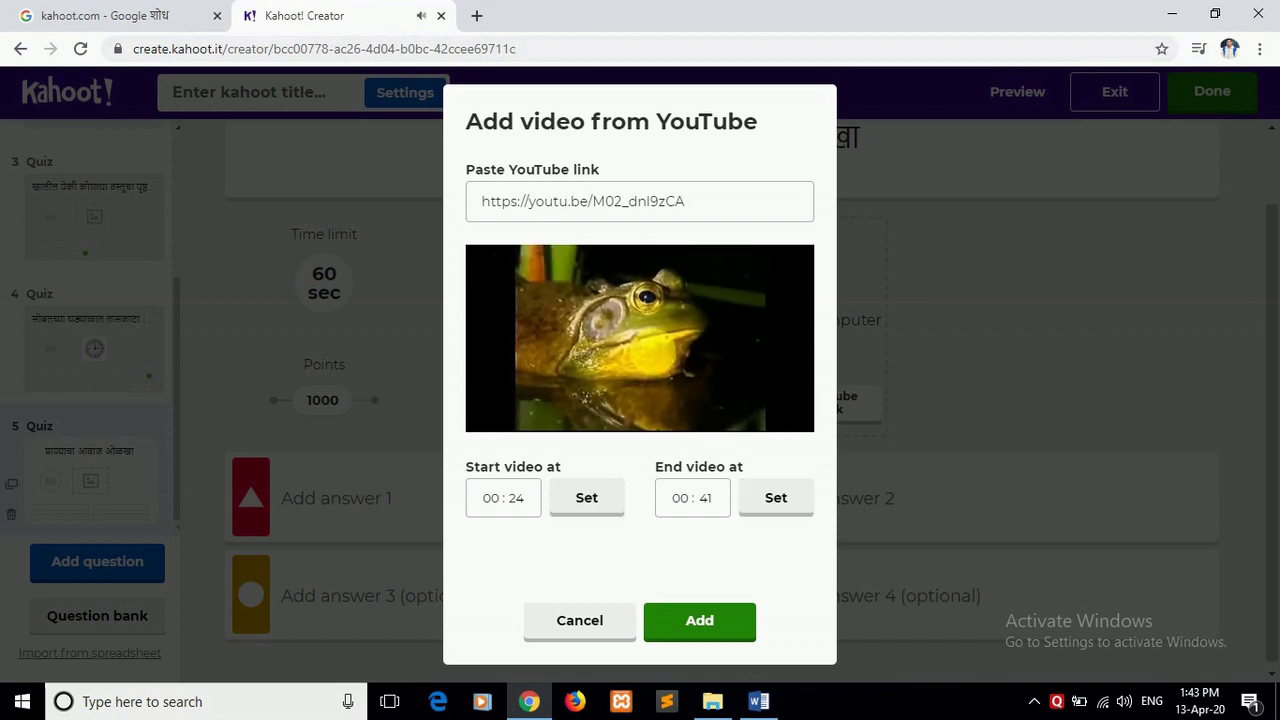
click(722, 625)
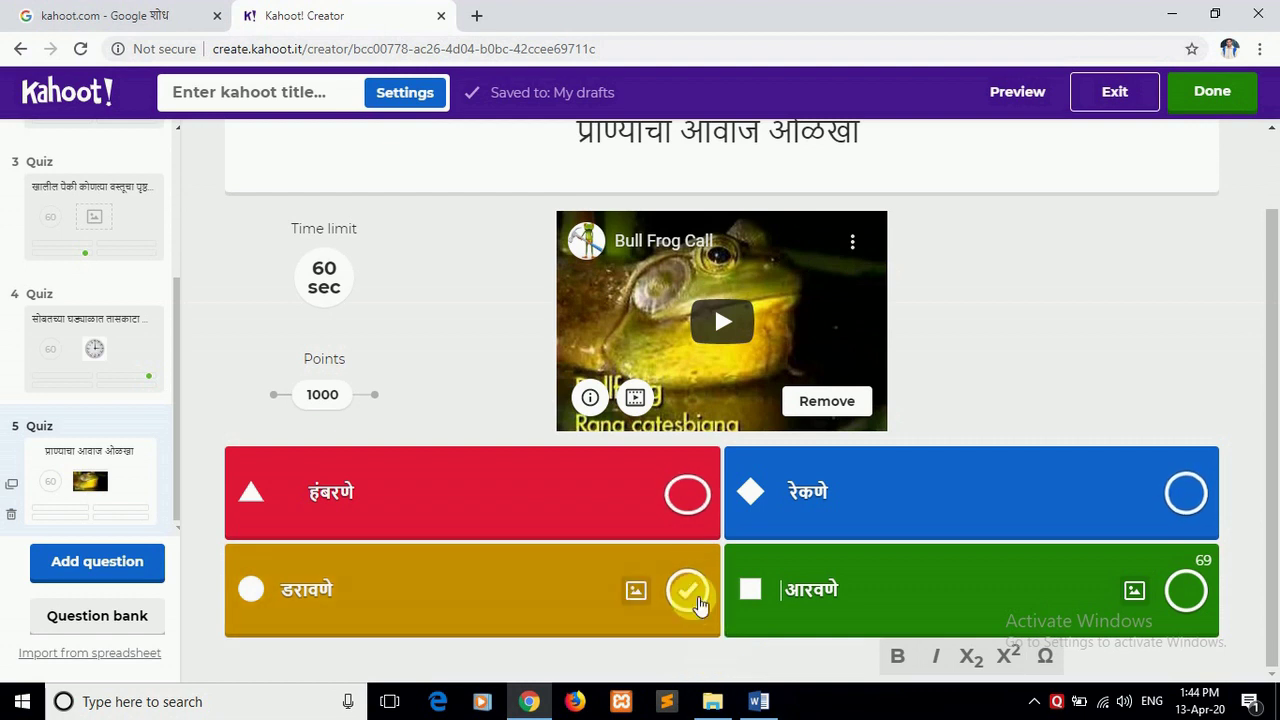
Mark डरावणे as the fifth question's correct answer and request a preview of the kahoot.
click(697, 593)
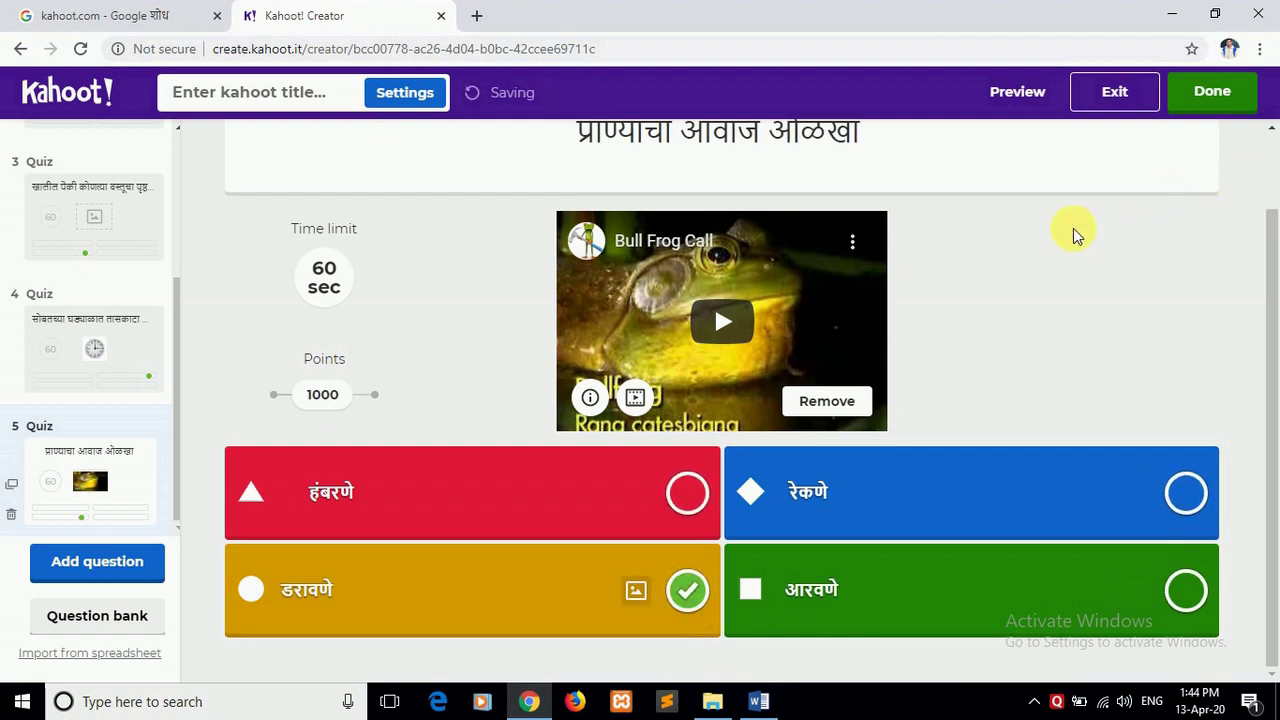
click(1020, 93)
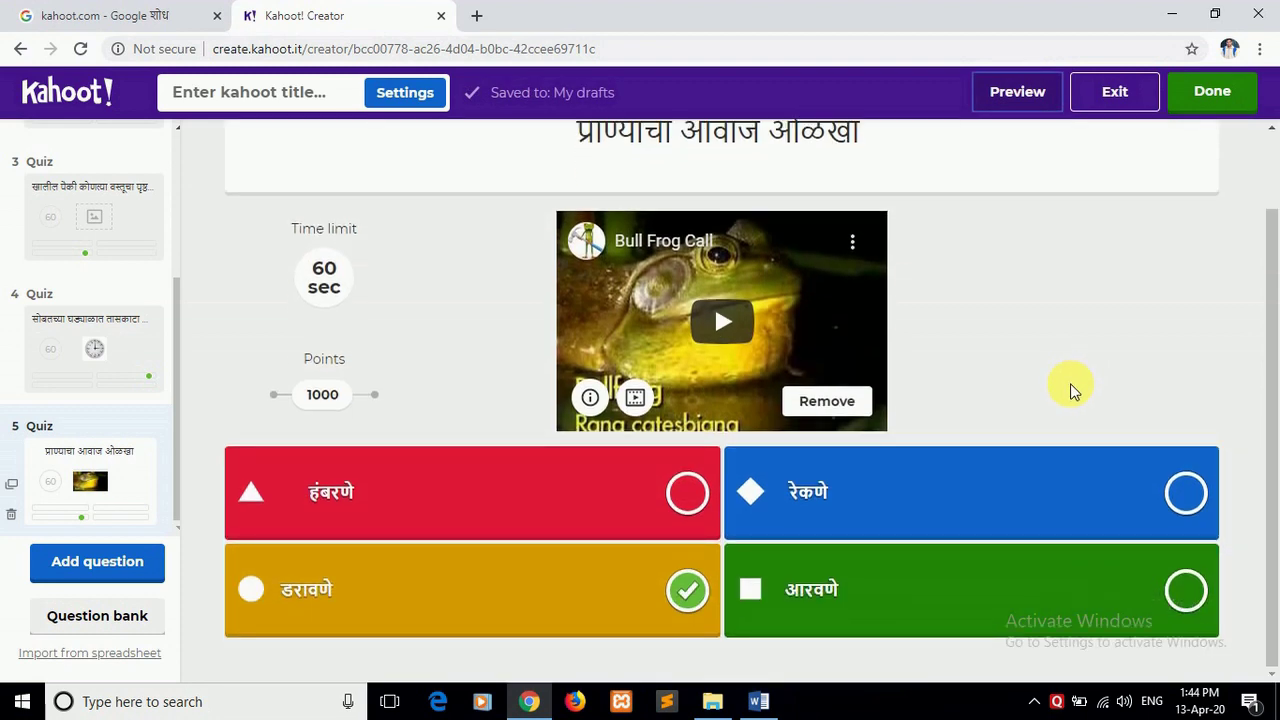
Finish editing the kahoot and paste सातत्यपूर्ण सर्वंकष मूल्यमापन as its title.
click(1214, 95)
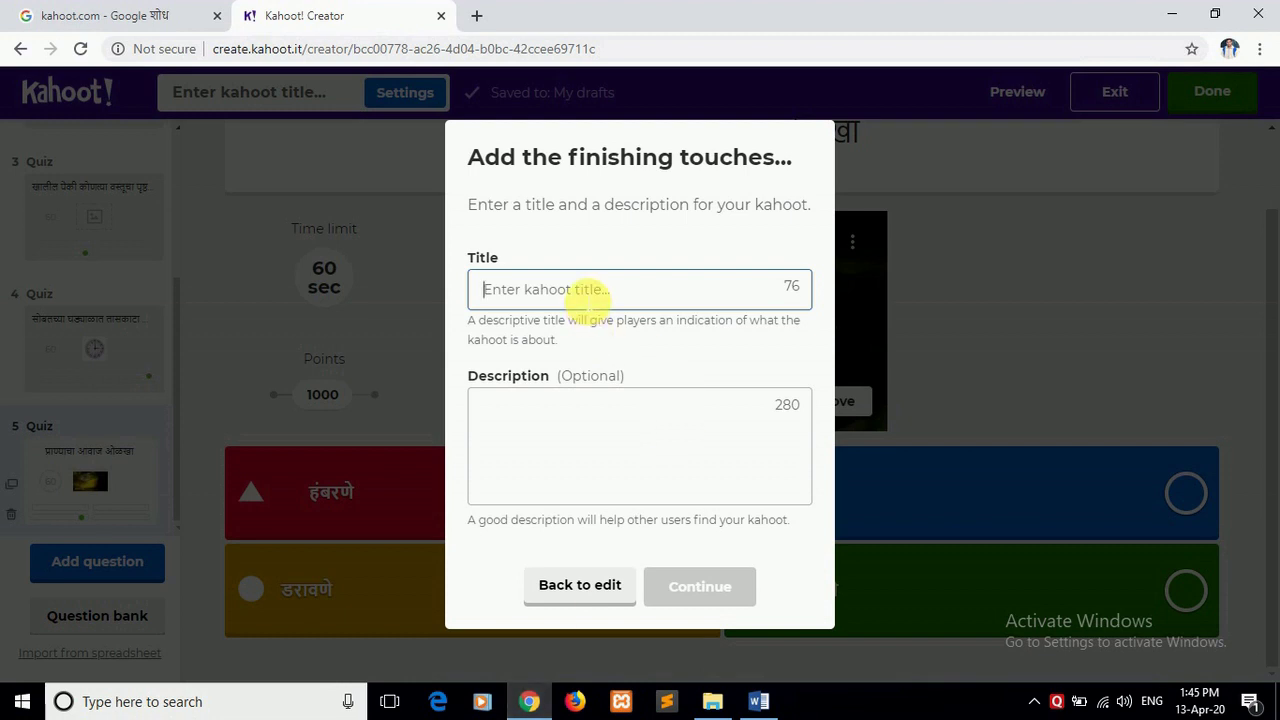
key(ctrl+v)
Copy the line with विषय, इयत्ता and दिनांक from the Word document into the kahoot's description and complete the kahoot.
click(589, 430)
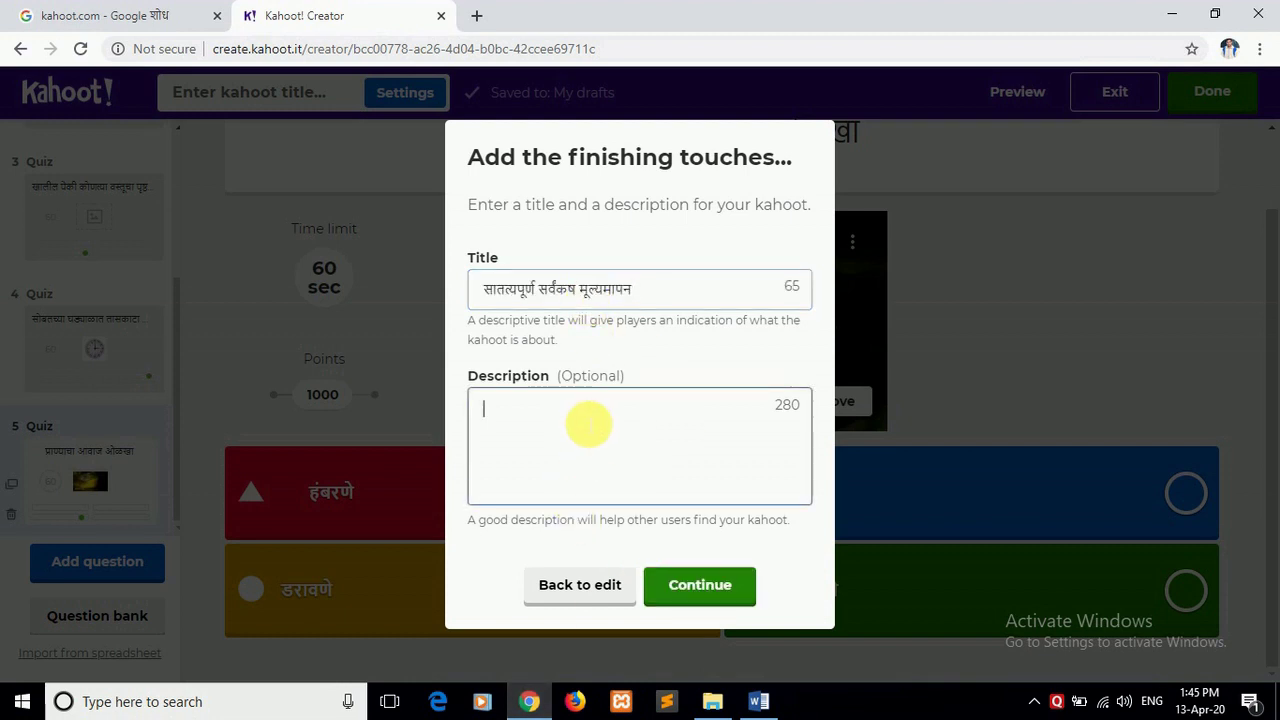
click(759, 701)
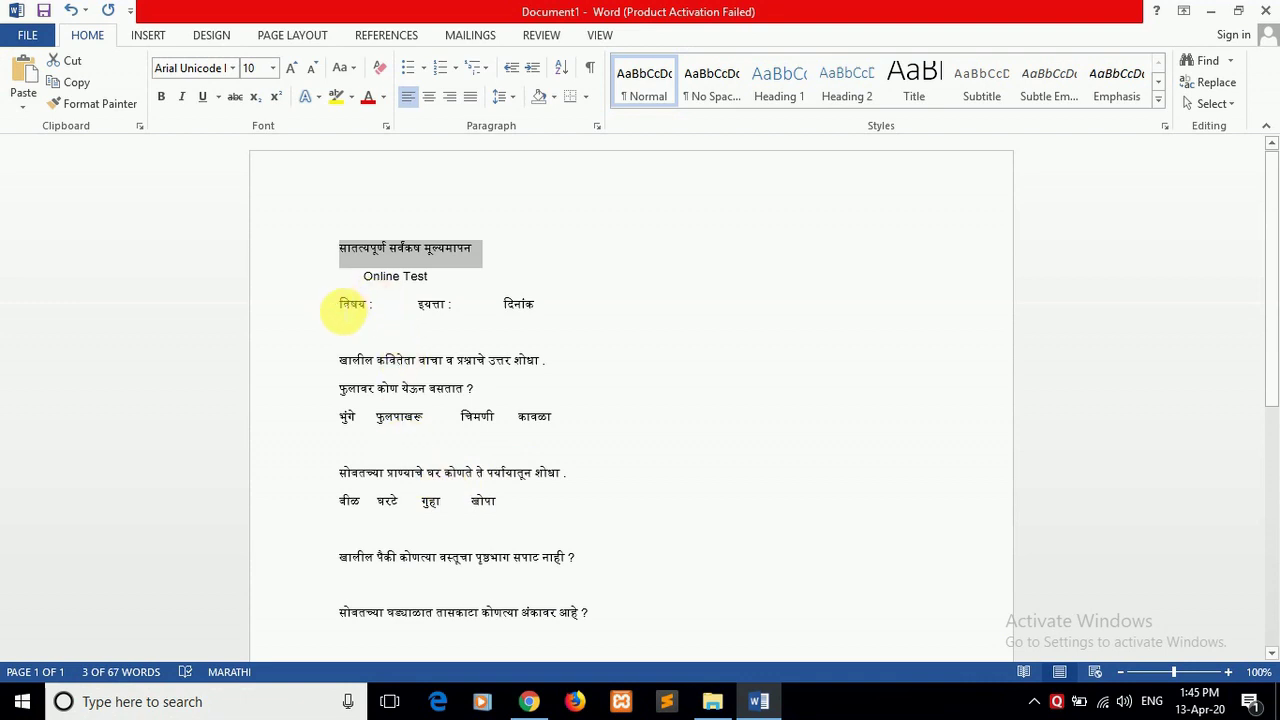
drag(341, 305, 545, 308)
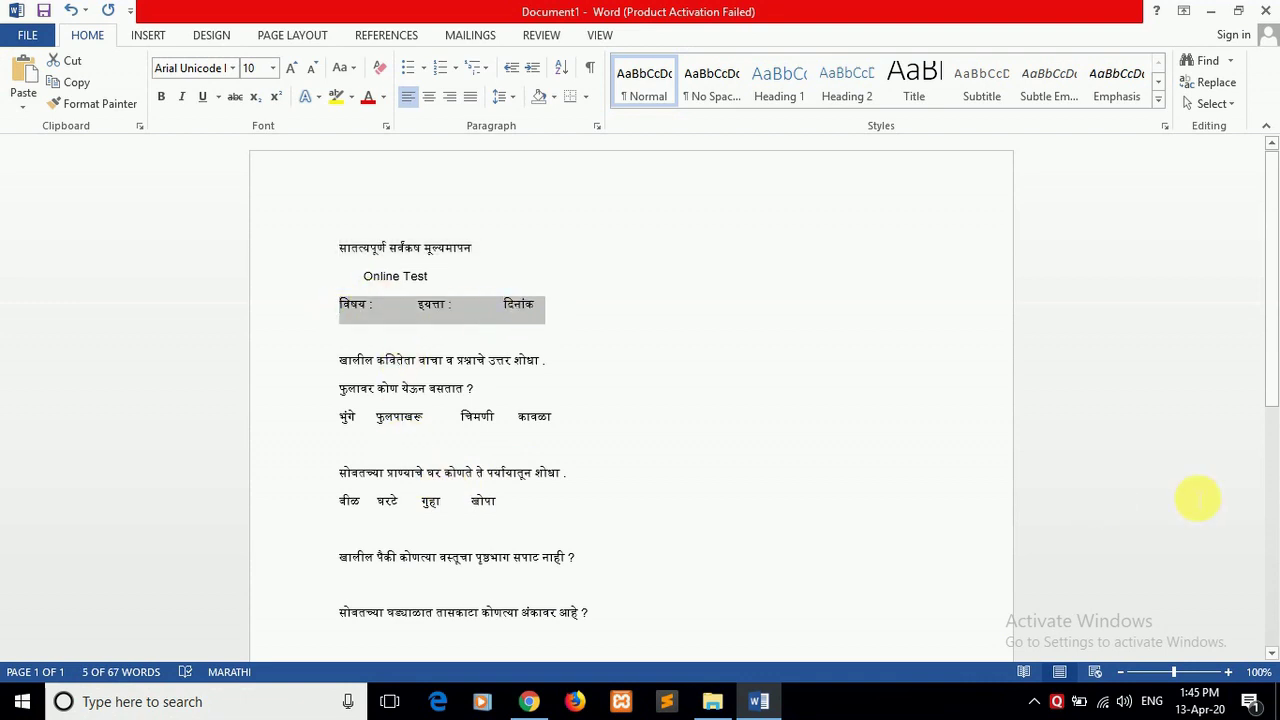
click(531, 704)
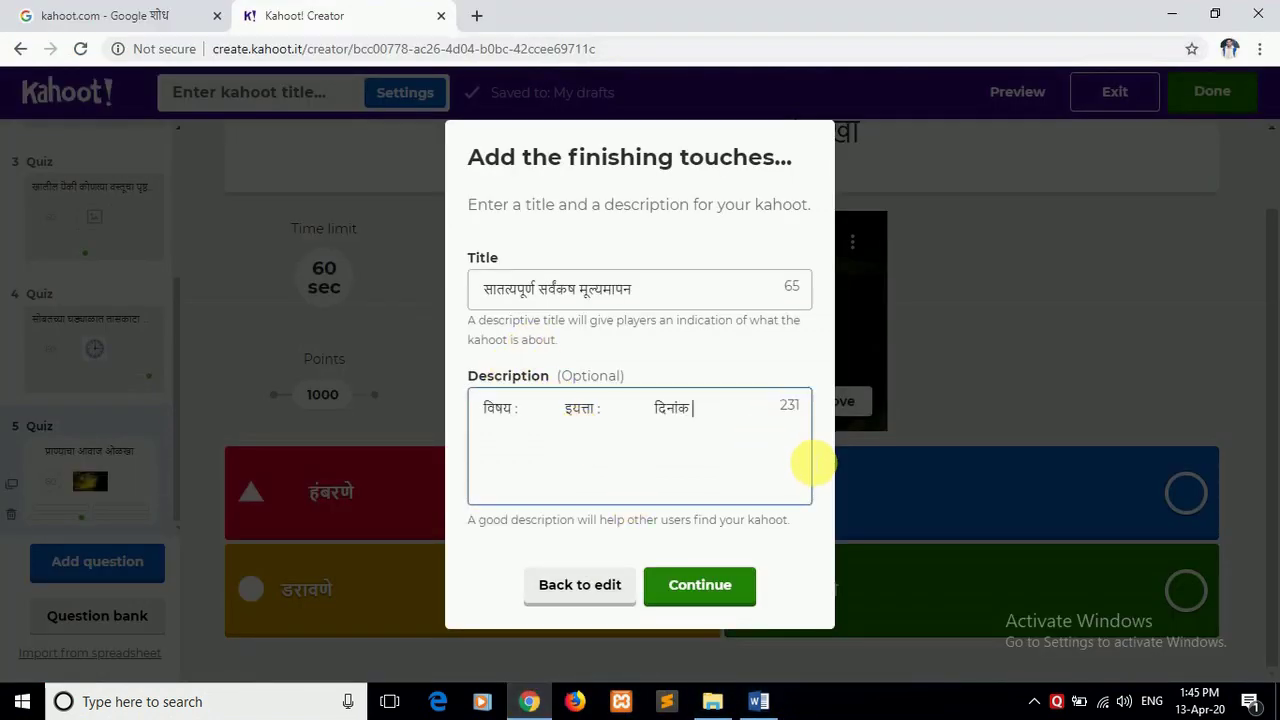
click(708, 594)
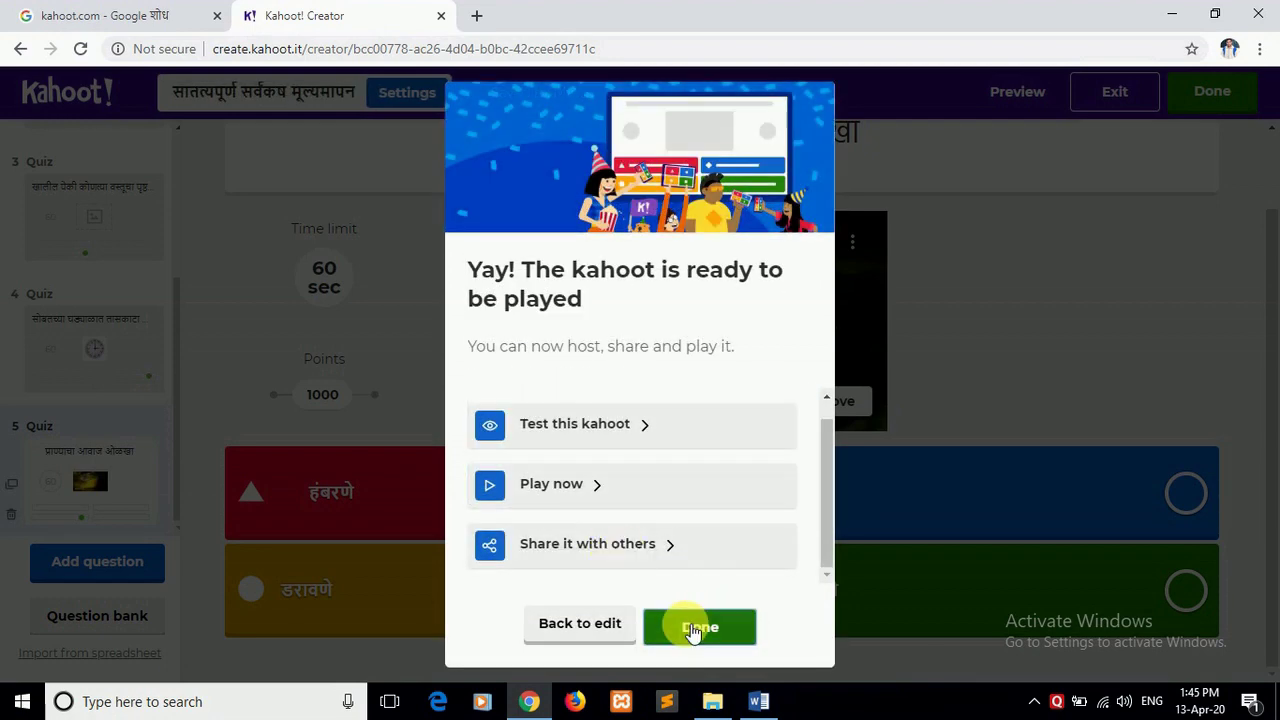
click(694, 630)
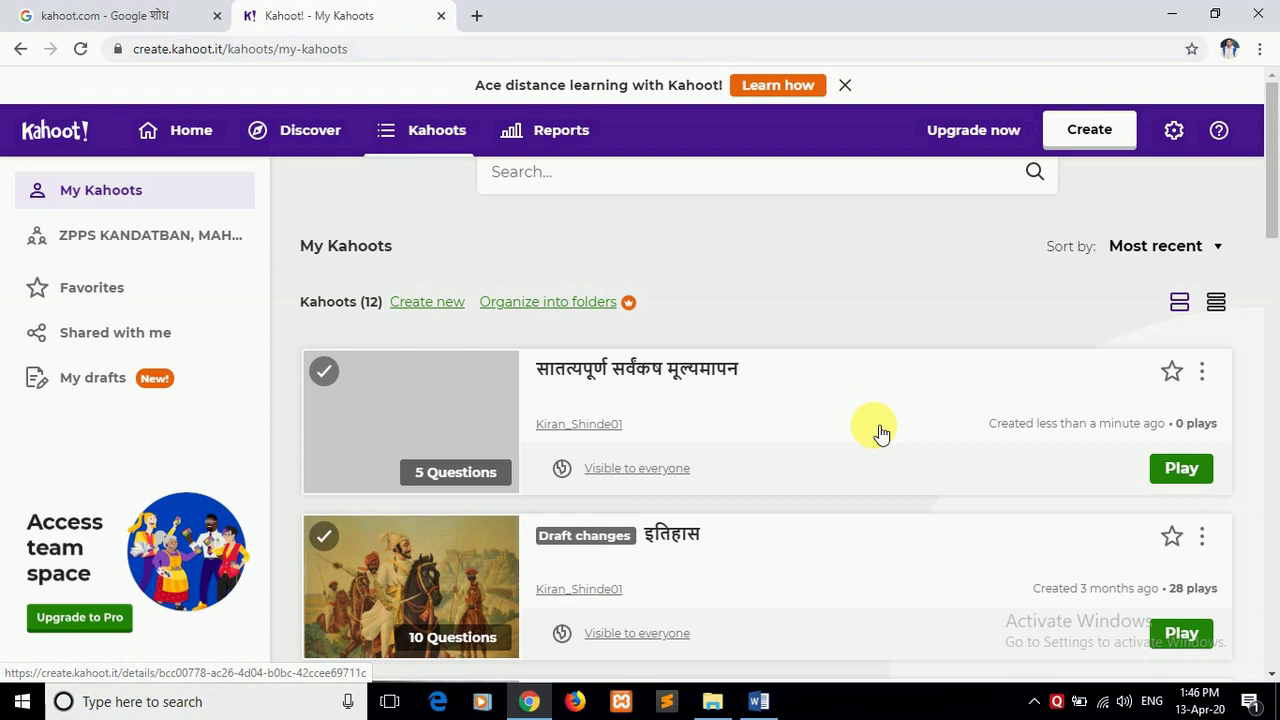
click(1203, 372)
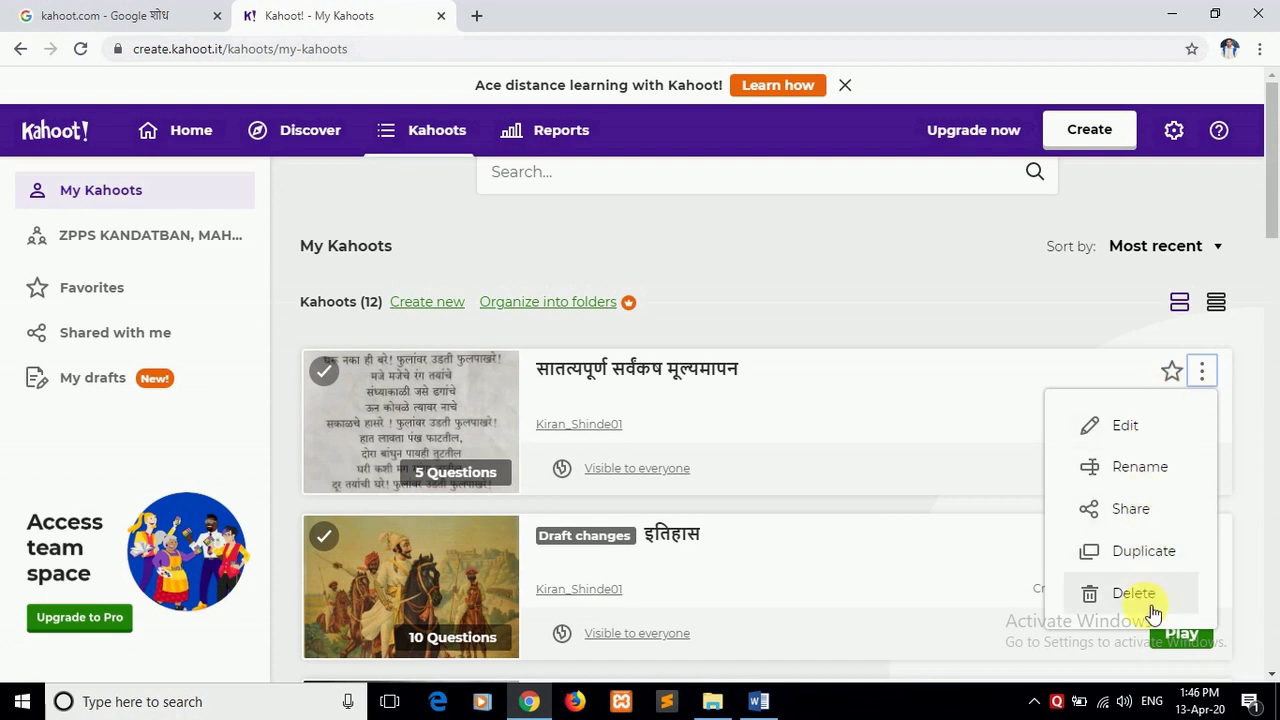
click(985, 432)
Assign the सातत्यपूर्ण सर्वंकष मूल्यमापन kahoot as a self-paced challenge due Tue 14 Apr and copy its challenge link.
click(1190, 476)
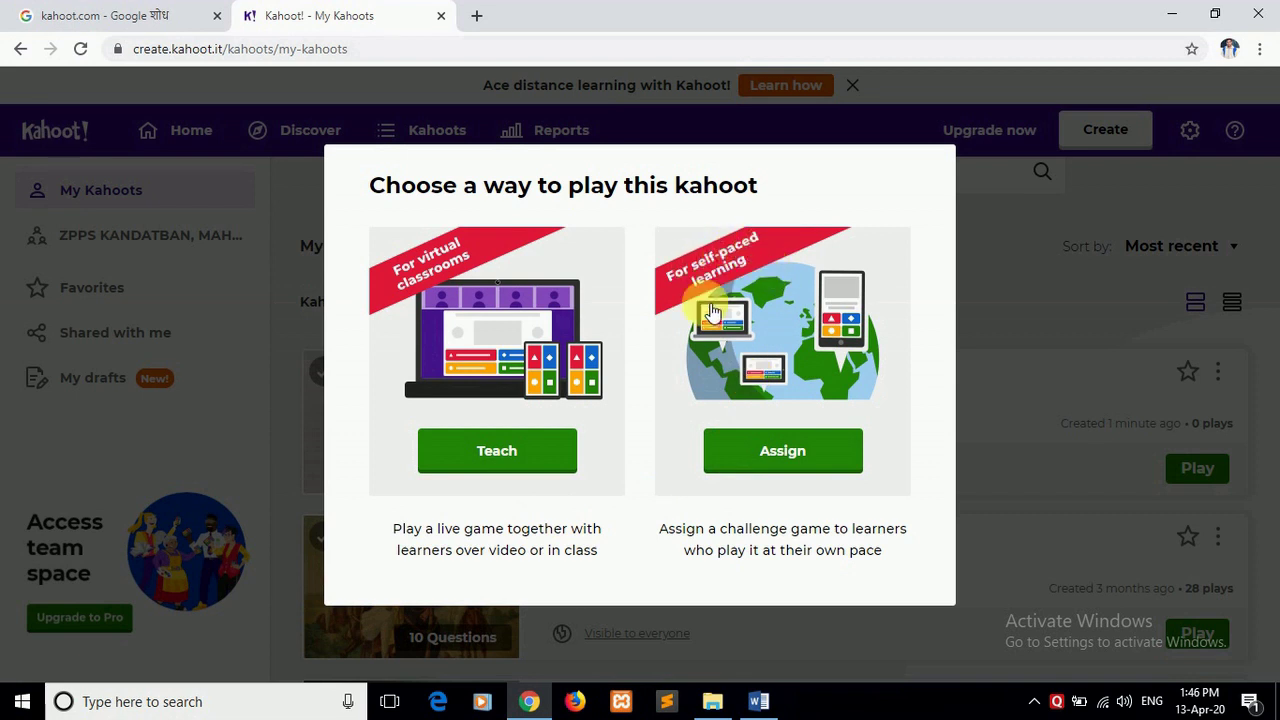
click(808, 476)
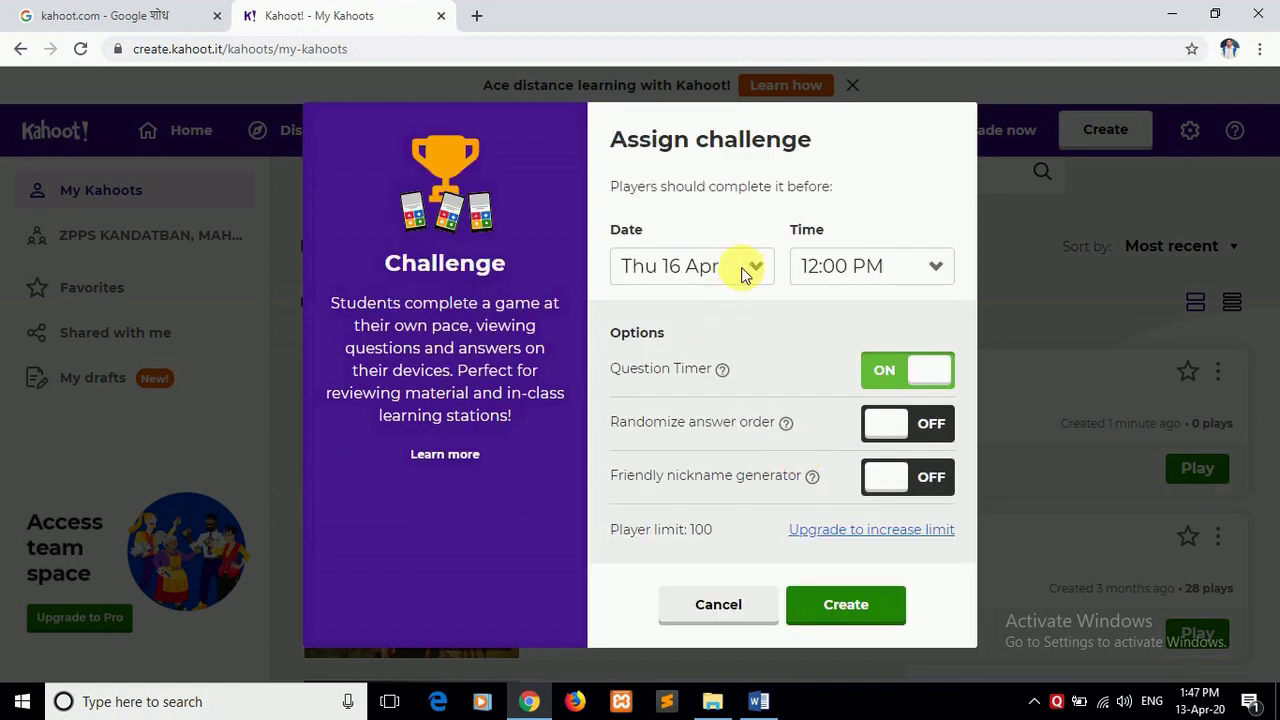
click(757, 266)
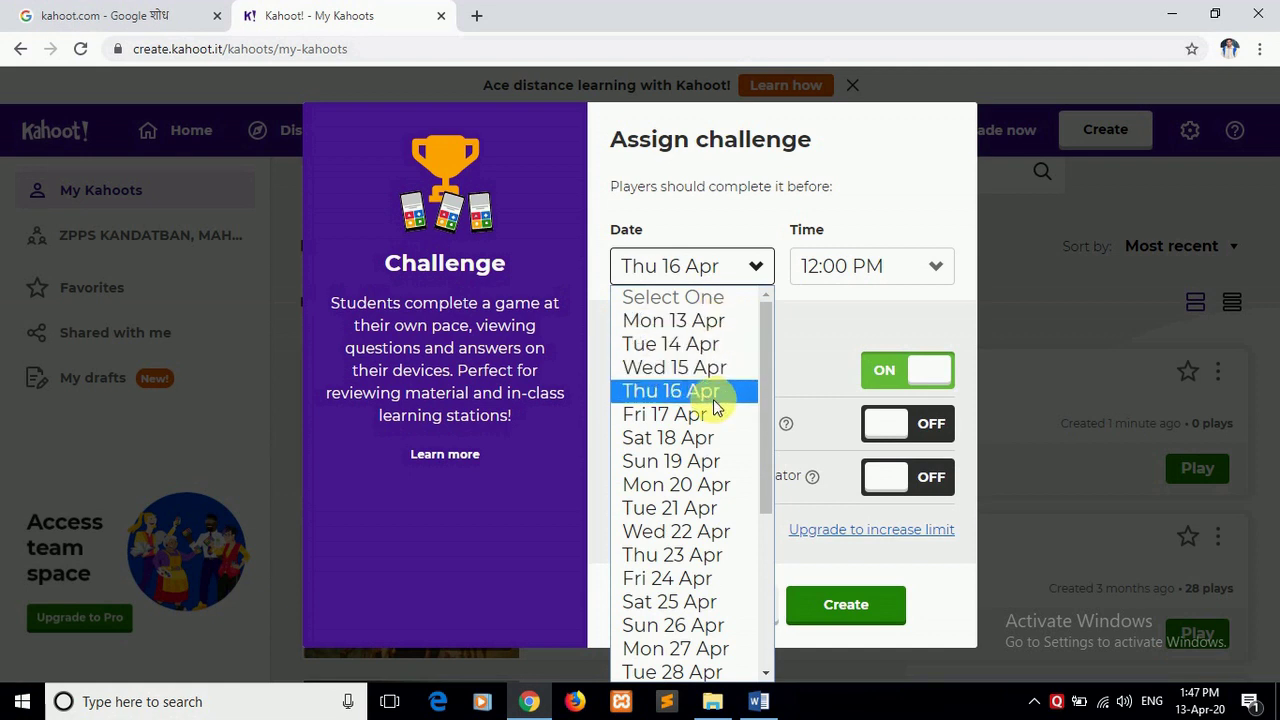
click(716, 344)
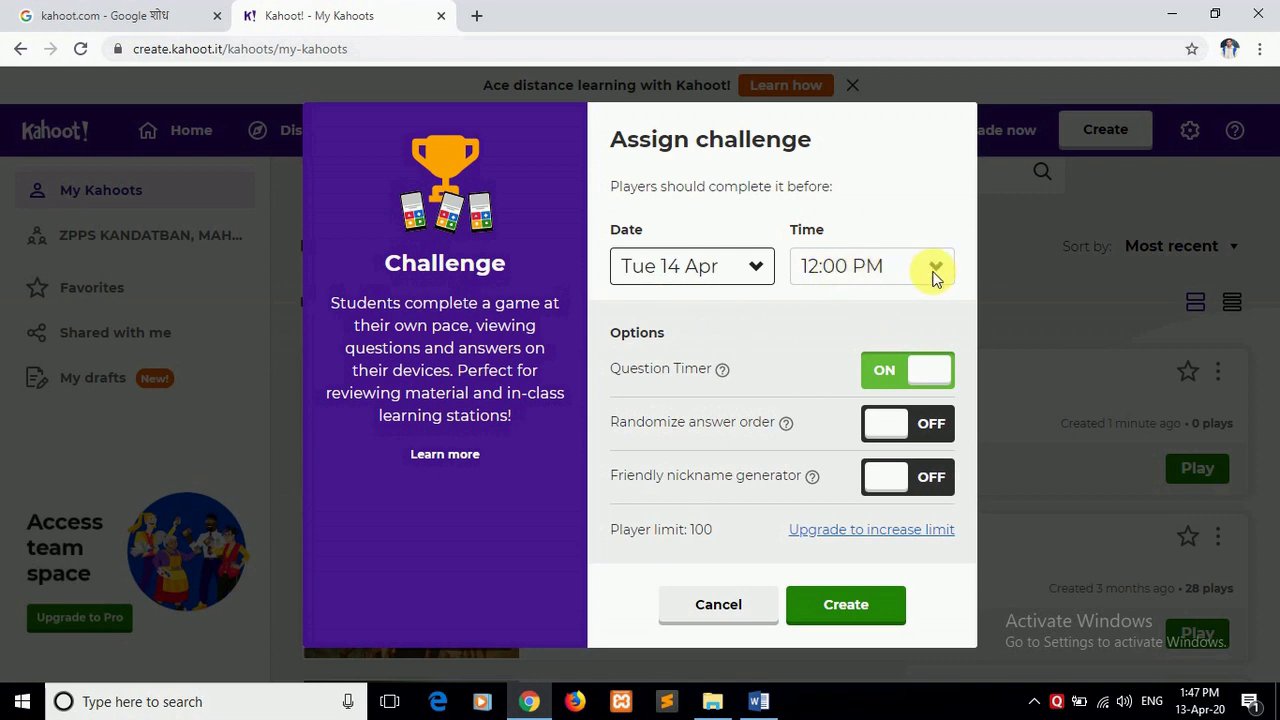
click(860, 604)
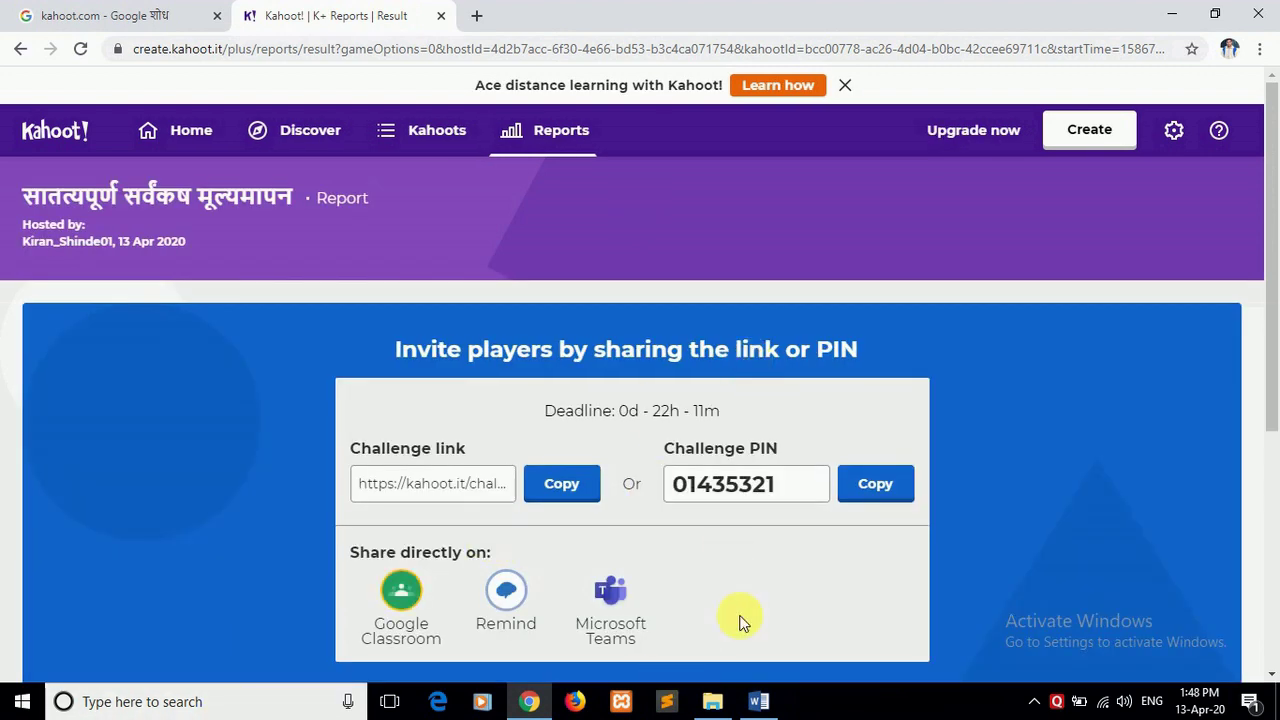
click(562, 484)
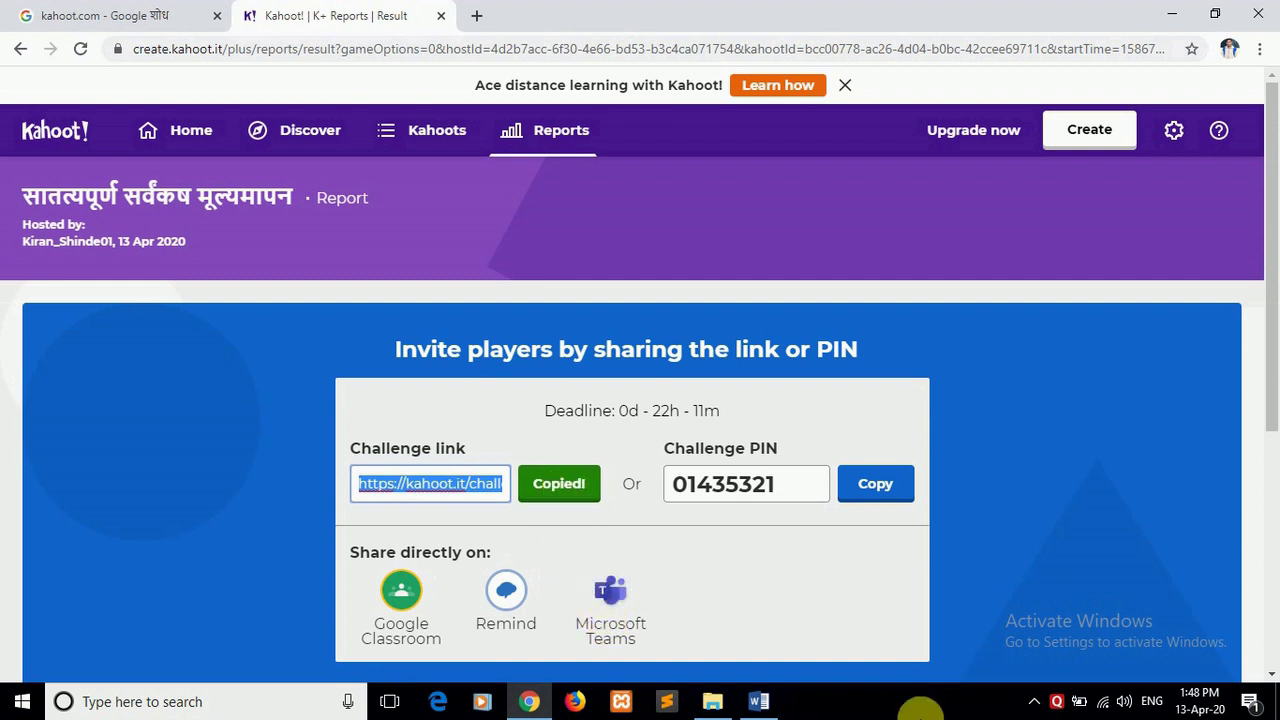
Find WhatsApp Web through a Google search in a new tab, open it and select a contact's chat.
click(478, 17)
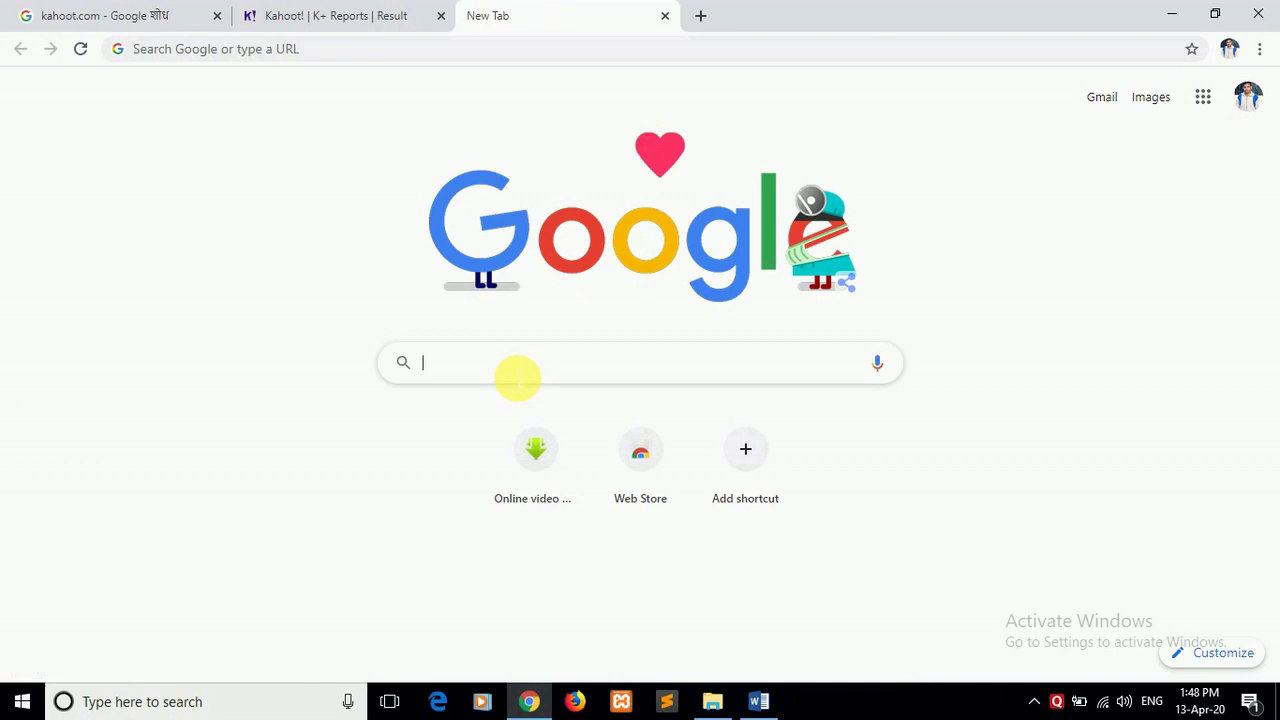
text(WHATS)
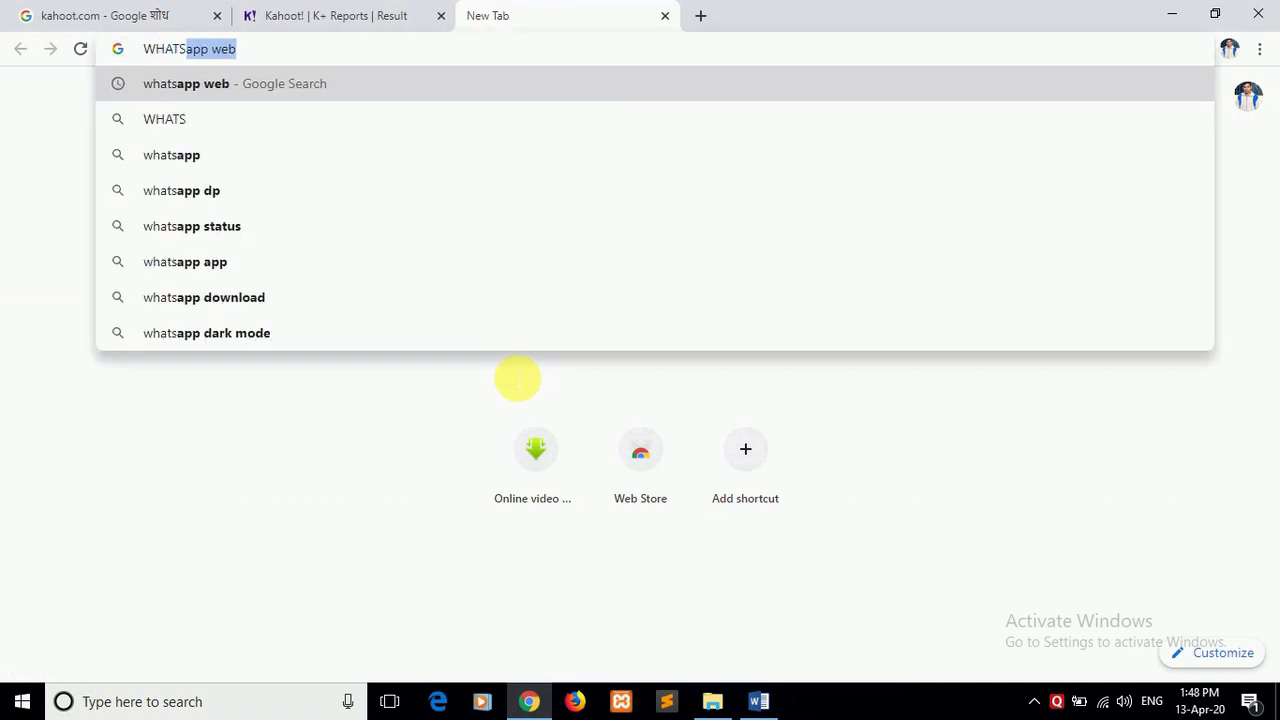
click(316, 88)
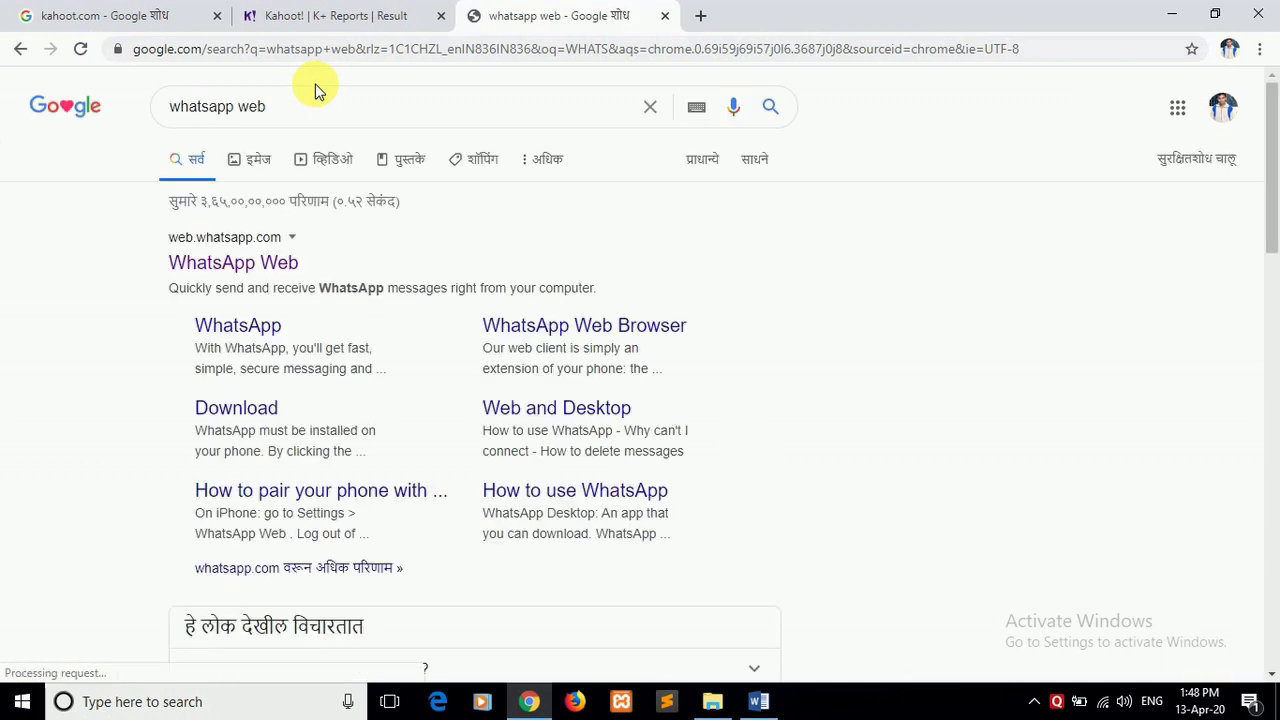
click(233, 250)
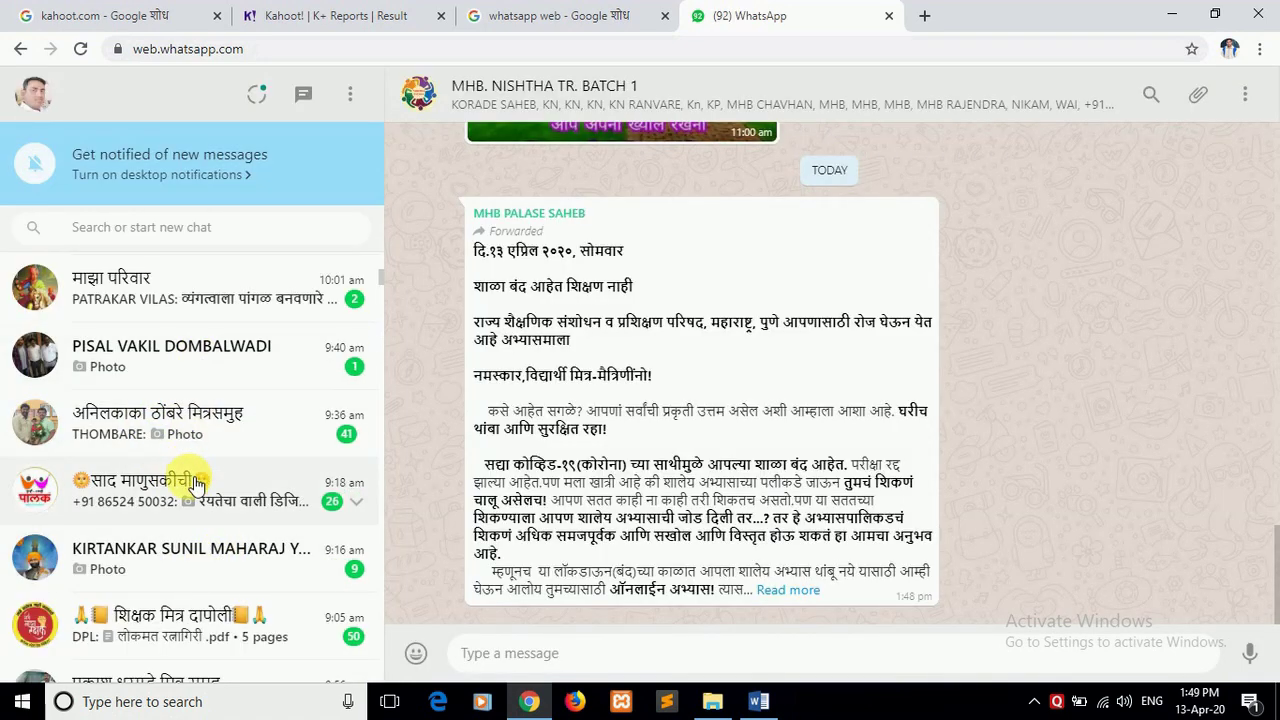
click(190, 370)
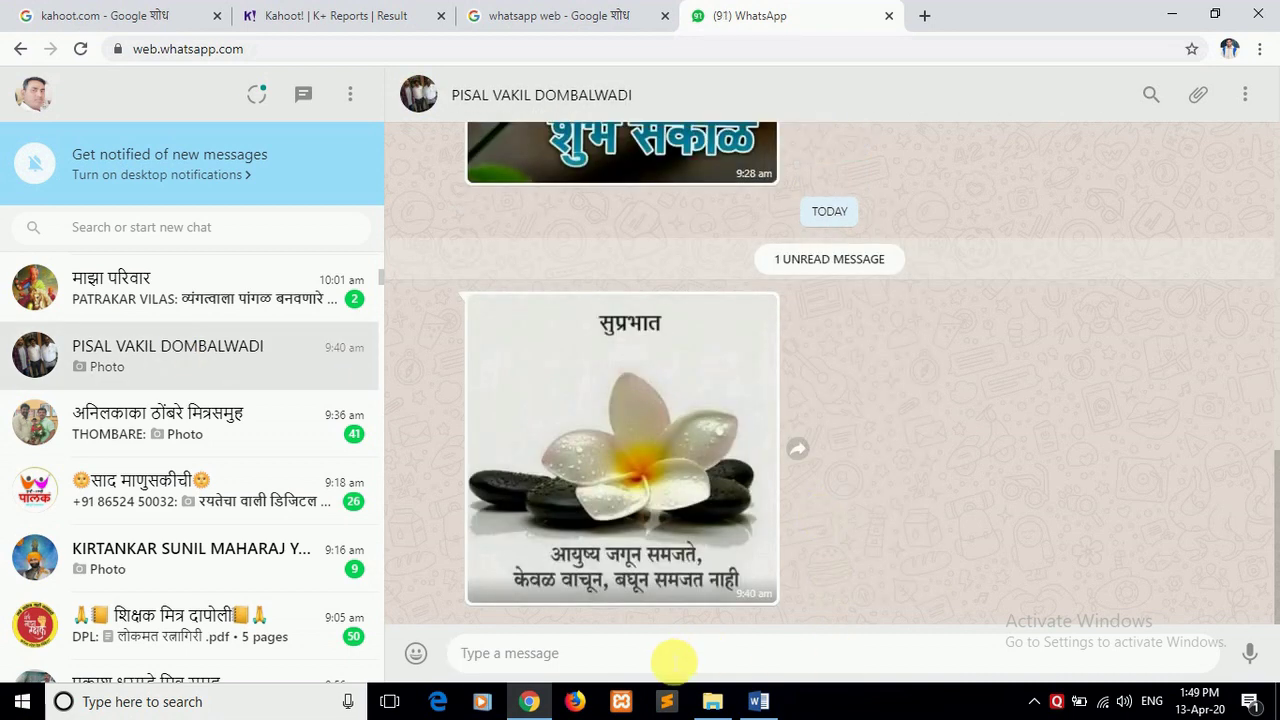
Send the copied challenge link in the contact's WhatsApp chat, and copy the challenge PIN from the Kahoot report and send it there too.
right_click(670, 656)
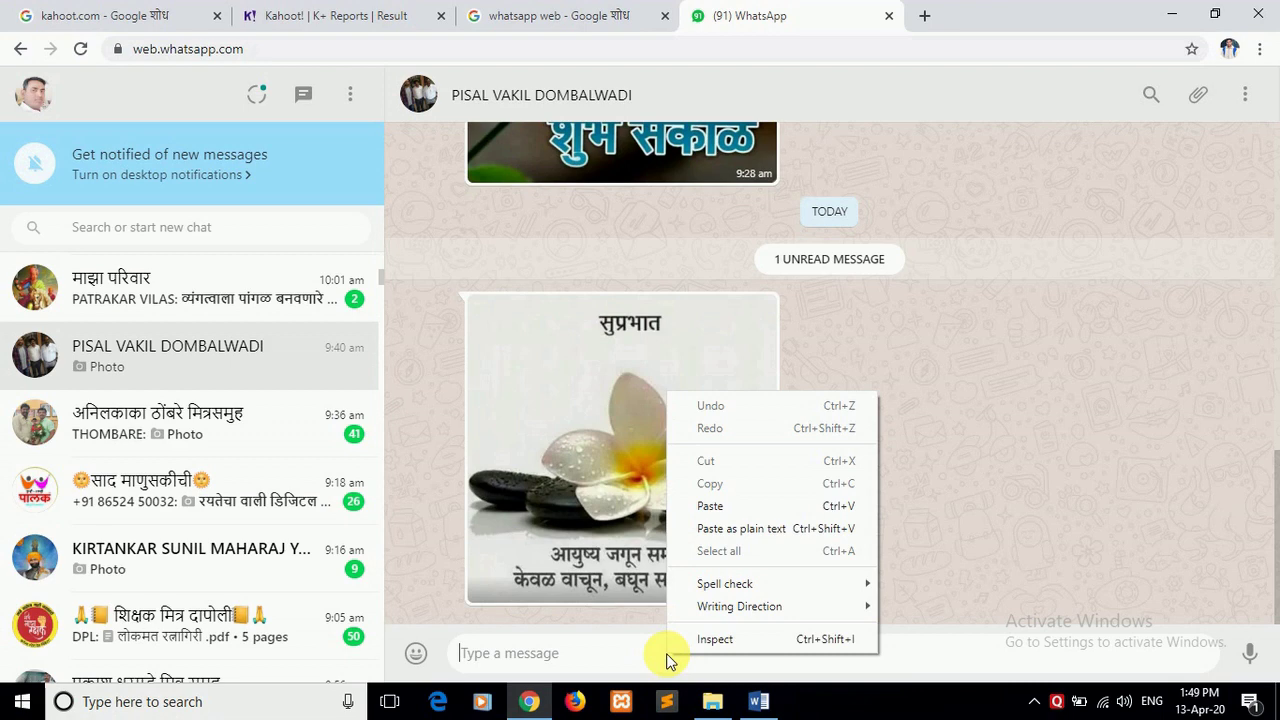
click(721, 505)
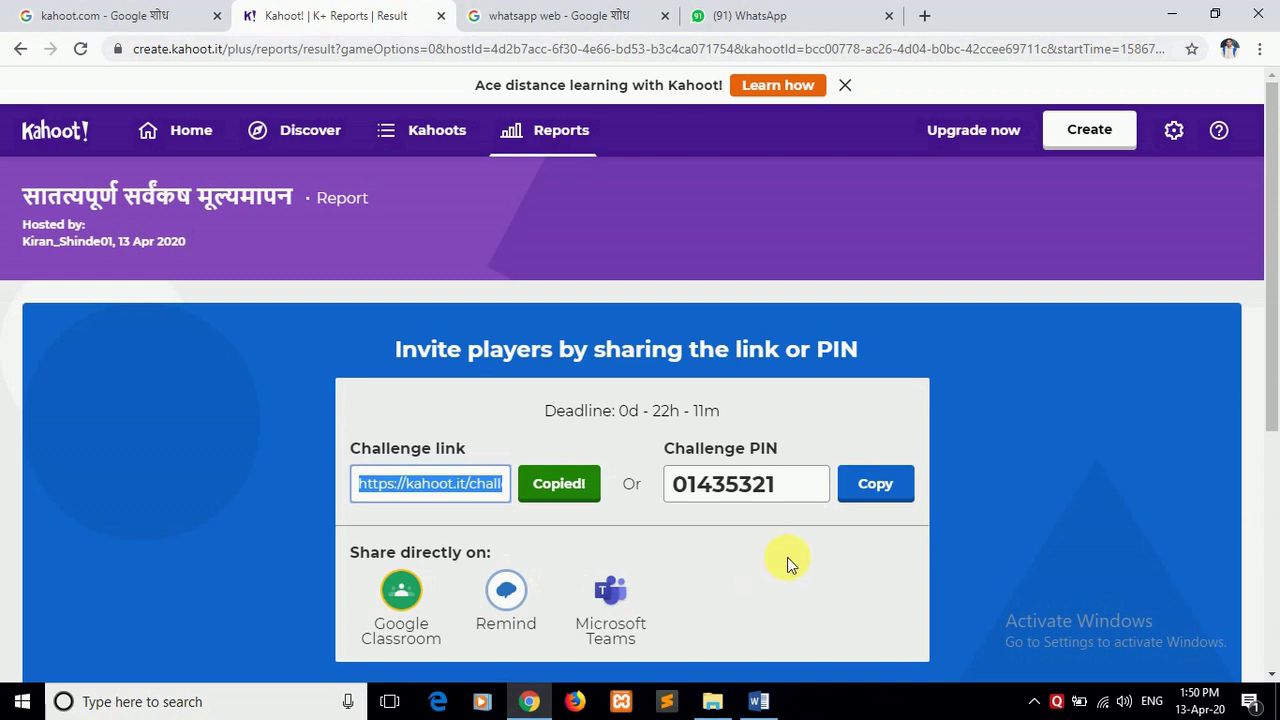
click(888, 484)
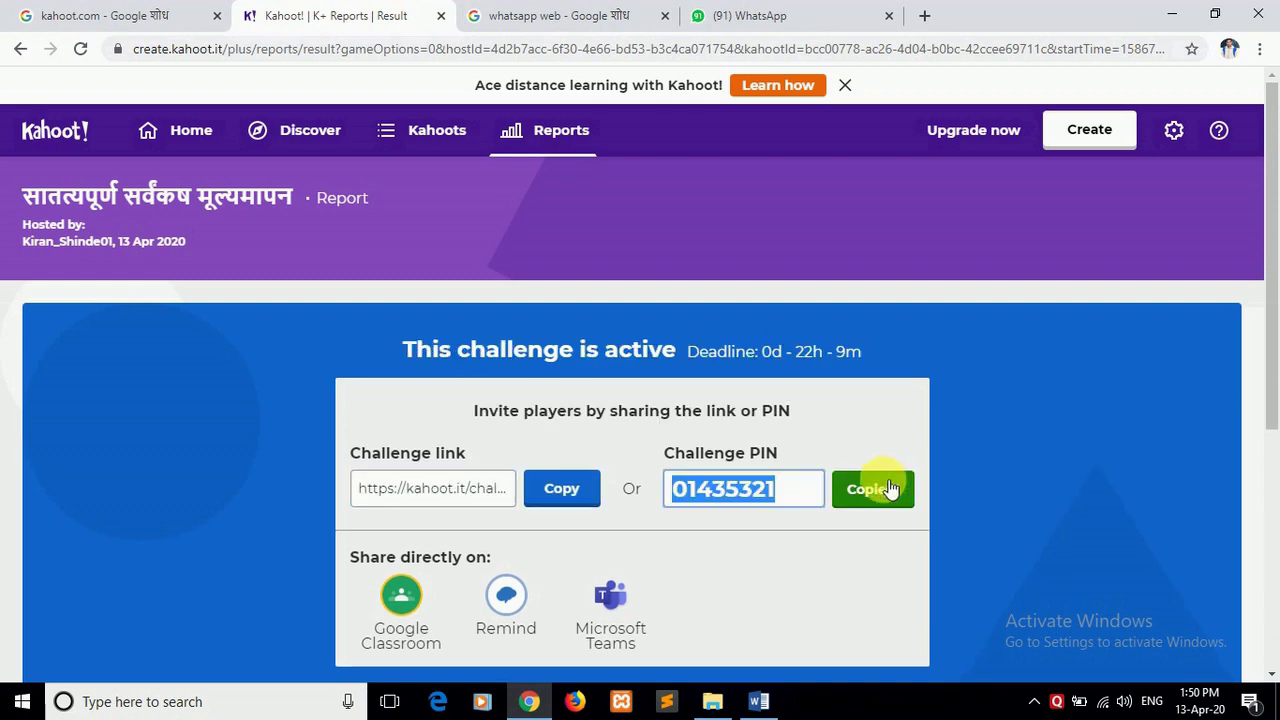
click(738, 20)
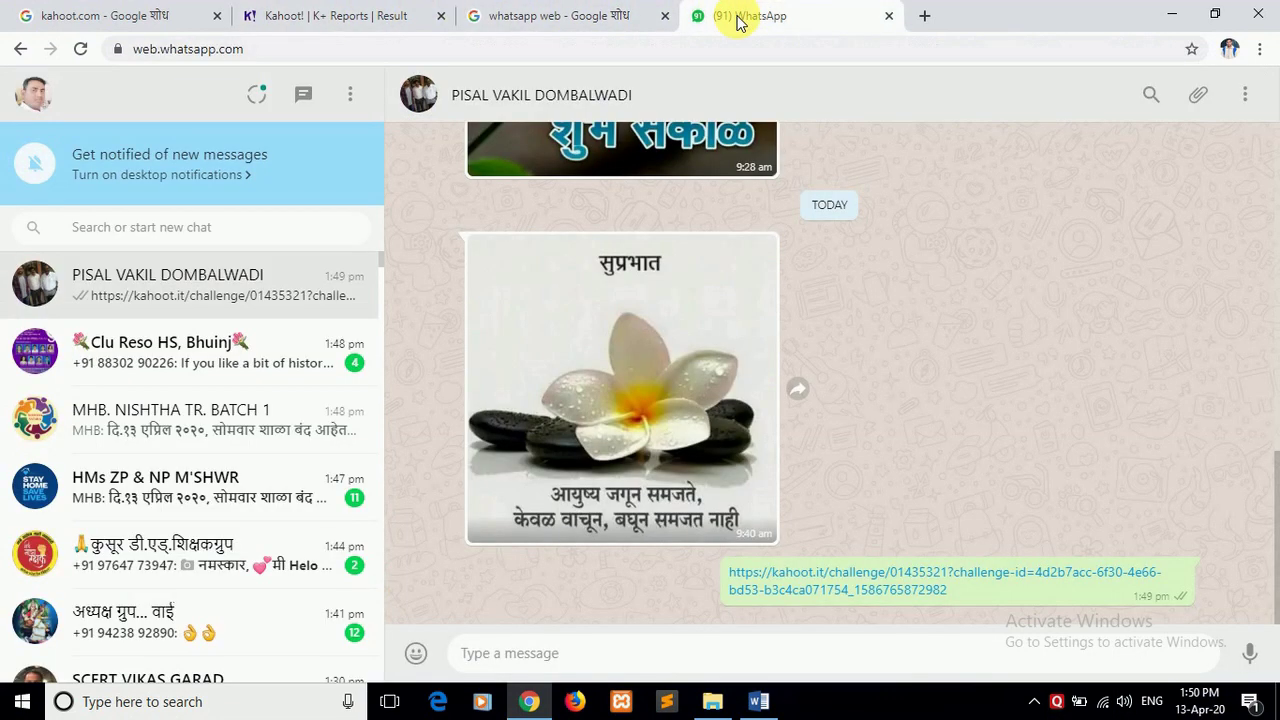
click(600, 650)
right_click(583, 660)
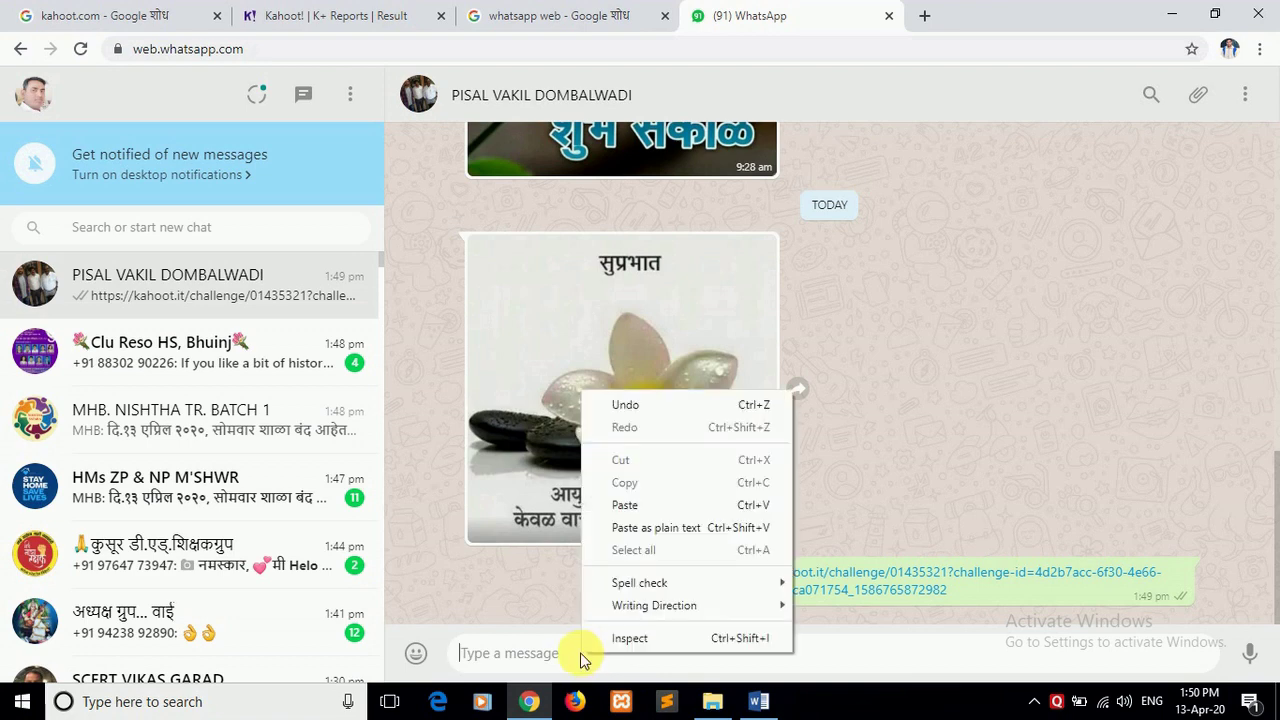
click(655, 505)
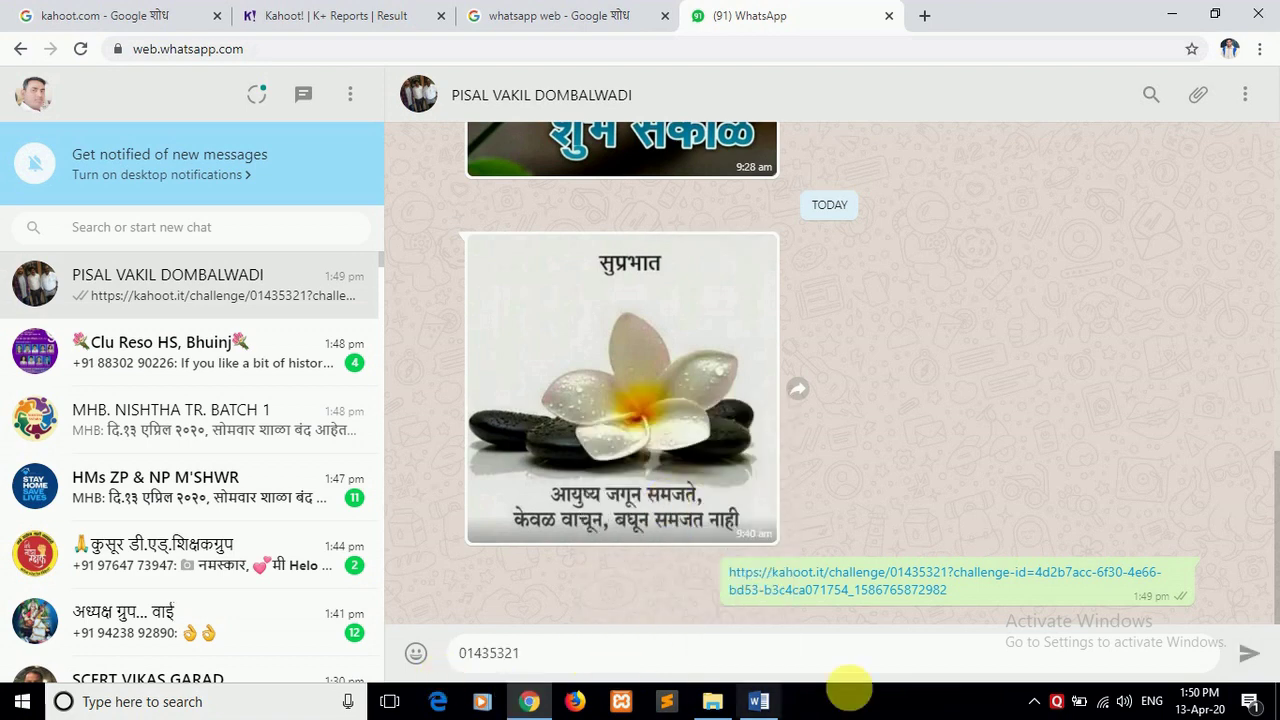
click(1250, 655)
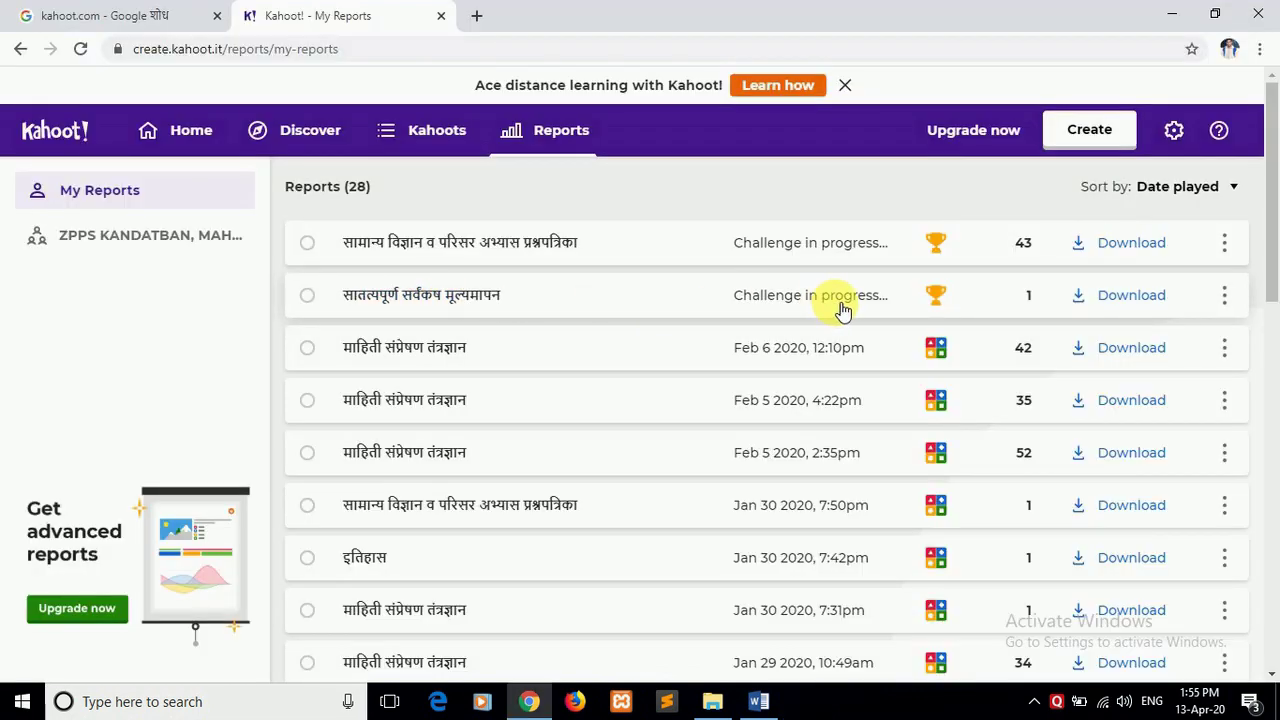
Download the सातत्यपूर्ण सर्वंकष मूल्यमापन report from Kahoot's My Reports and open the spreadsheet in Excel.
click(1120, 297)
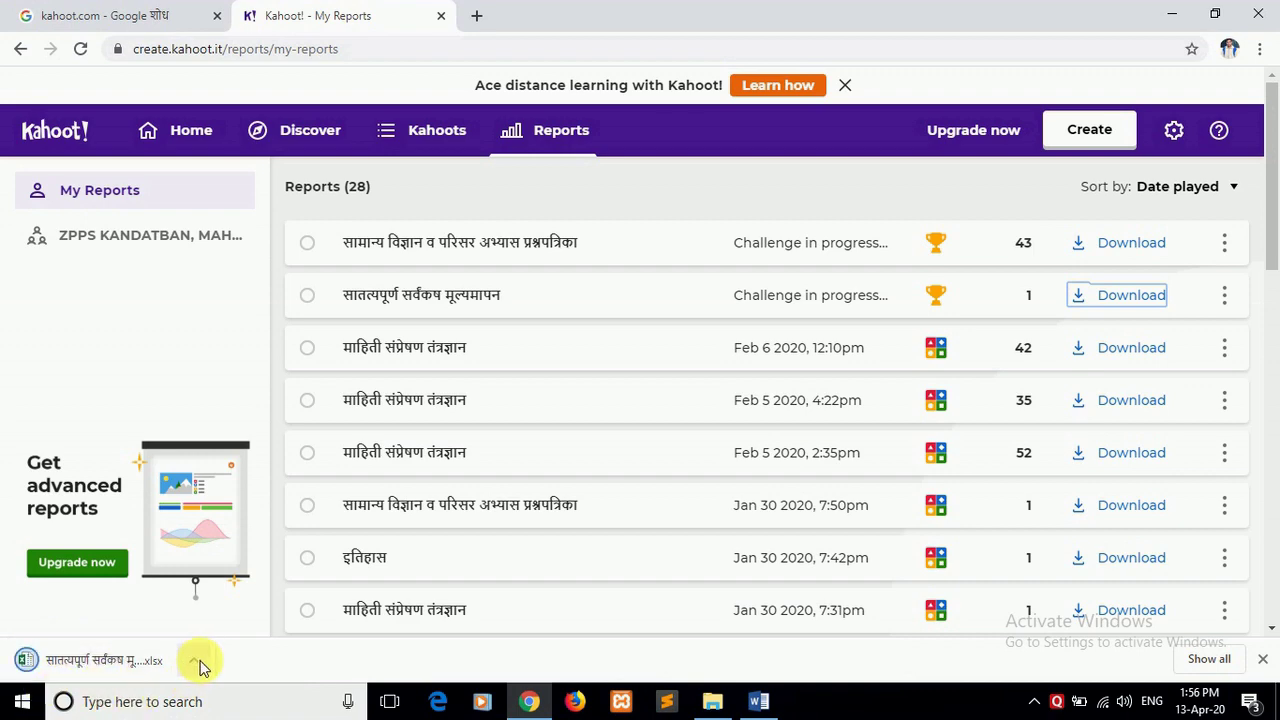
click(196, 661)
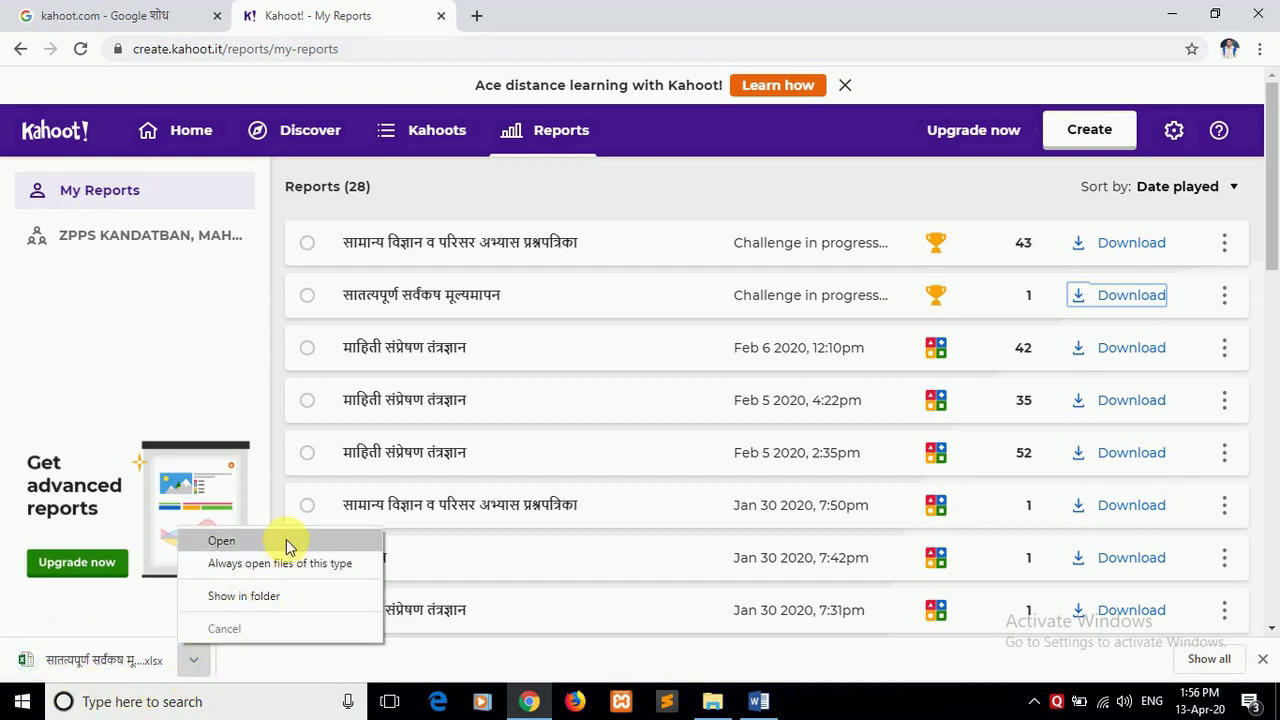
click(222, 541)
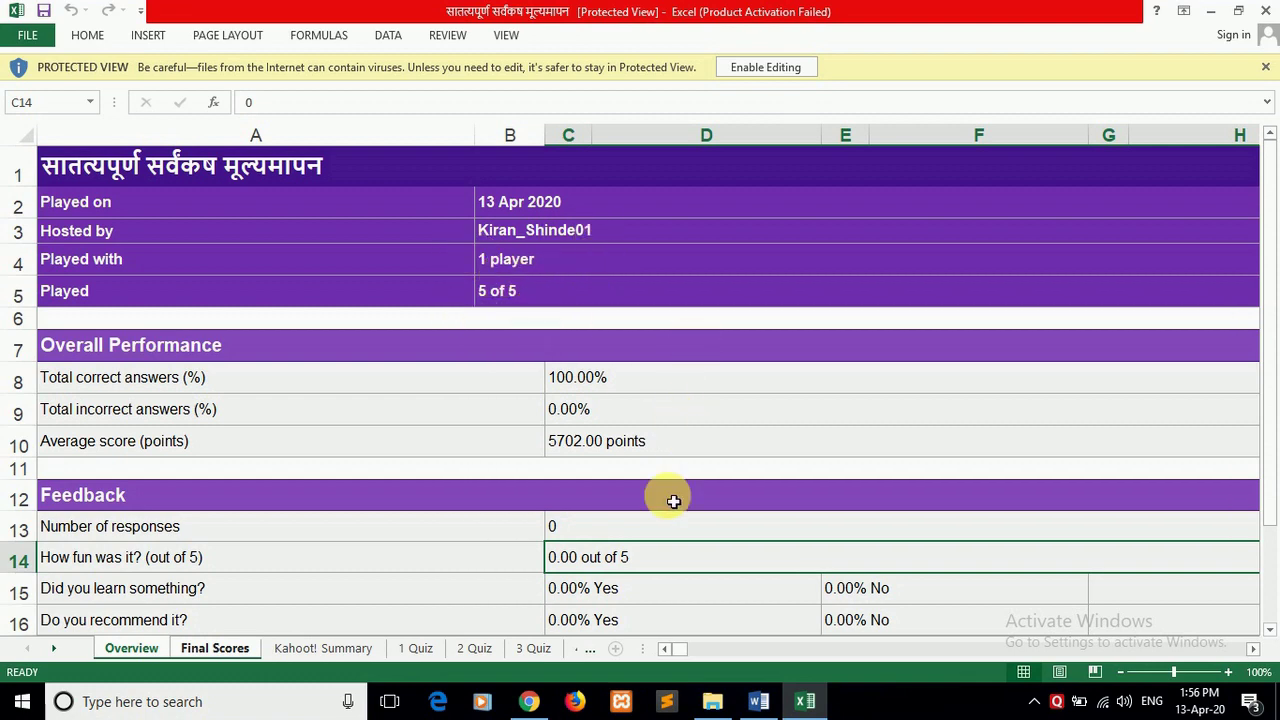
Examine the report's overall performance and feedback, the Kahoot! Summary, the results of quiz questions 1 to 5 and the RawReportData Data sheet.
scroll(680, 525, down, 2)
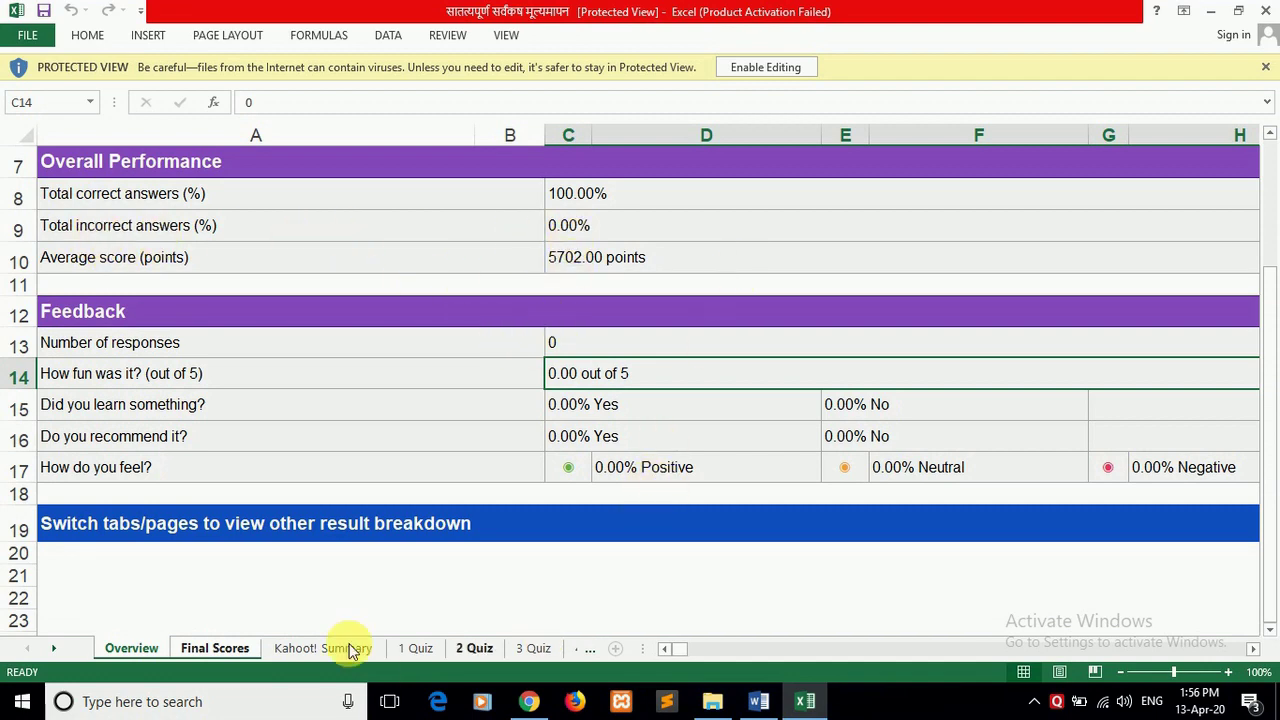
click(296, 646)
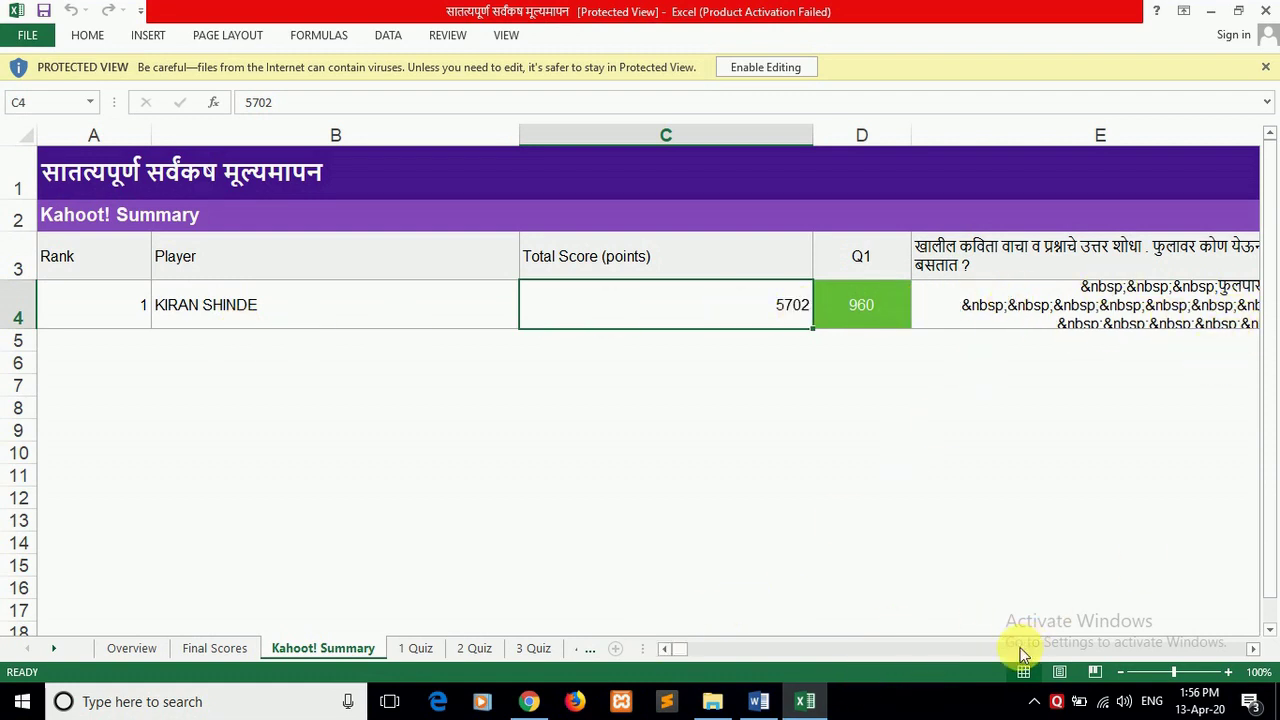
click(411, 651)
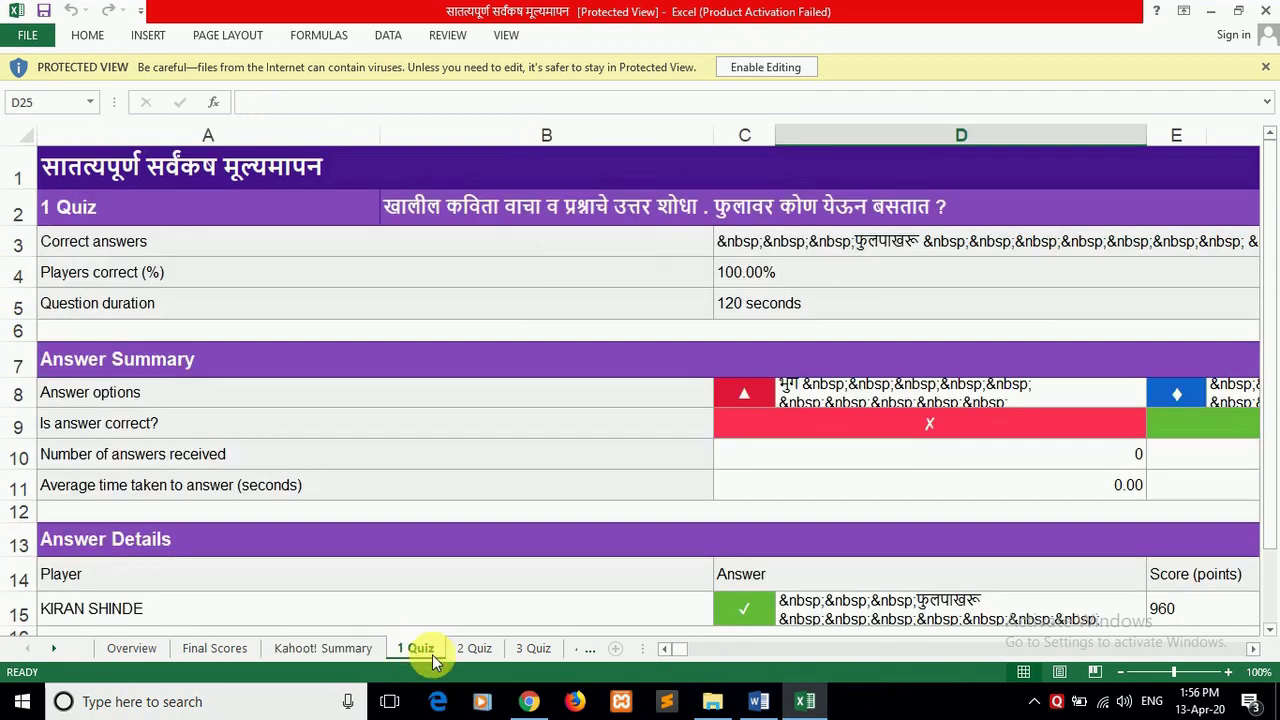
click(489, 647)
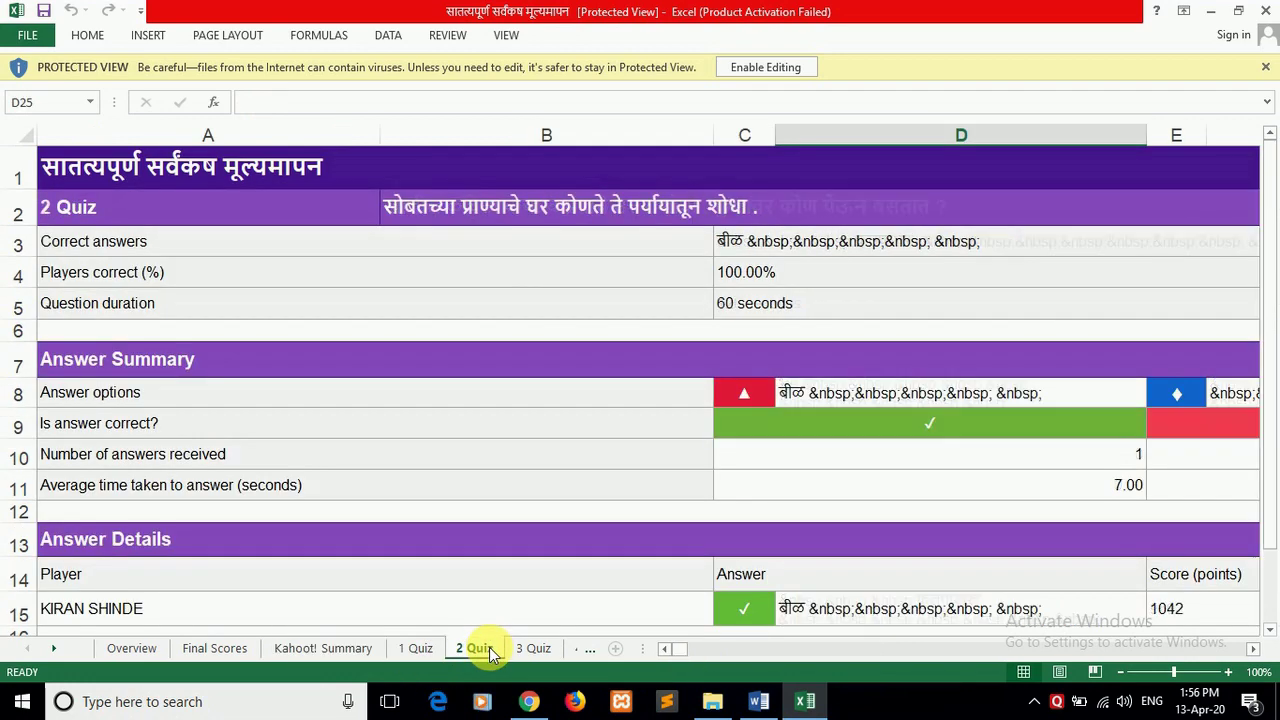
click(539, 650)
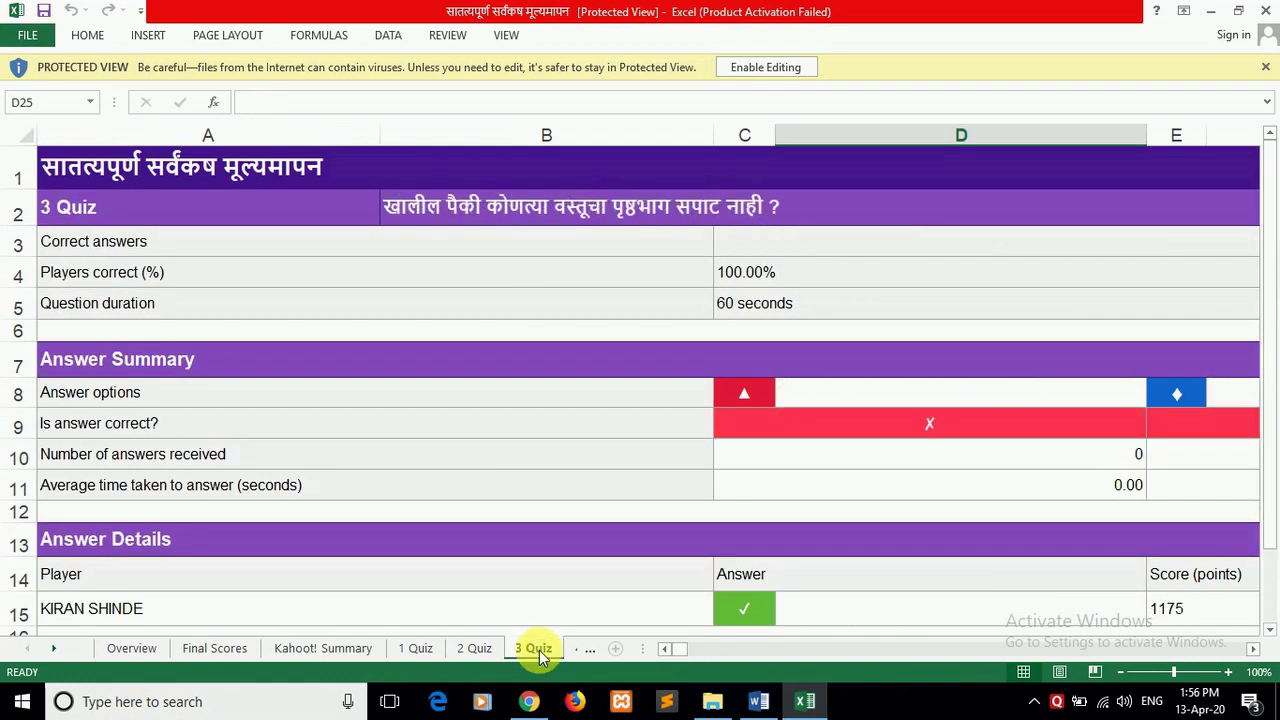
click(594, 652)
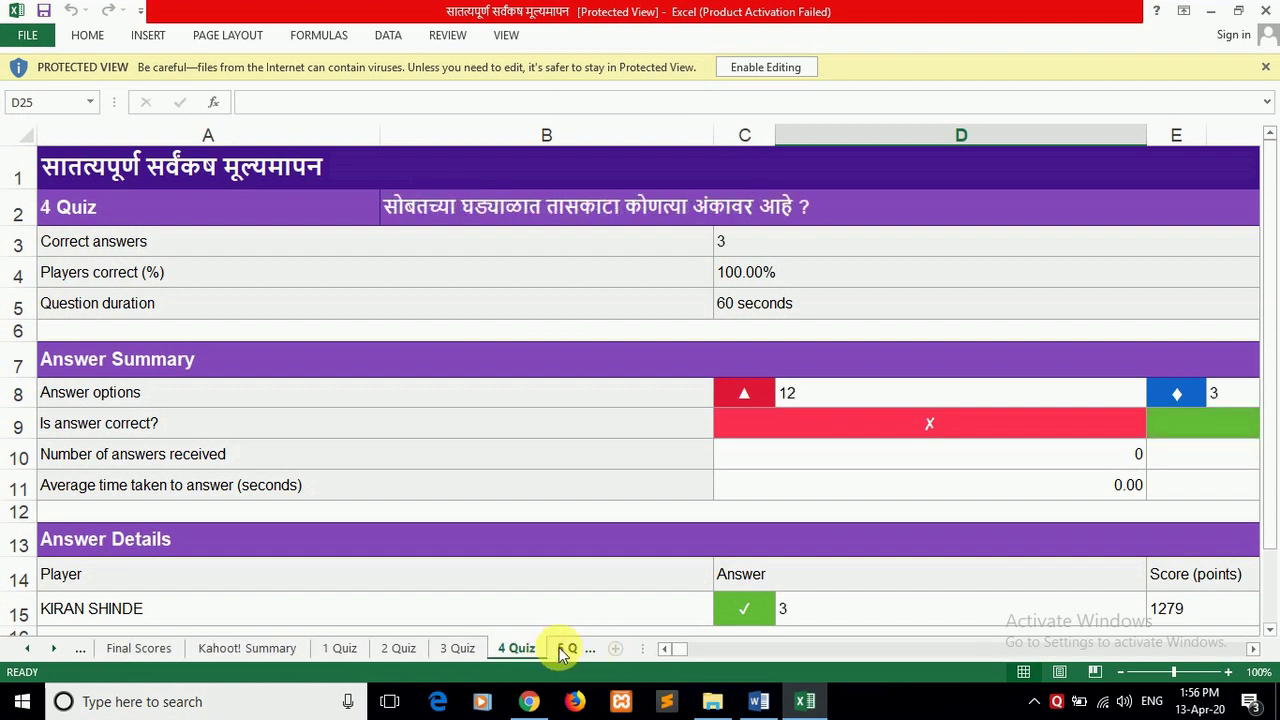
click(559, 650)
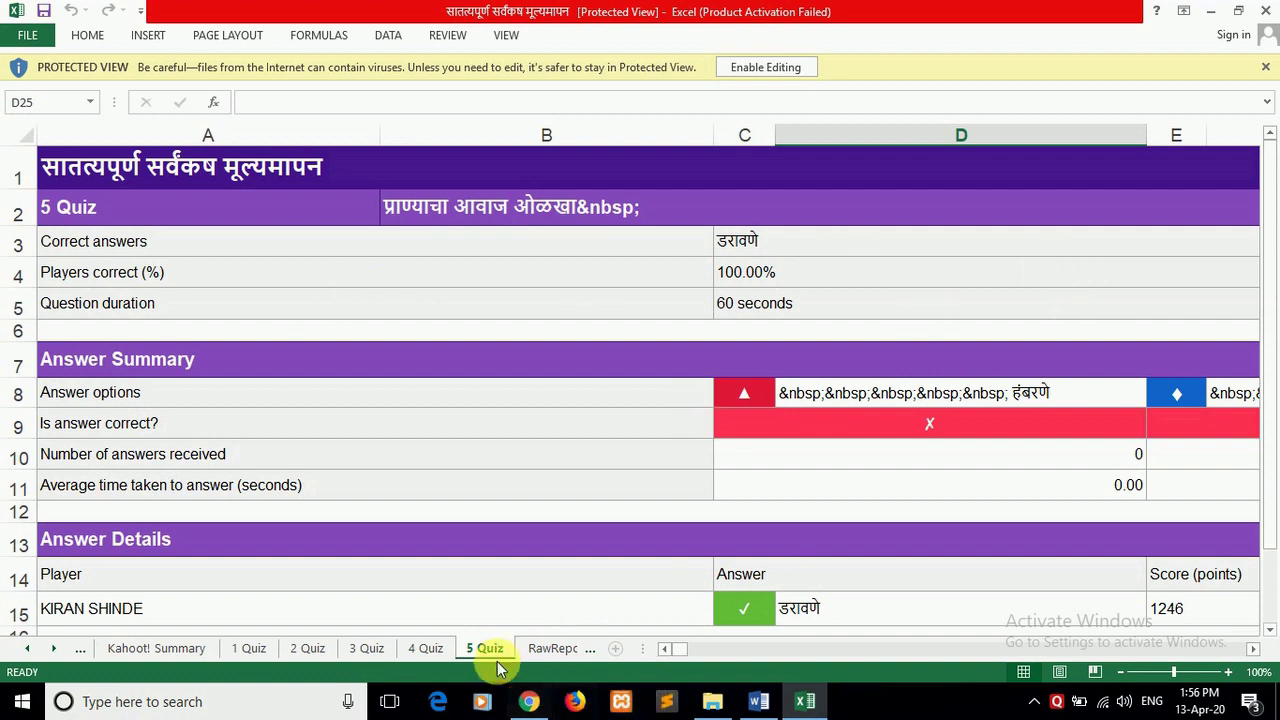
click(539, 650)
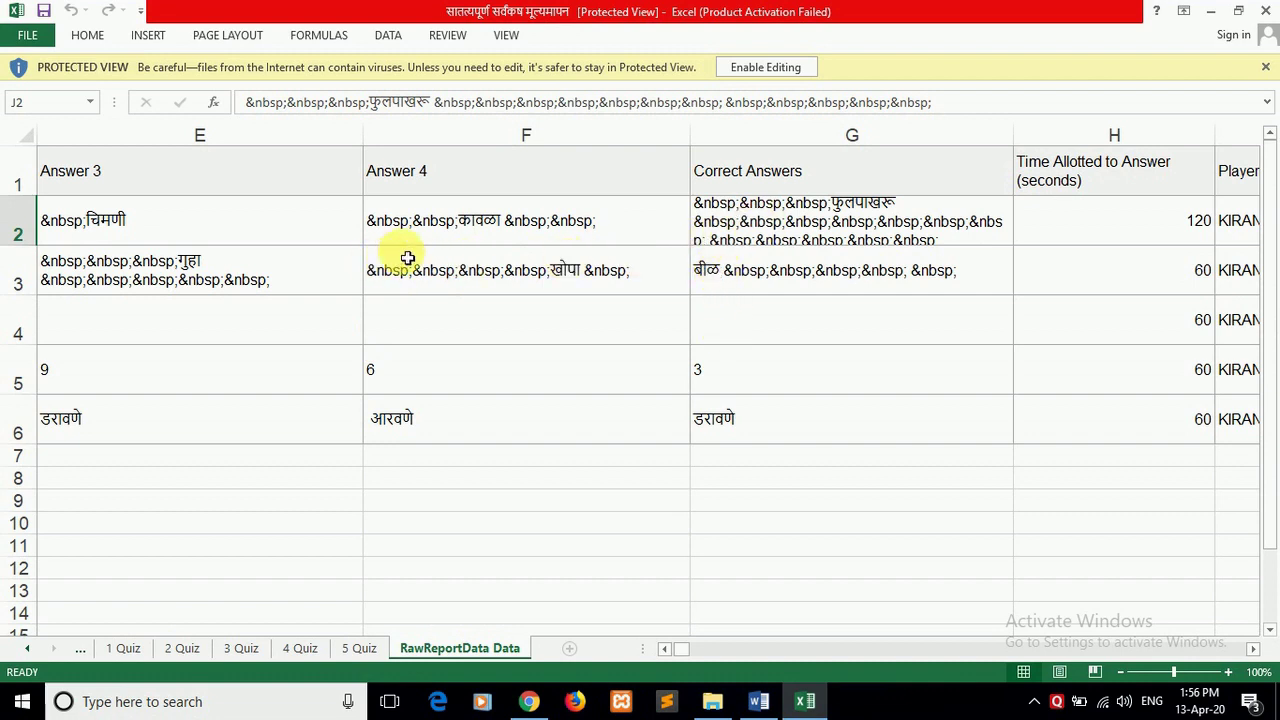
click(539, 236)
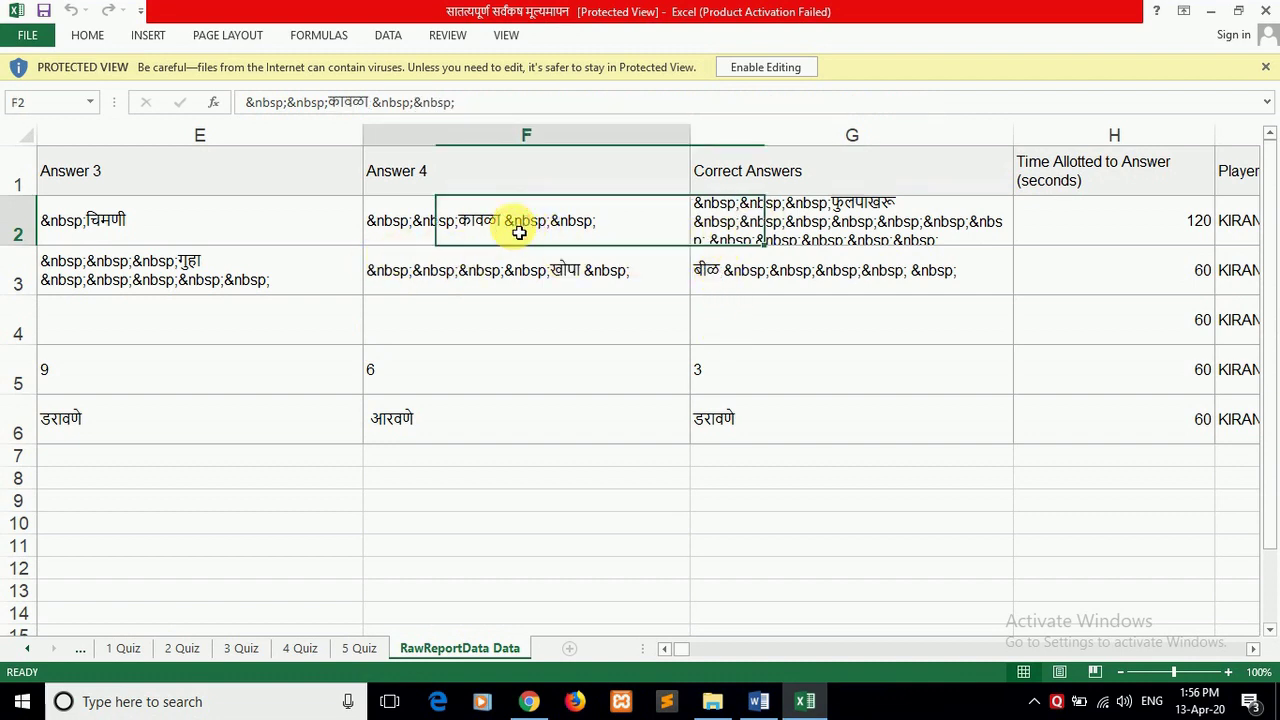